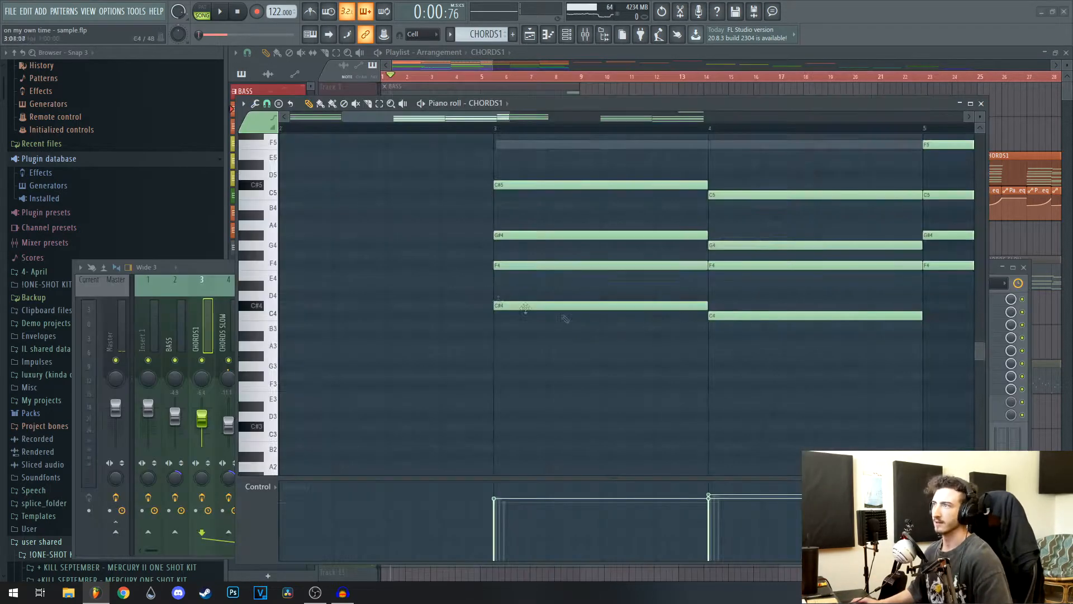
- Select the lower three notes of each of the first three CHORDS1 chords in turn, then clear the selection
scroll(439, 262, "up", 5)
left_click_drag(439, 265, 425, 201)
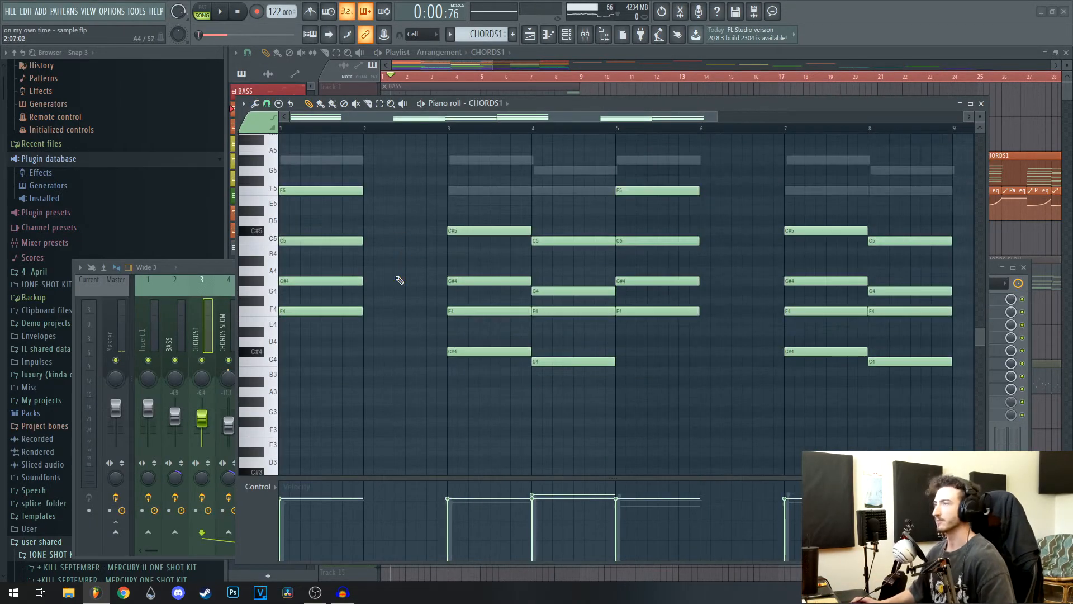
left_click_drag(323, 369, 317, 236)
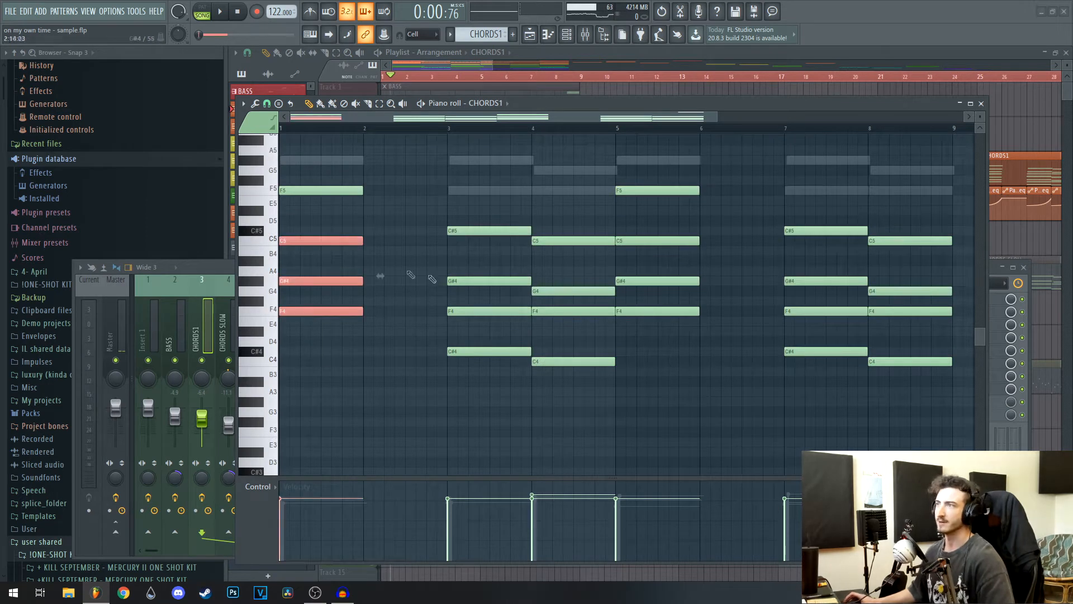
left_click_drag(441, 394, 476, 251)
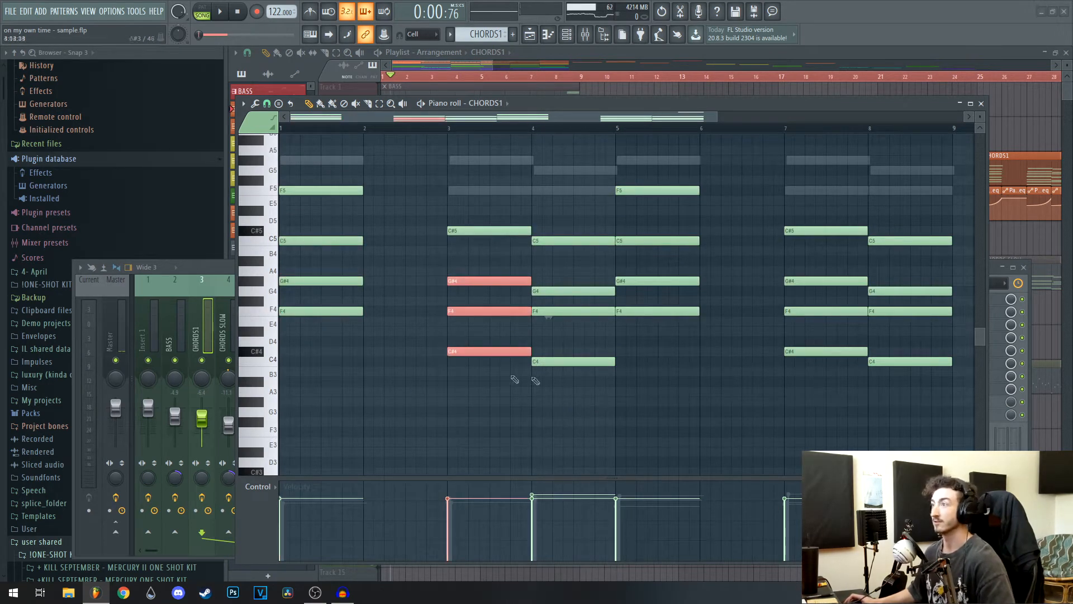
left_click_drag(595, 439, 632, 399)
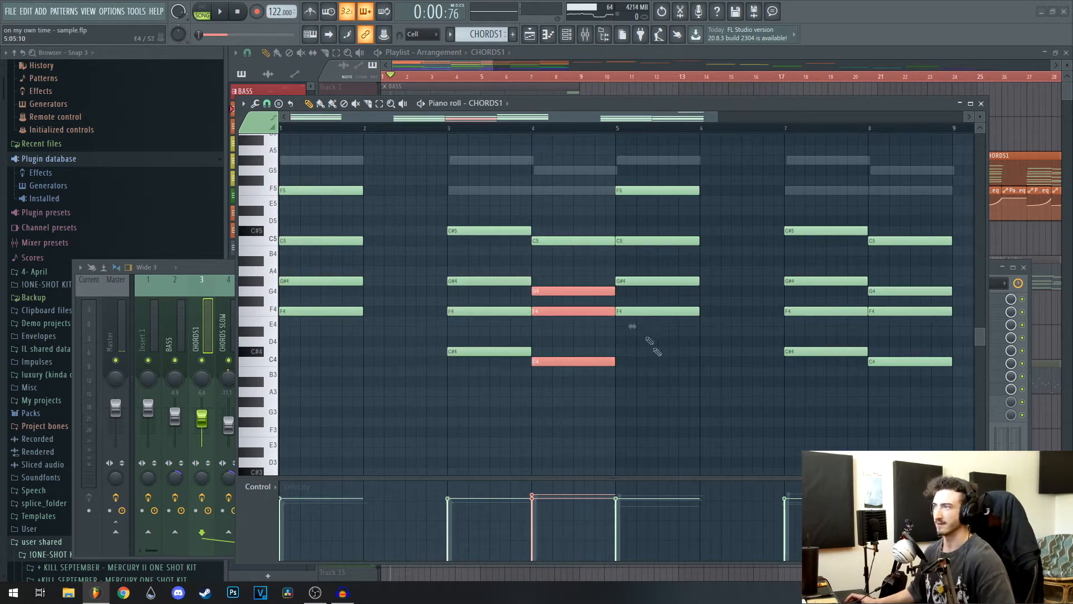
left_click(693, 384, "ctrl")
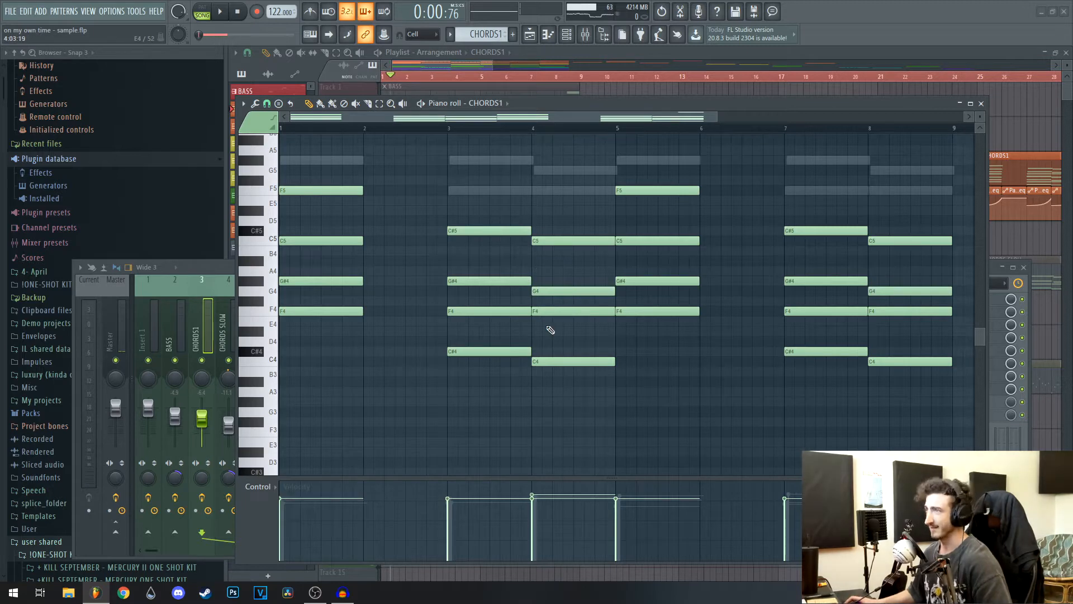
- Play the CHORDS1 section from the start, follow its chords in the piano roll, and stop playback
scroll(479, 388, "up", 2)
scroll(347, 419, "up", 2, "ctrl")
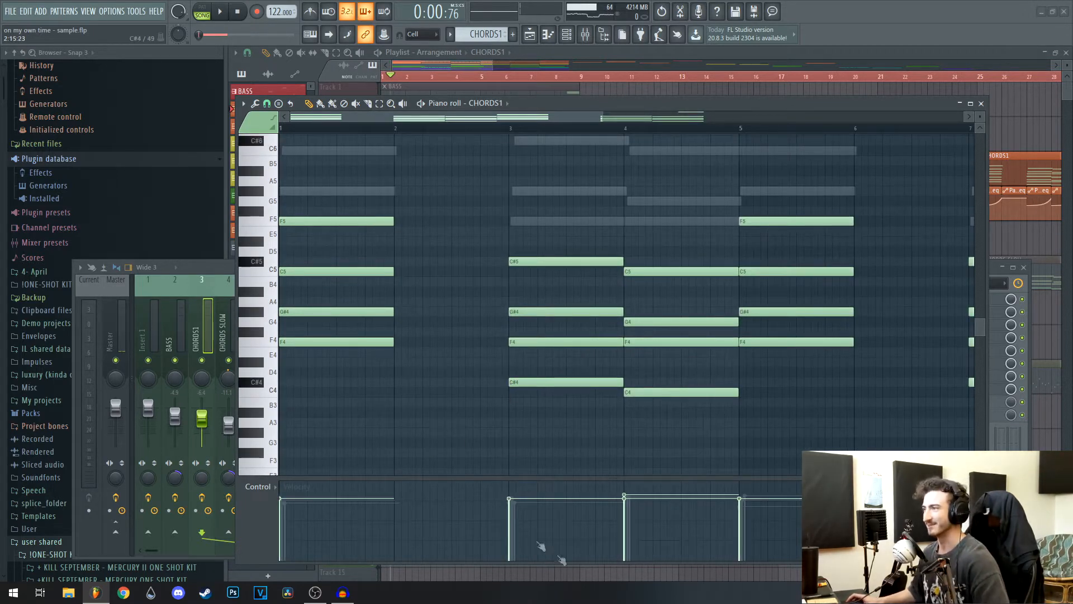
key("alt+r")
left_click(697, 163)
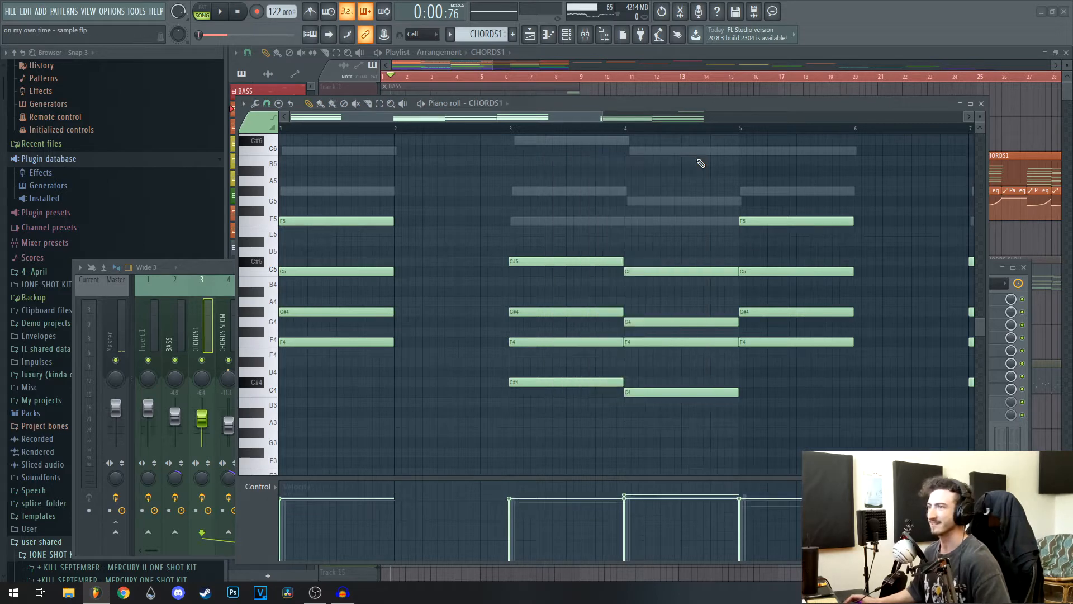
key("F7")
mouse_move(457, 269)
left_mouse_down()
mouse_move(447, 261)
mouse_move(472, 261)
left_mouse_up()
key("space")
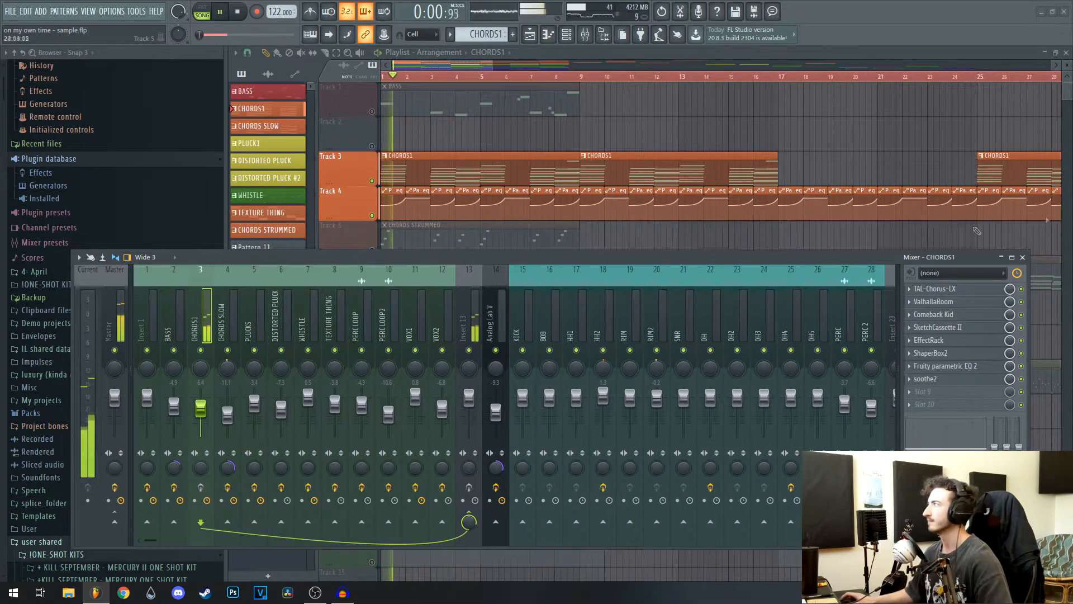
key("F7")
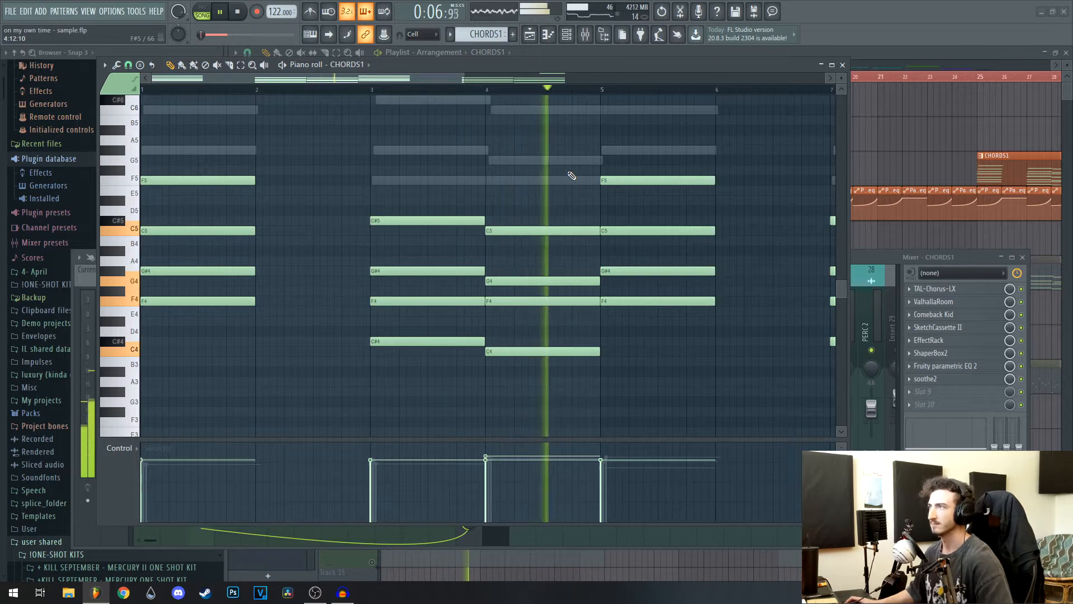
key("F7")
key("space")
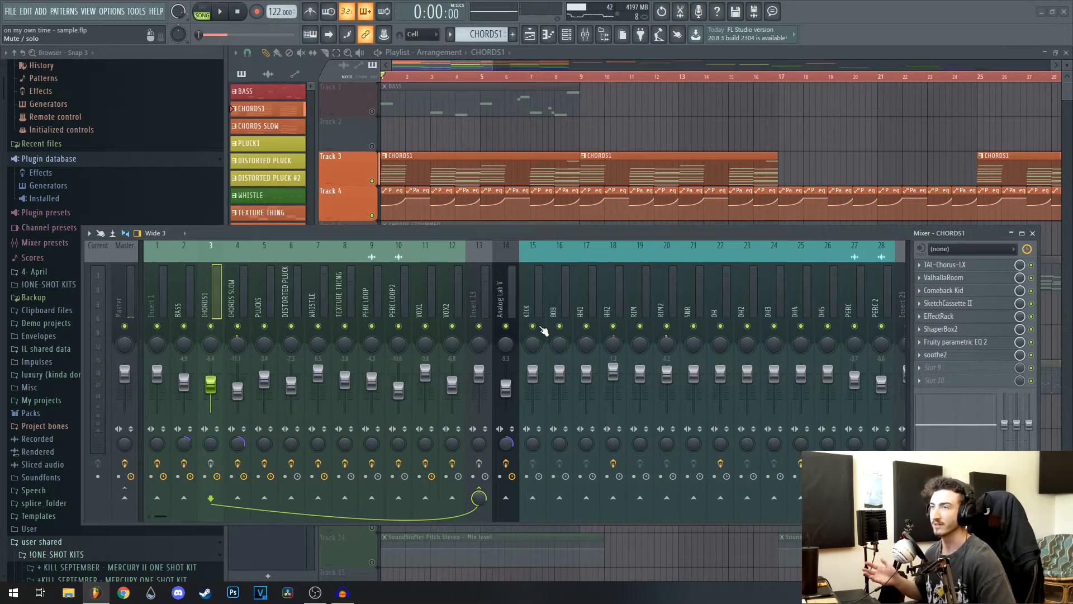
- Open TAL-Chorus-LX on the CHORDS1 mixer track and examine its chorus settings
left_click_drag(399, 233, 383, 250)
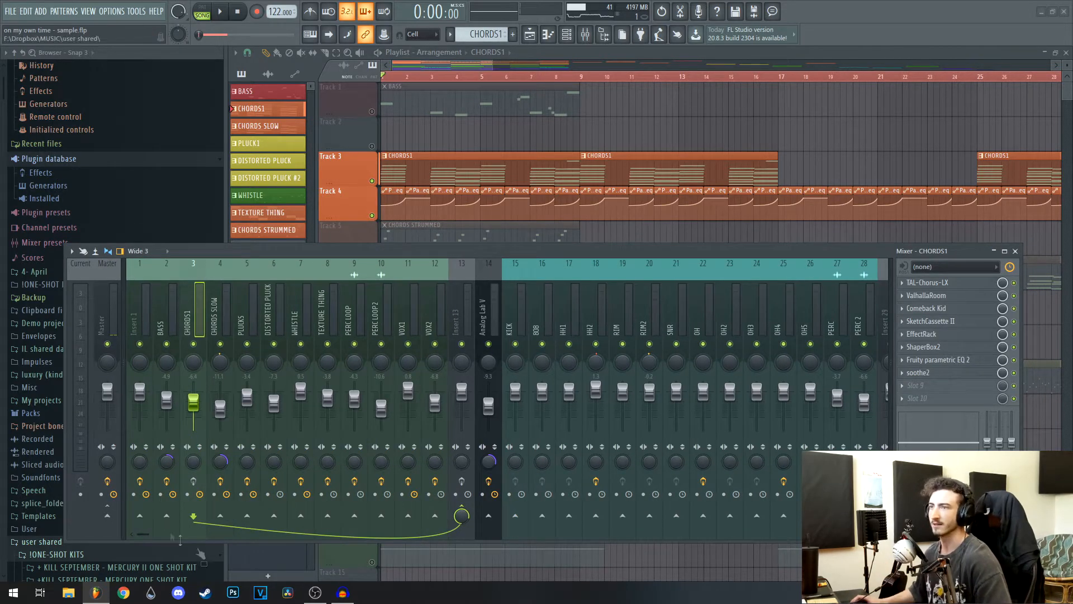
left_click_drag(369, 273, 361, 286)
left_click(918, 296)
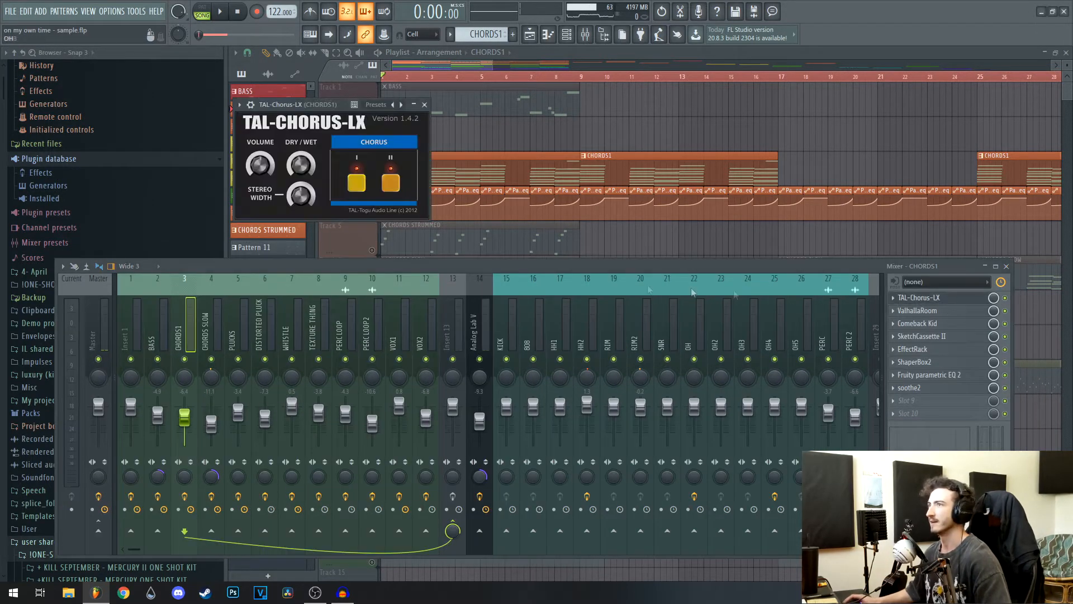
left_click(782, 147)
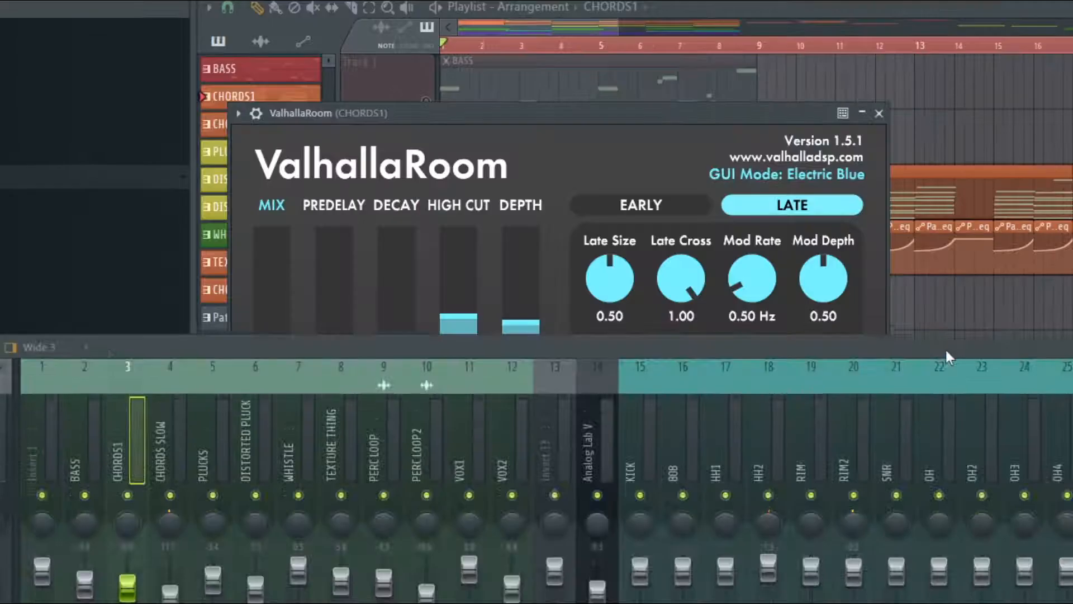
- Examine the ValhallaRoom, Comeback Kid, SketchCassette II and EffectRack settings on the CHORDS1 mixer track
left_click_drag(945, 351, 936, 598)
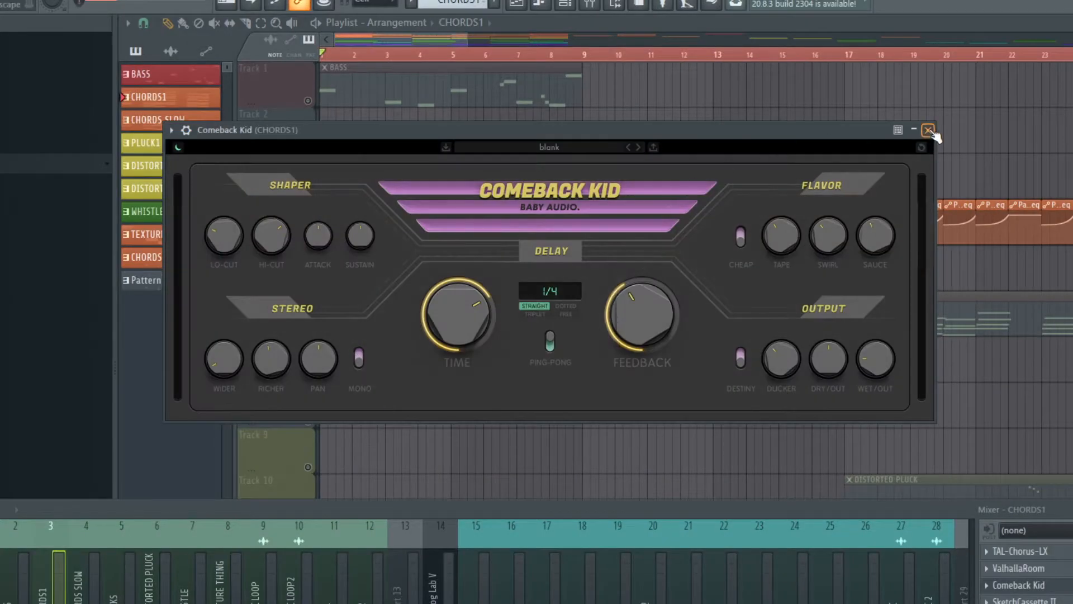
left_click(931, 135)
left_click_drag(548, 44, 536, 51)
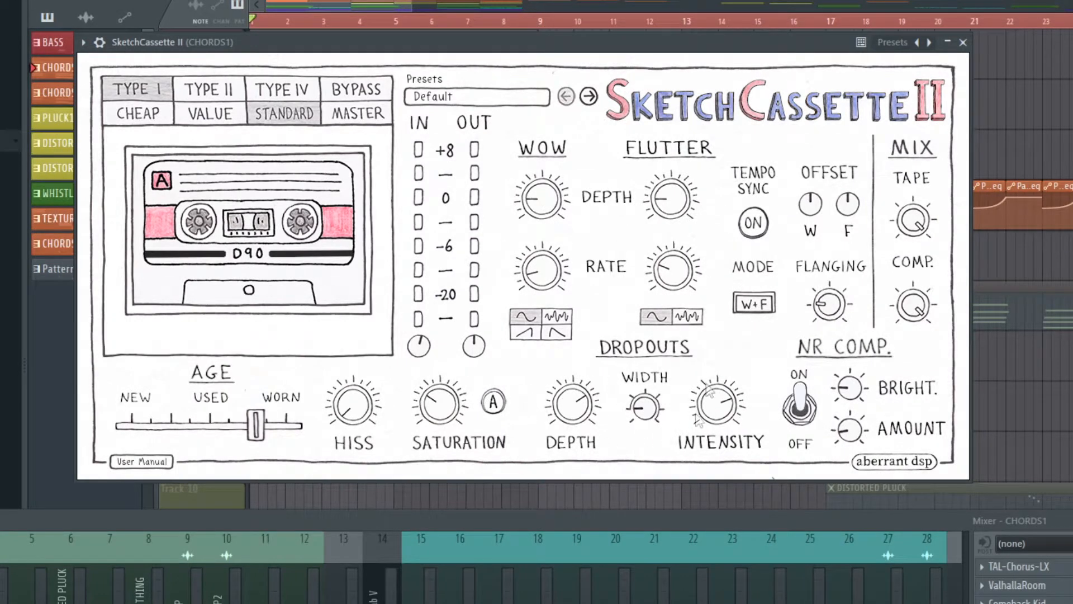
left_click(962, 42)
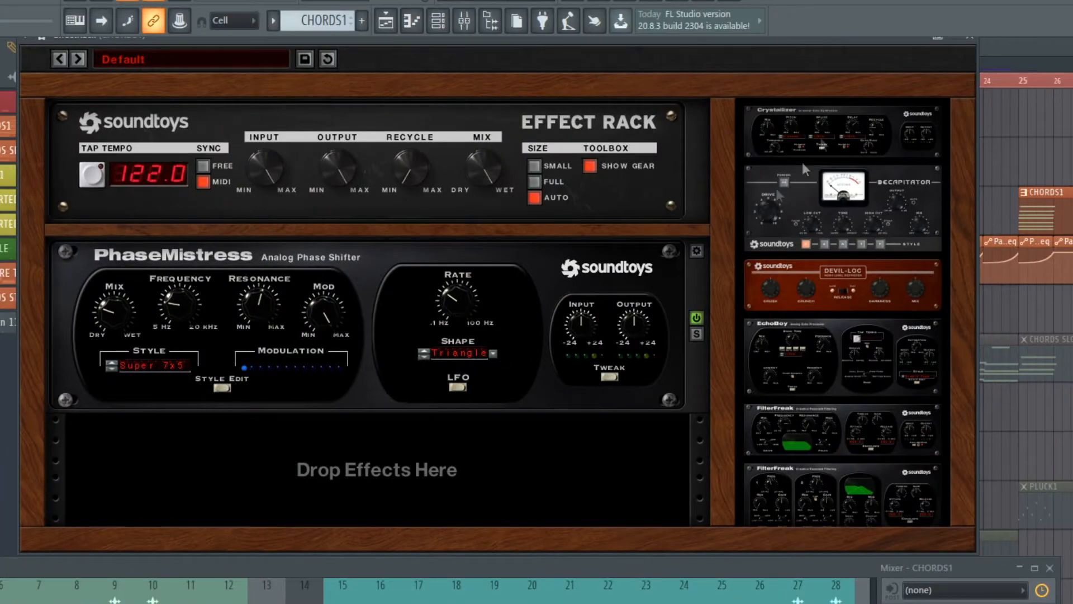
left_click(970, 37)
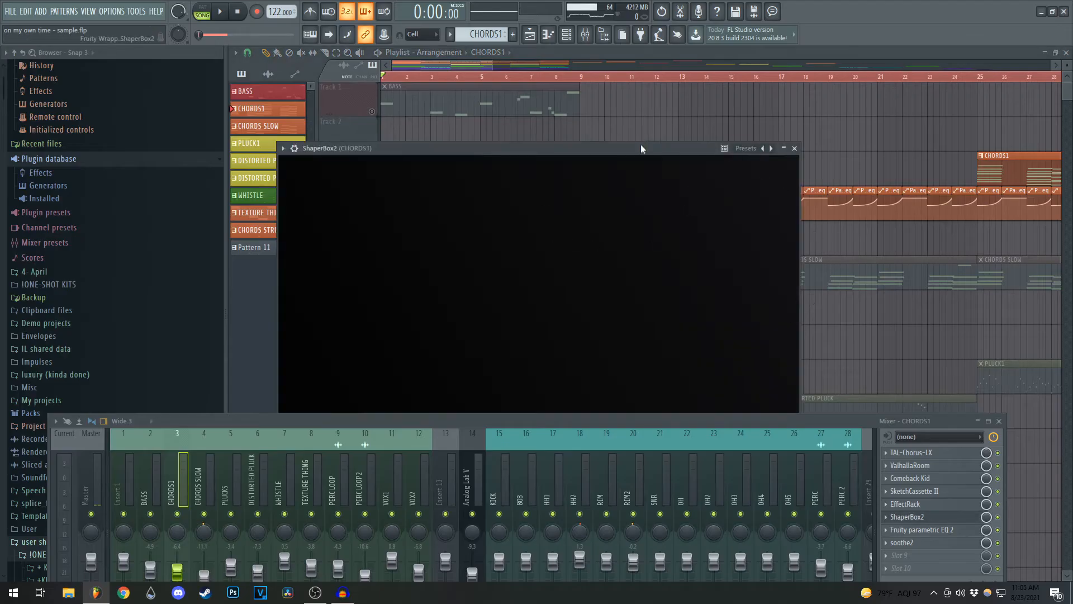
- Inspect ShaperBox2 on the CHORDS1 mixer track and load Kickstart in the ninth effect slot
left_click_drag(641, 148, 642, 87)
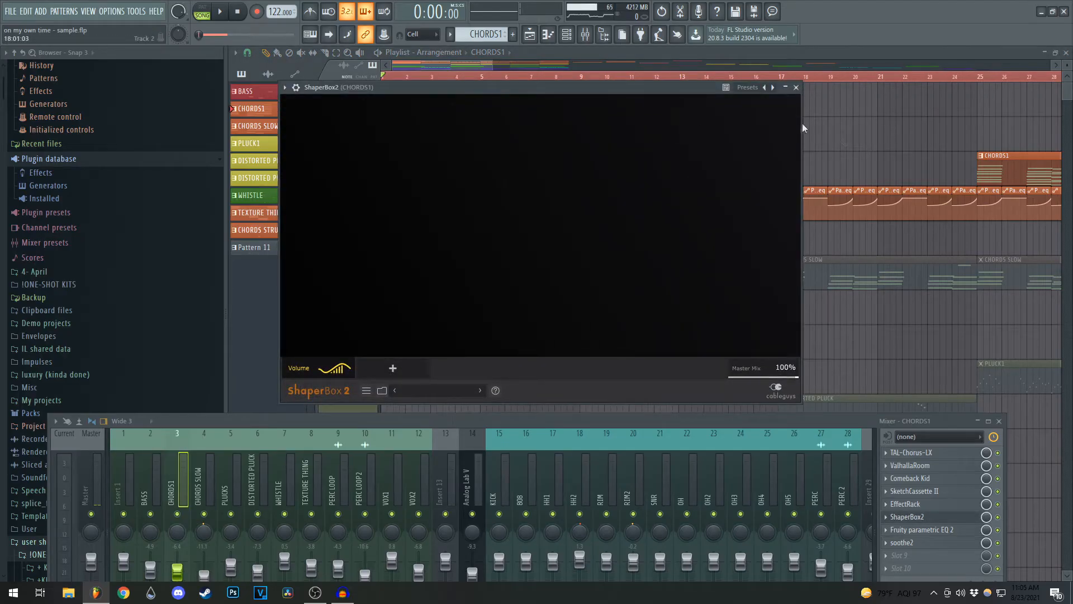
left_click(795, 87)
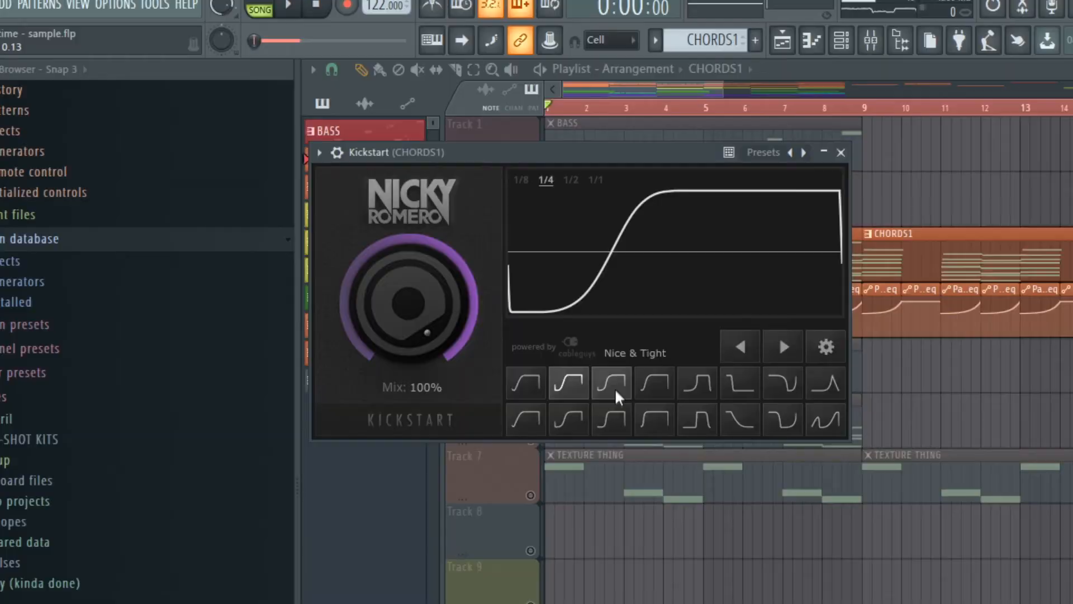
left_click(423, 248)
left_click(449, 248)
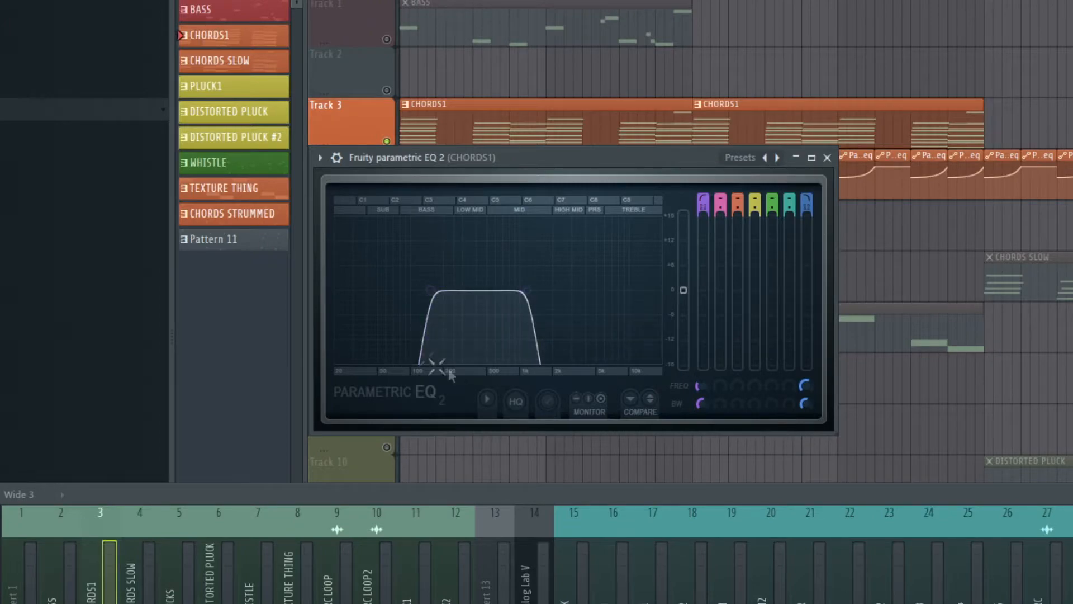
- Examine Fruity parametric EQ 2 and soothe2 on the CHORDS1 mixer track
left_click(827, 157)
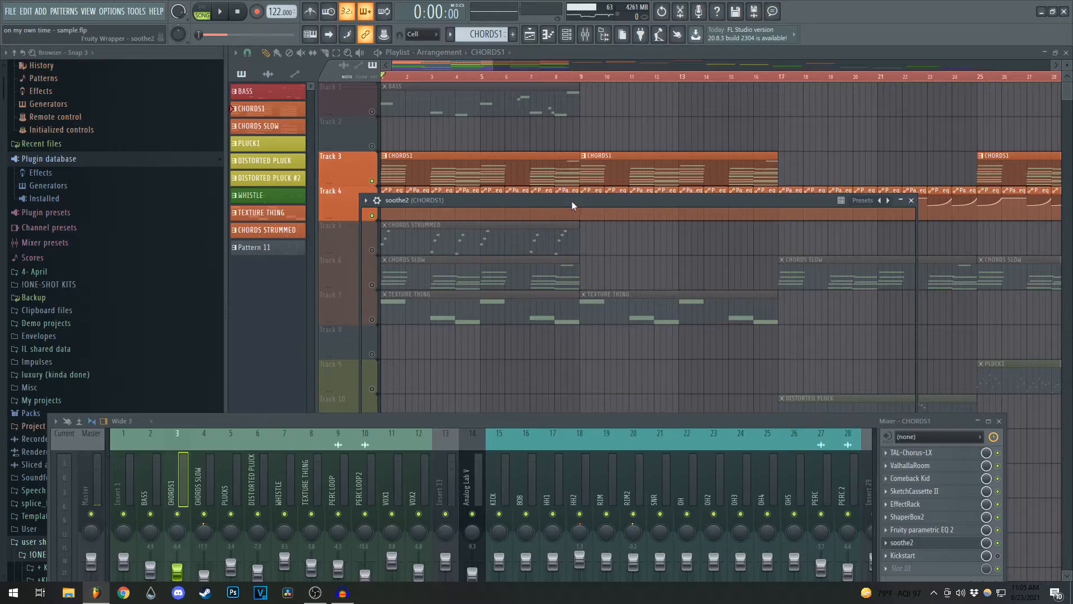
left_click_drag(675, 173, 528, 0)
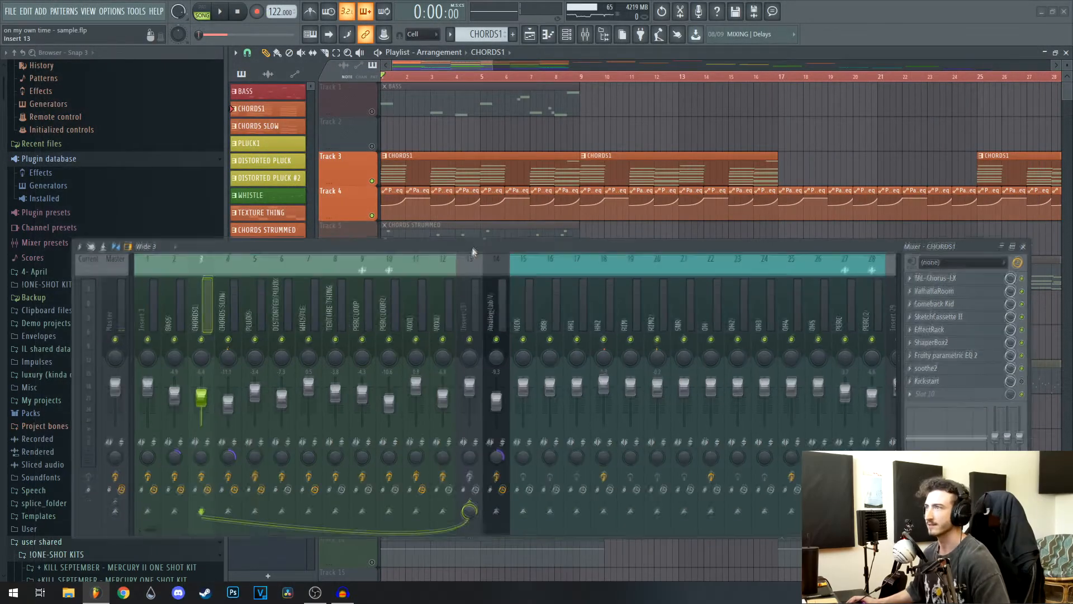
- Play the CHORDS1 section through its effect chain and stop playback
left_click_drag(472, 247, 473, 257)
key("space")
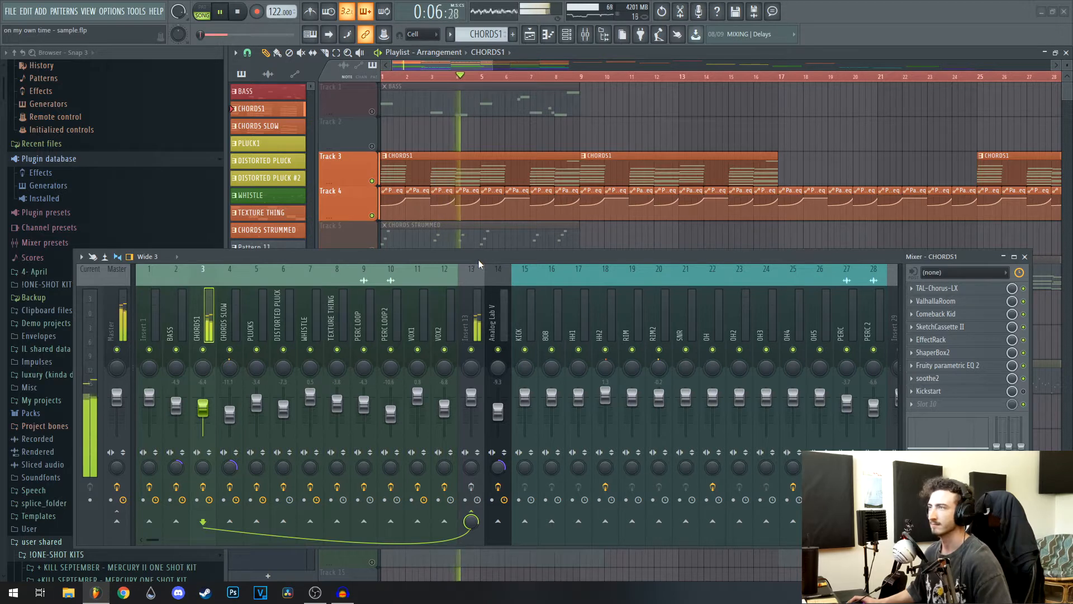
left_click_drag(485, 260, 478, 253)
key("space")
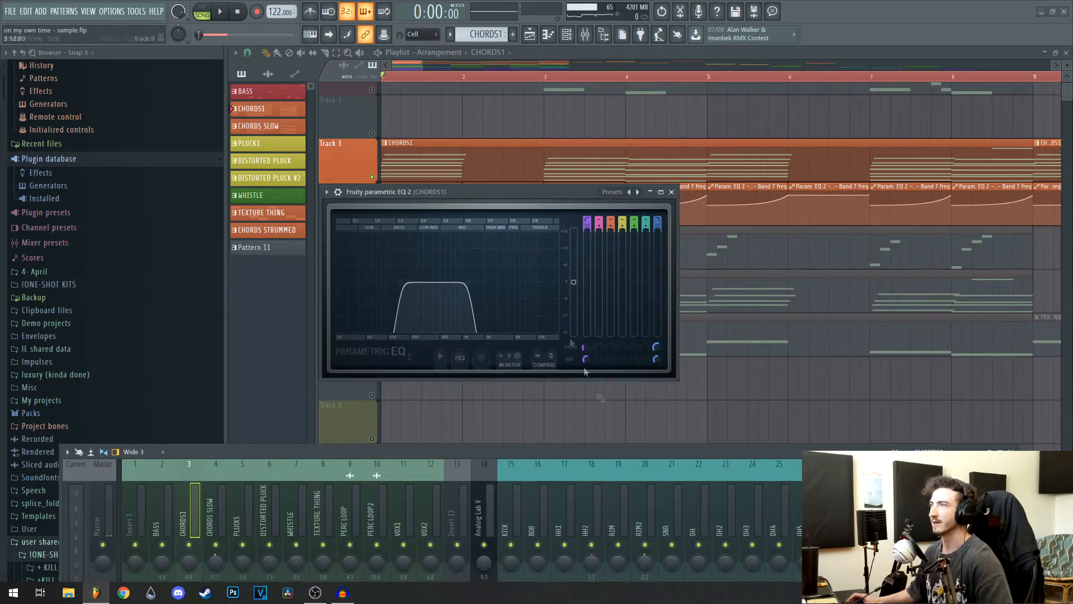
- Play the chords with Fruity parametric EQ 2 open to examine the automated low-pass movement, then stop
left_click_drag(490, 190, 720, 232)
key("space")
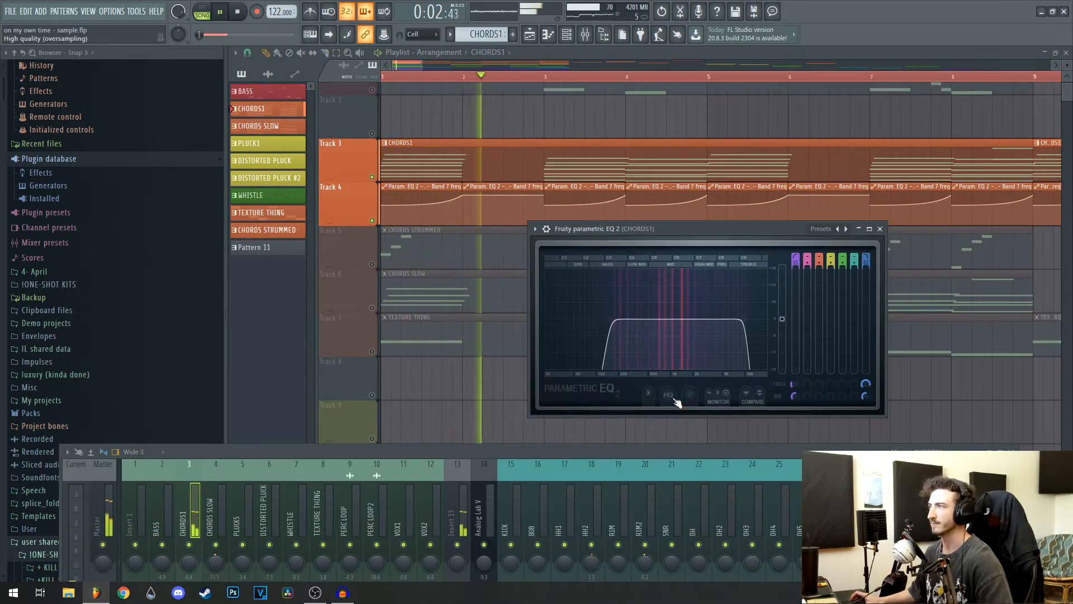
key("space")
left_click_drag(761, 232, 739, 233)
left_click(858, 230)
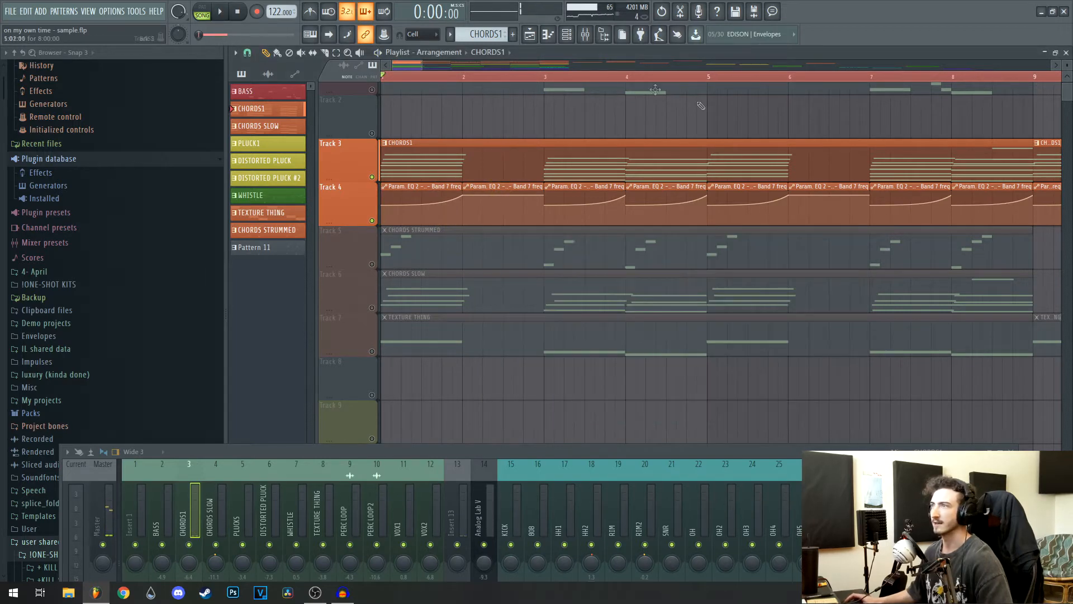
- Adjust the Band 7 low-pass point in the CHORDS1 Fruity parametric EQ 2 to about 1207 Hz and close the equalizer
left_click_drag(497, 453, 463, 427)
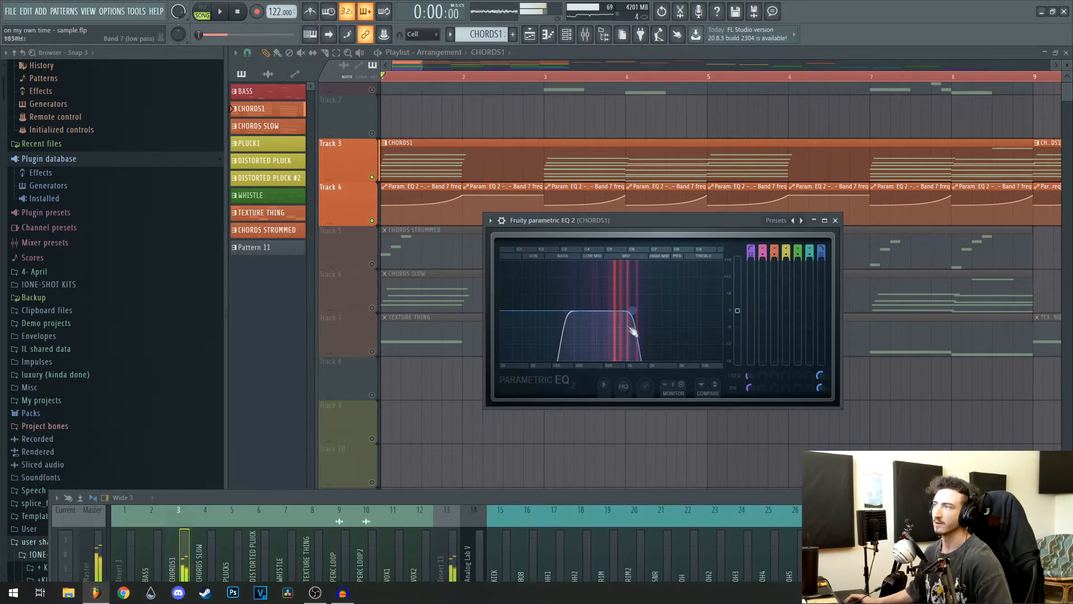
left_click_drag(637, 322, 632, 316)
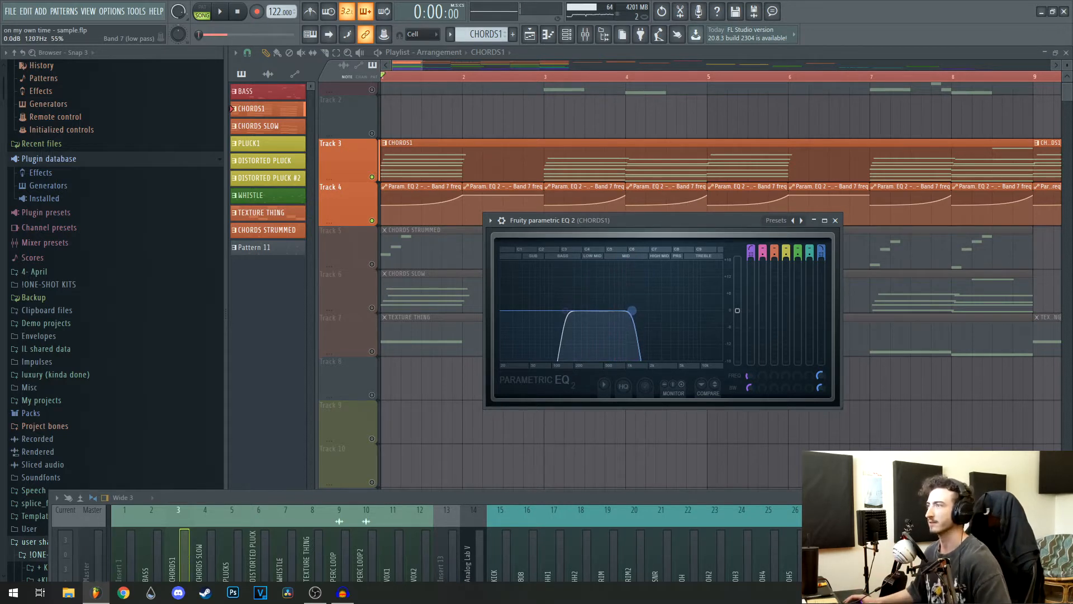
left_click(835, 221)
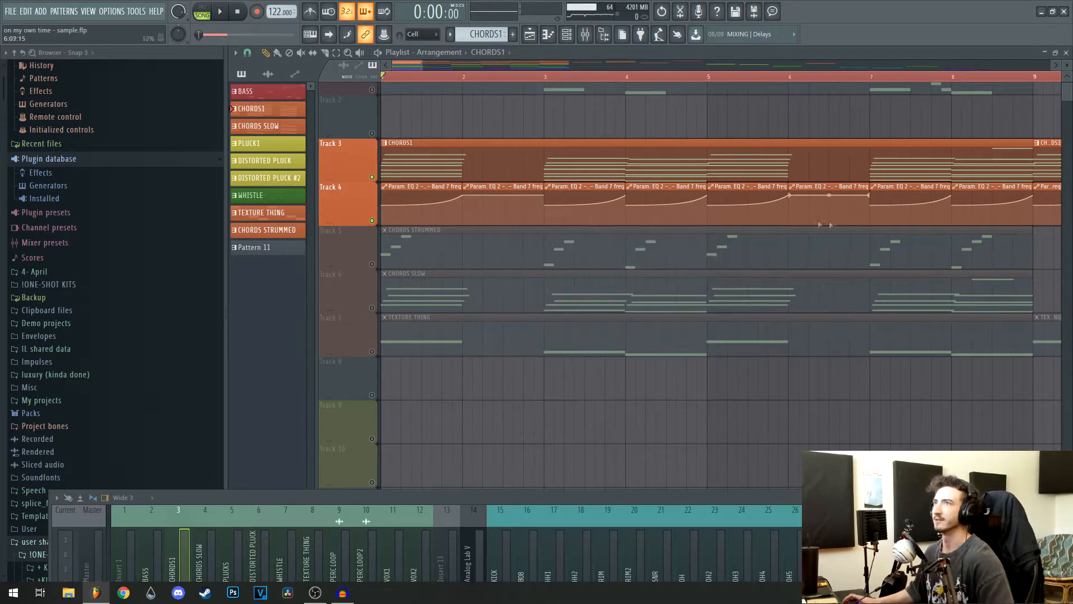
- Look up the automation clip option for the last tweaked parameter, the EQ's Band 7 frequency
left_click(137, 12)
mouse_move(169, 150)
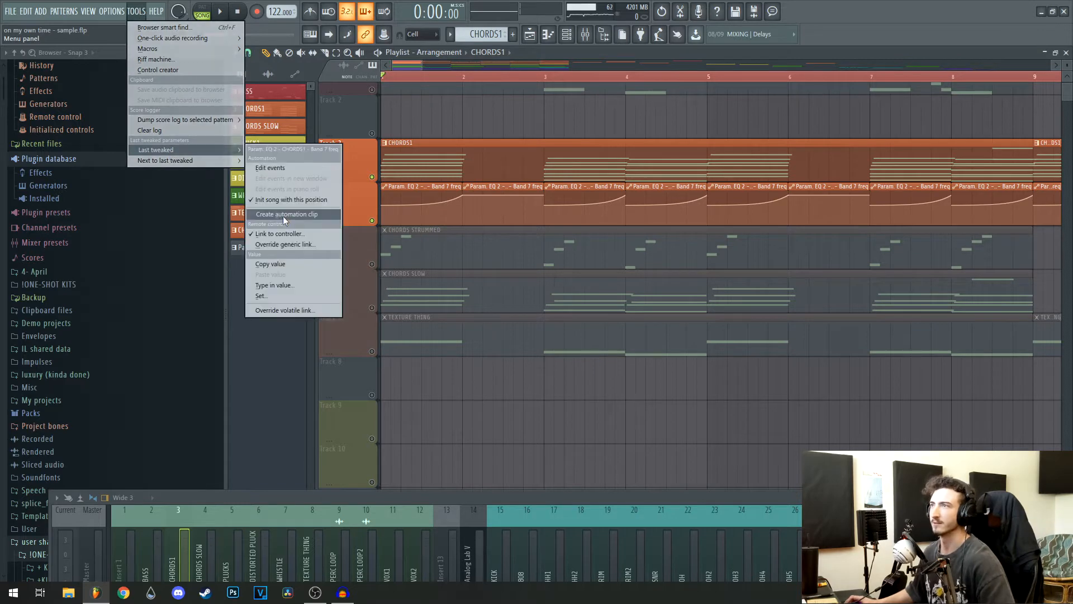
left_click_drag(562, 498, 582, 488)
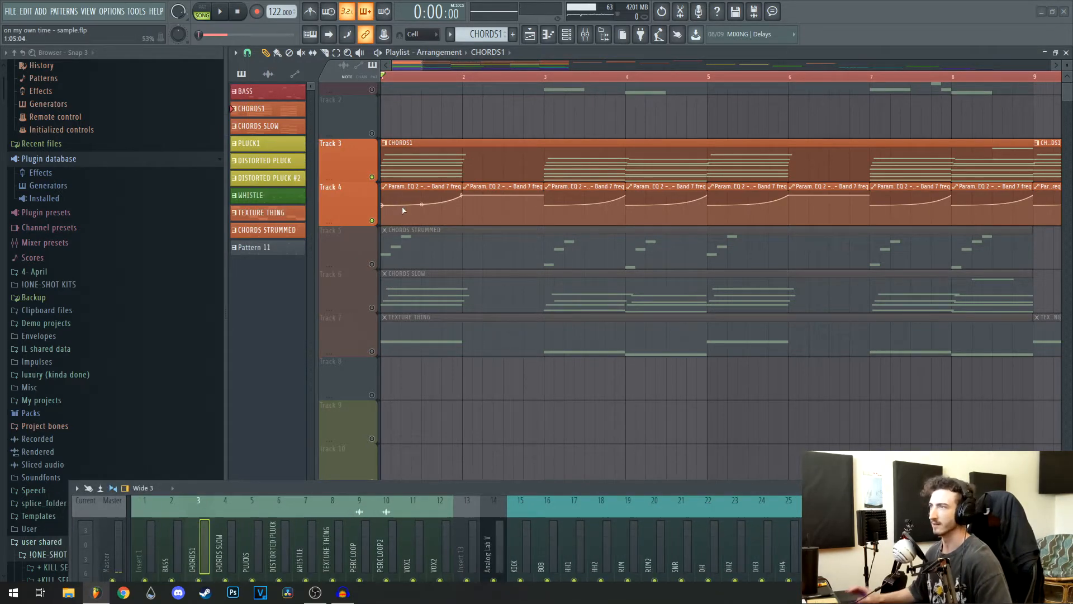
- Play the chords with the Band 7 frequency automation clips on Track 4 in view and stop playback
left_click_drag(515, 489, 550, 290)
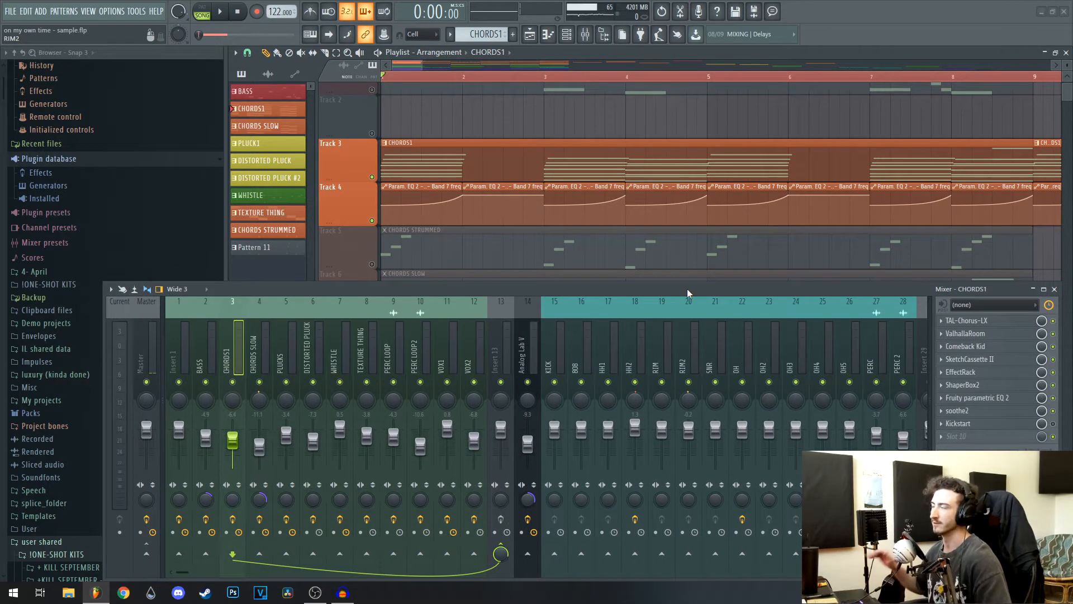
key("space")
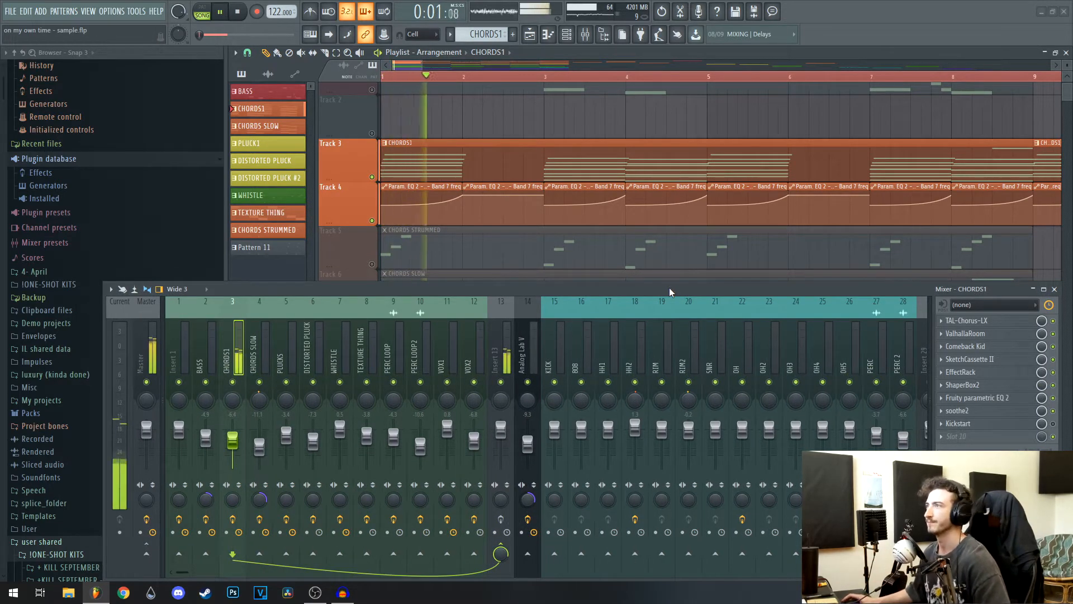
left_click_drag(671, 283, 661, 427)
key("space")
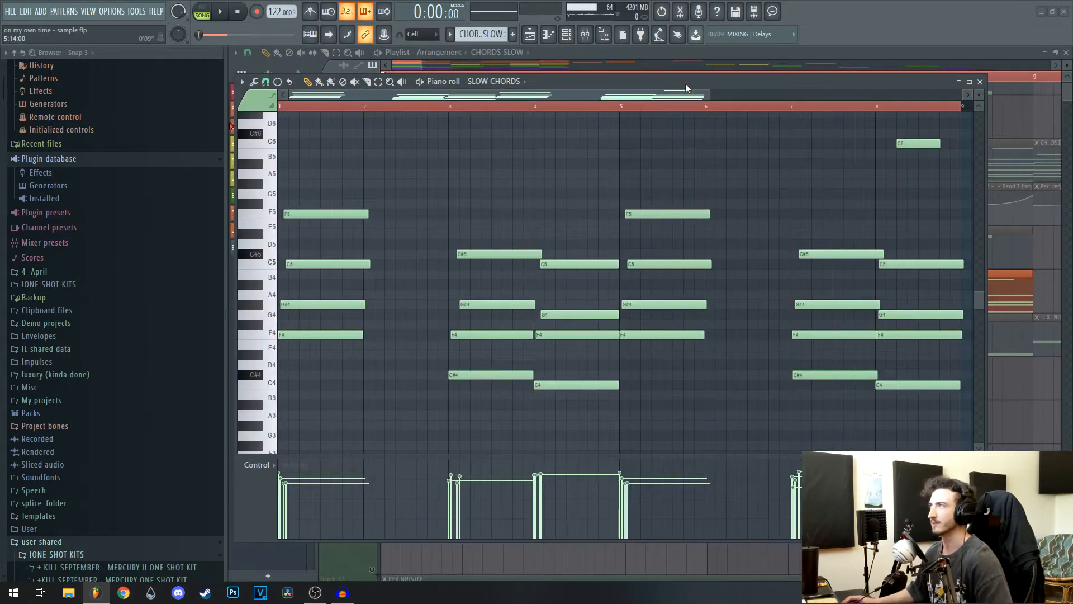
- Close the SLOW CHORDS piano roll, examine the channel's sampler and time-stretching settings, and close the sampler
left_click_drag(684, 85, 687, 84)
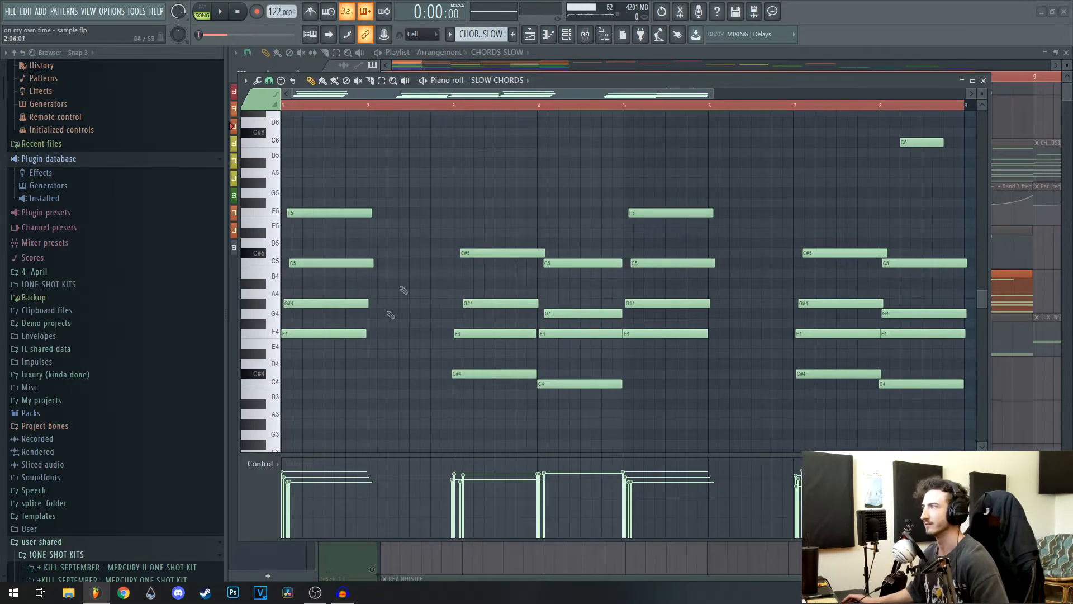
left_click(984, 81)
left_click_drag(586, 215, 581, 199)
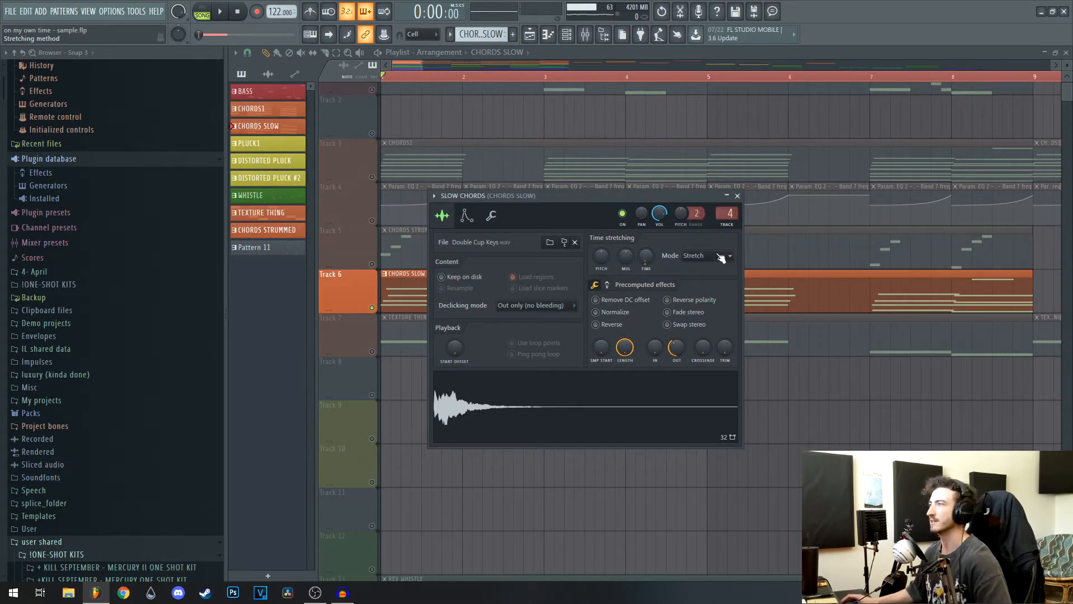
key("F9")
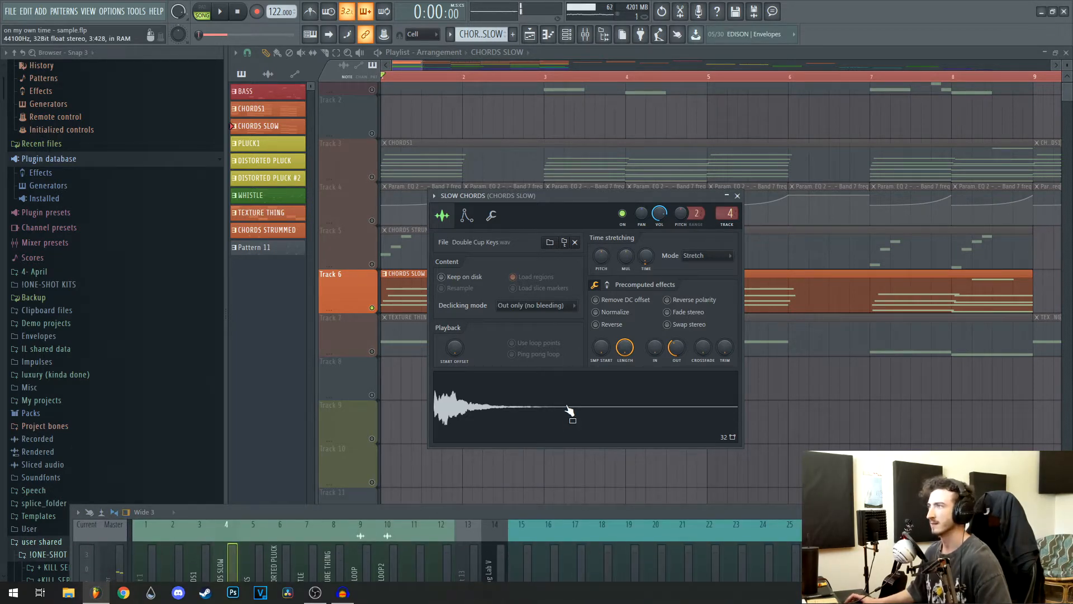
left_click(738, 196)
key("F9")
- Reopen the SLOW CHORDS notes, bring up the strumizer to look at its start time settings, and dismiss it unapplied
key("F7")
scroll(626, 391, "down", 1)
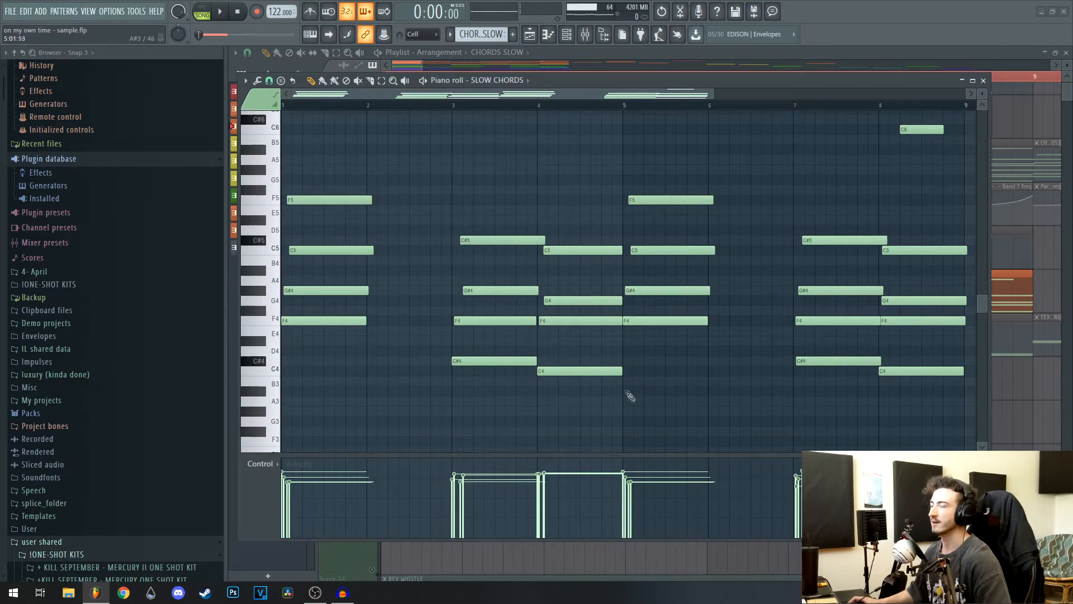
scroll(441, 245, "up", 1)
scroll(570, 425, "down", 2, "ctrl")
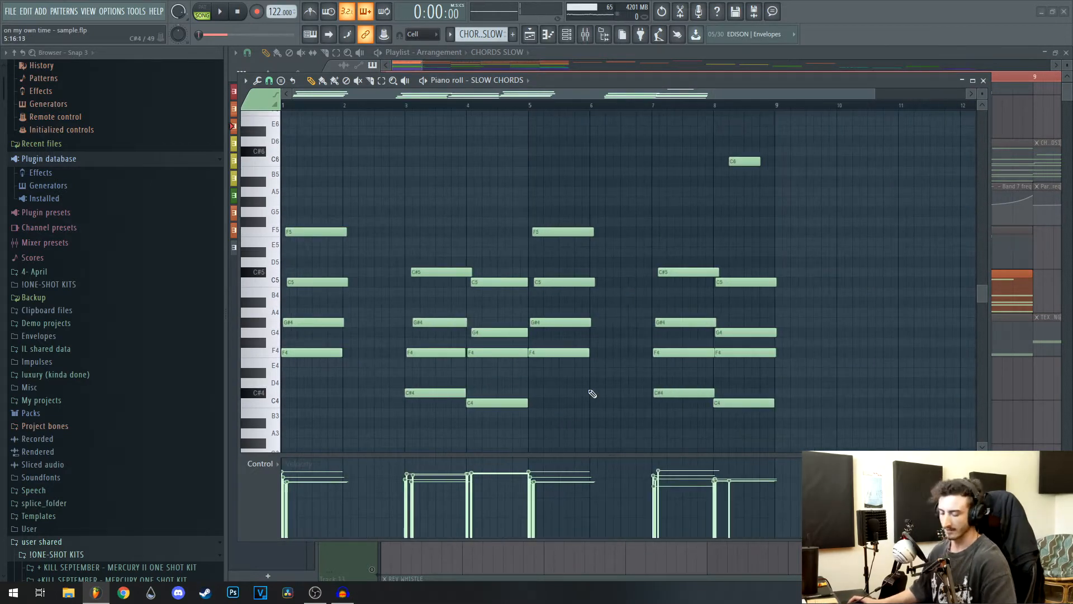
key("alt+s")
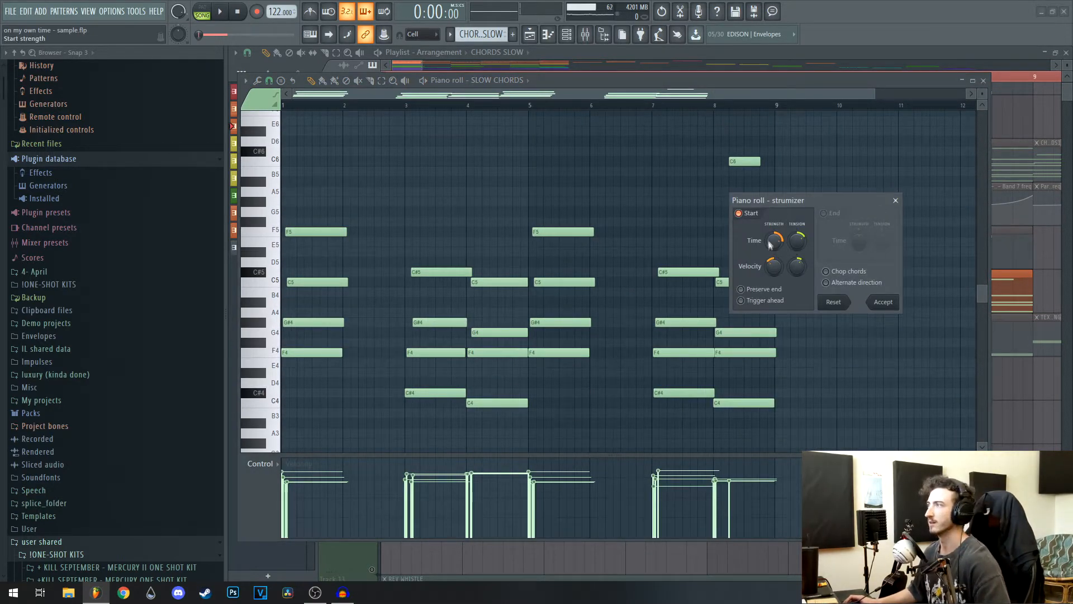
key("Escape")
- Examine the staggered note starts of the first SLOW CHORDS chords up close, and close the piano roll
scroll(385, 352, "up", 2, "ctrl")
left_click_drag(386, 352, 743, 333)
scroll(292, 228, "up", 1, "ctrl")
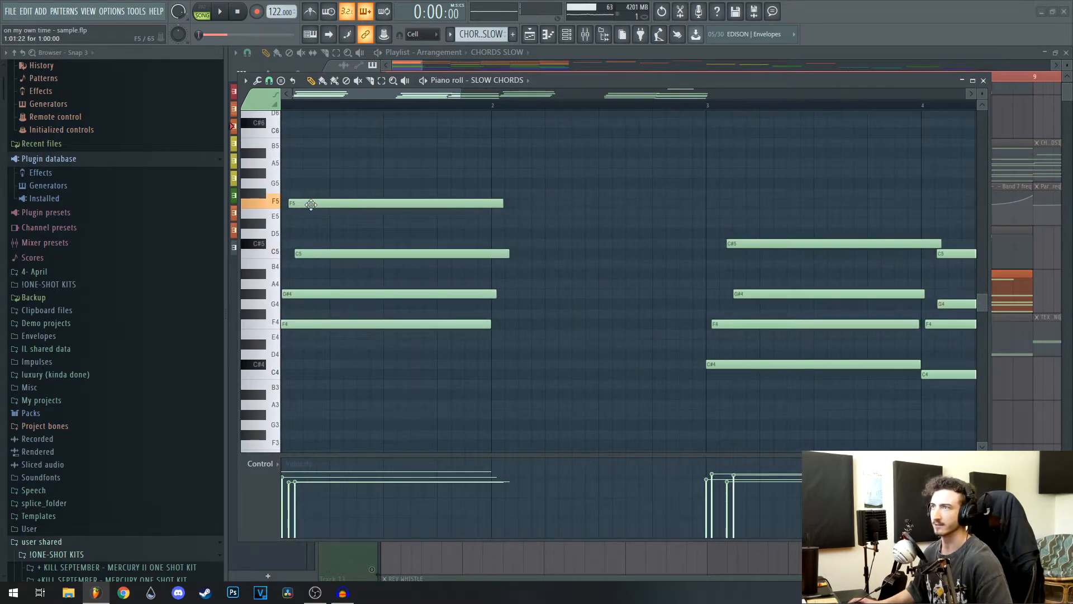
scroll(486, 240, "down", 3, "ctrl")
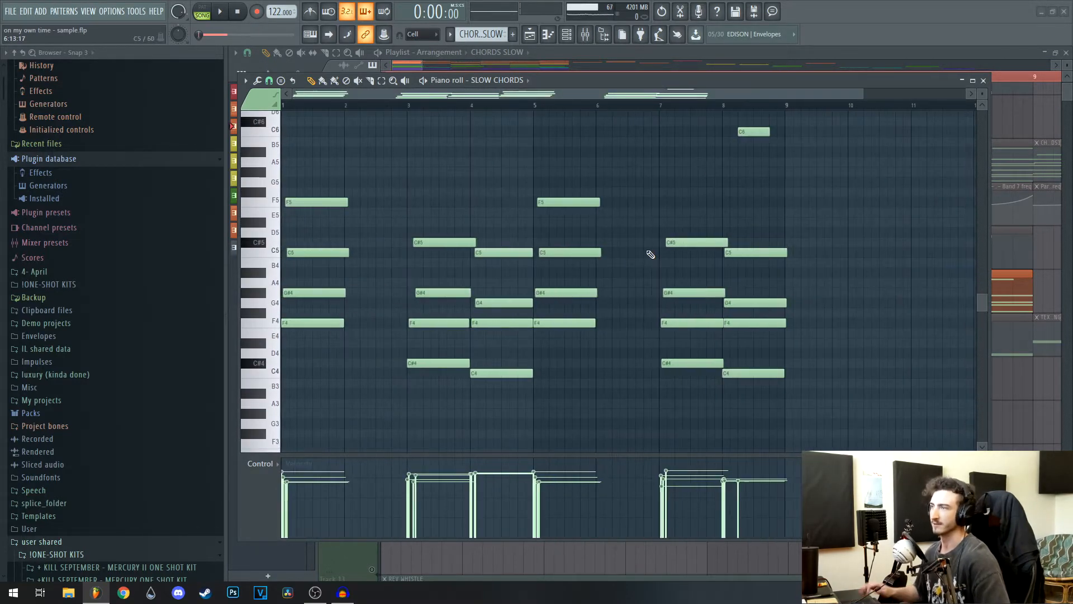
left_click(984, 80)
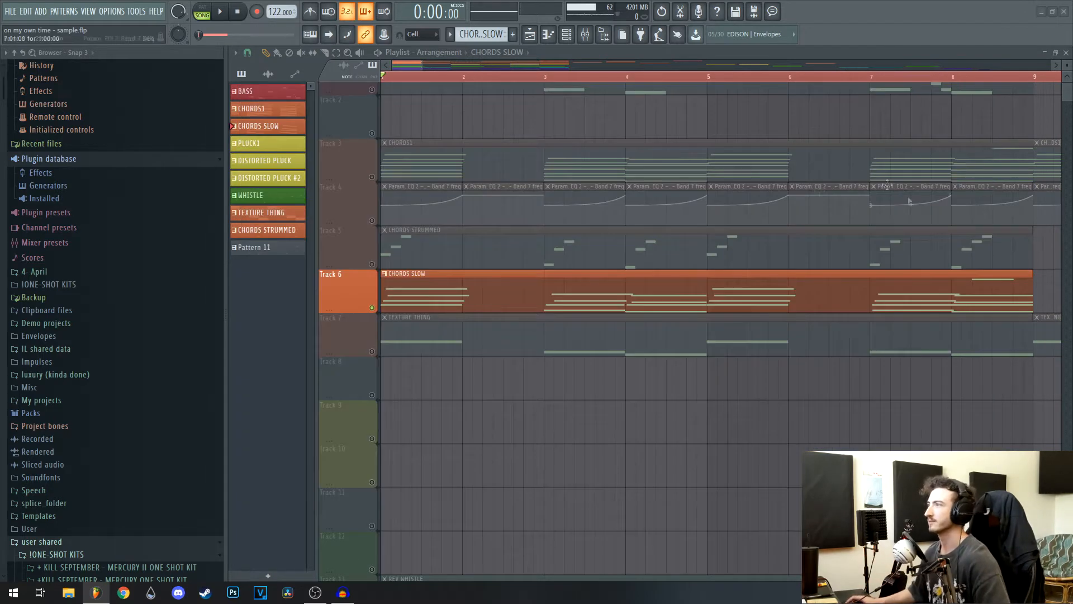
- Show the mixer and inspect the first CHORDS SLOW effects, including the HalfTime plugin, closing each one
key("F9")
left_click_drag(831, 226, 727, 384)
left_click(896, 425)
key("Escape")
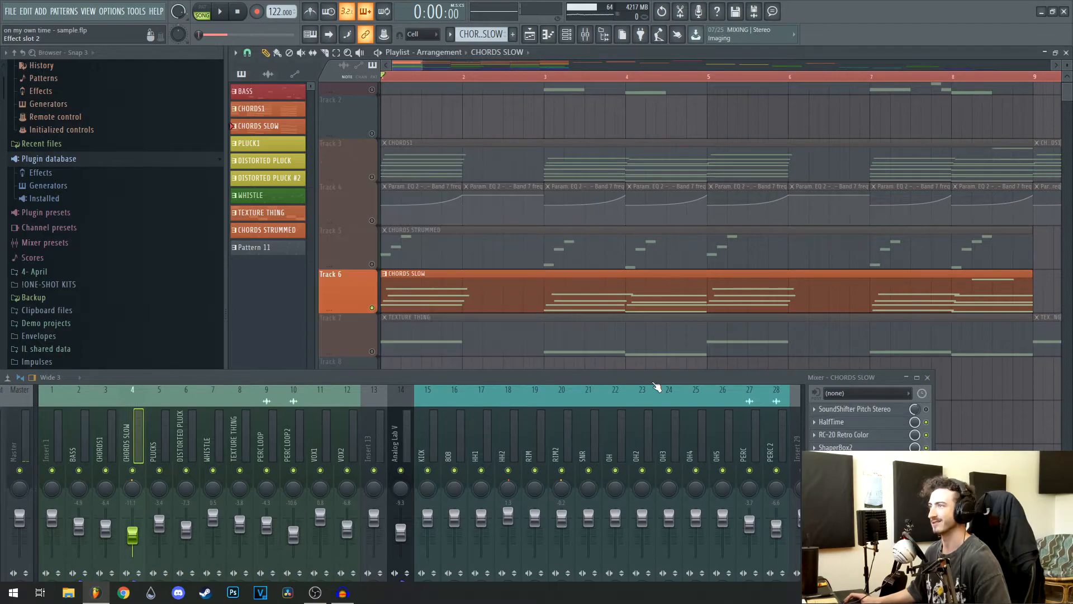
left_click(858, 423)
left_click_drag(490, 177, 504, 127)
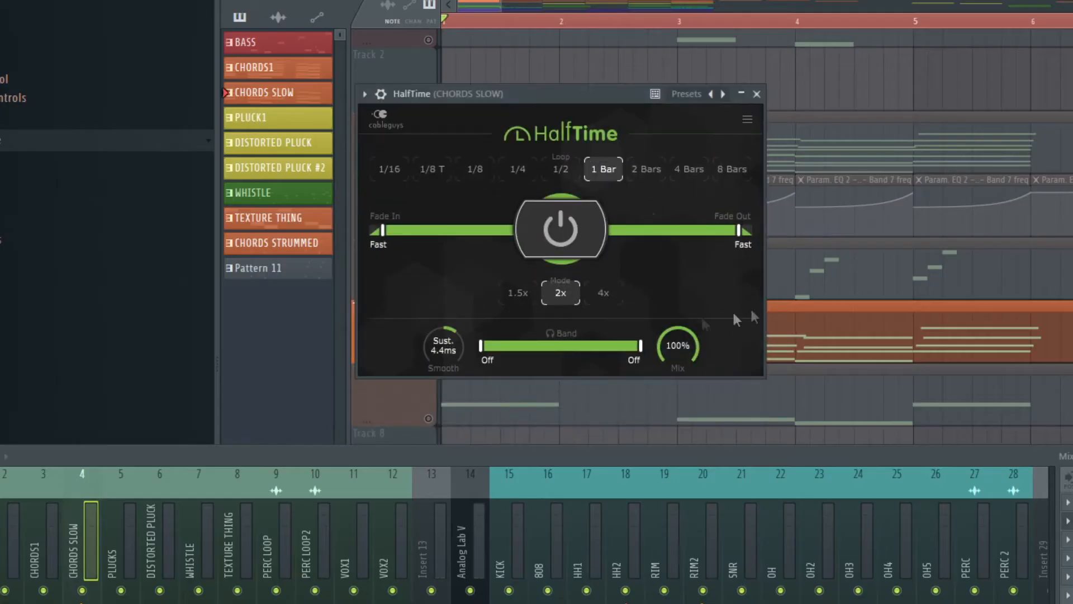
left_click(757, 94)
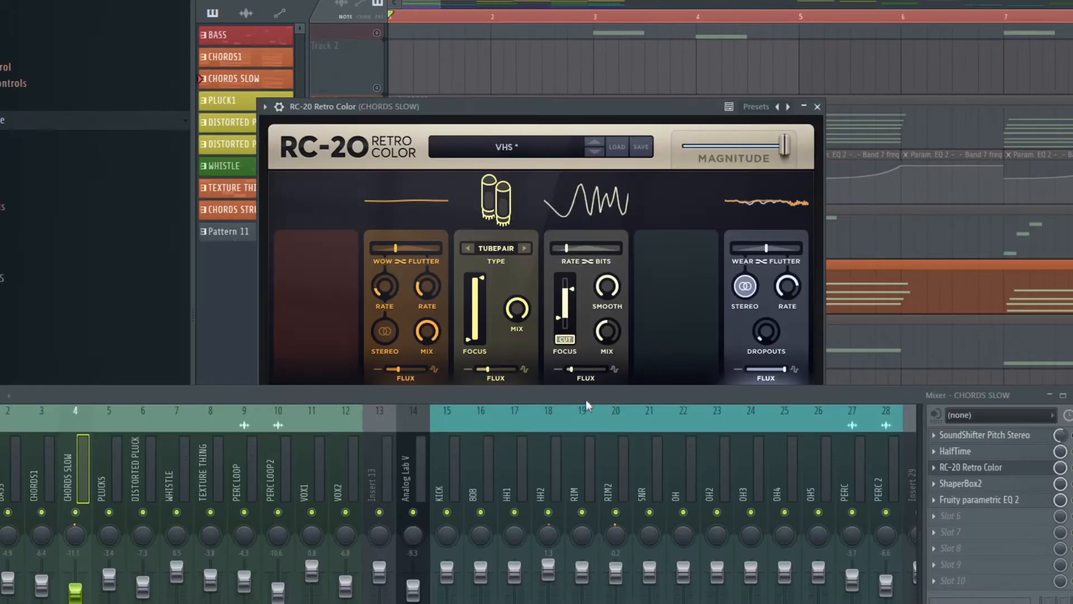
- Inspect the RC-20 Retro Color, ShaperBox2 and Fruity parametric EQ 2 effects on CHORDS SLOW, closing each one
left_click_drag(587, 402, 592, 587)
left_click(817, 107)
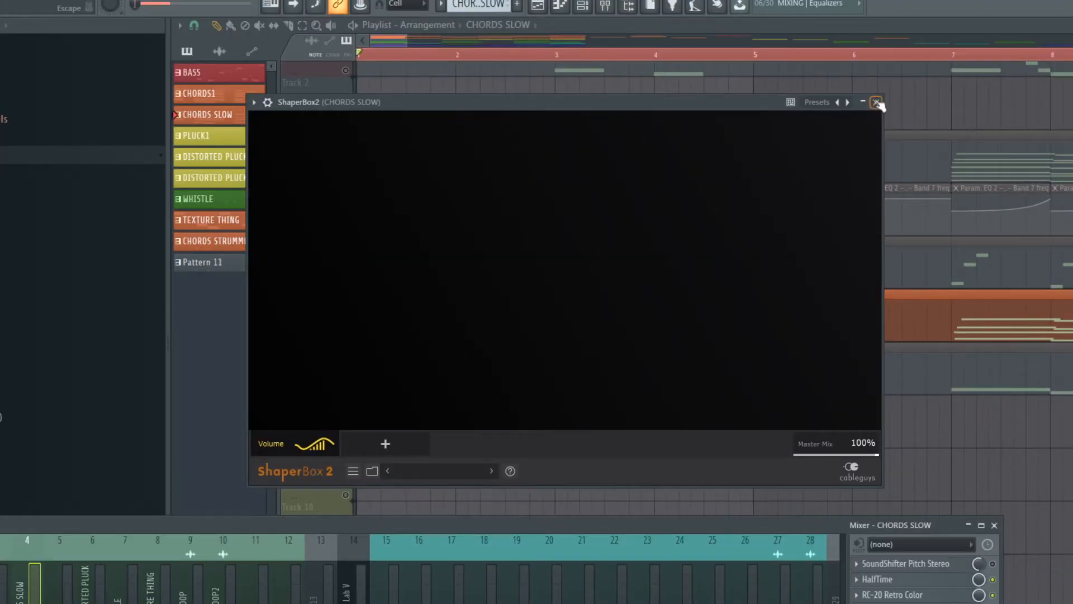
left_click(877, 102)
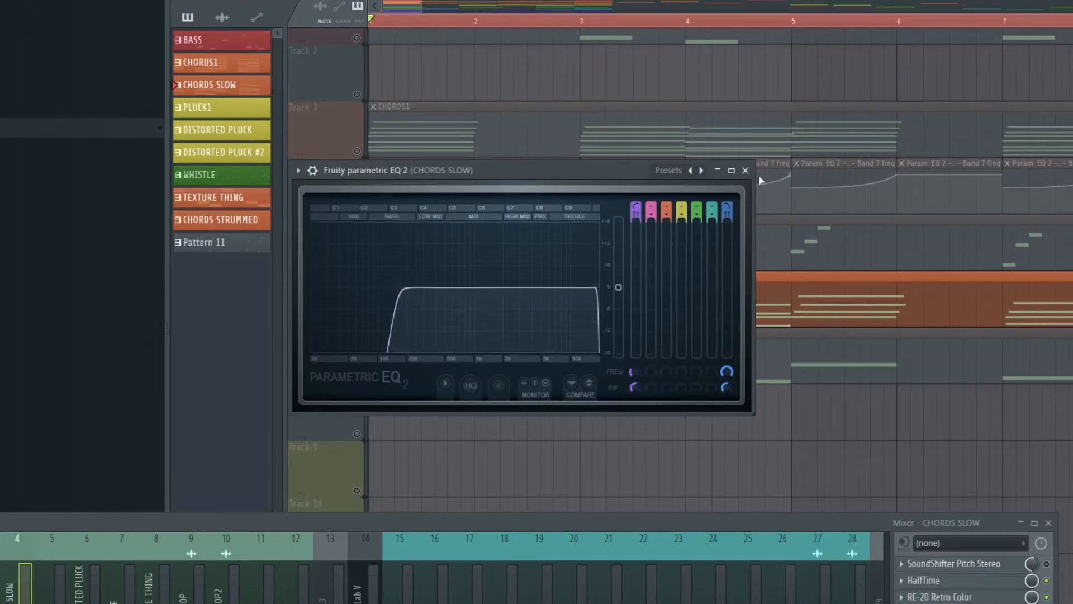
left_click(745, 171)
- Bring the mixer fully into view, play the soloed CHORDS SLOW layer and stop playback
left_click_drag(448, 248, 458, 273)
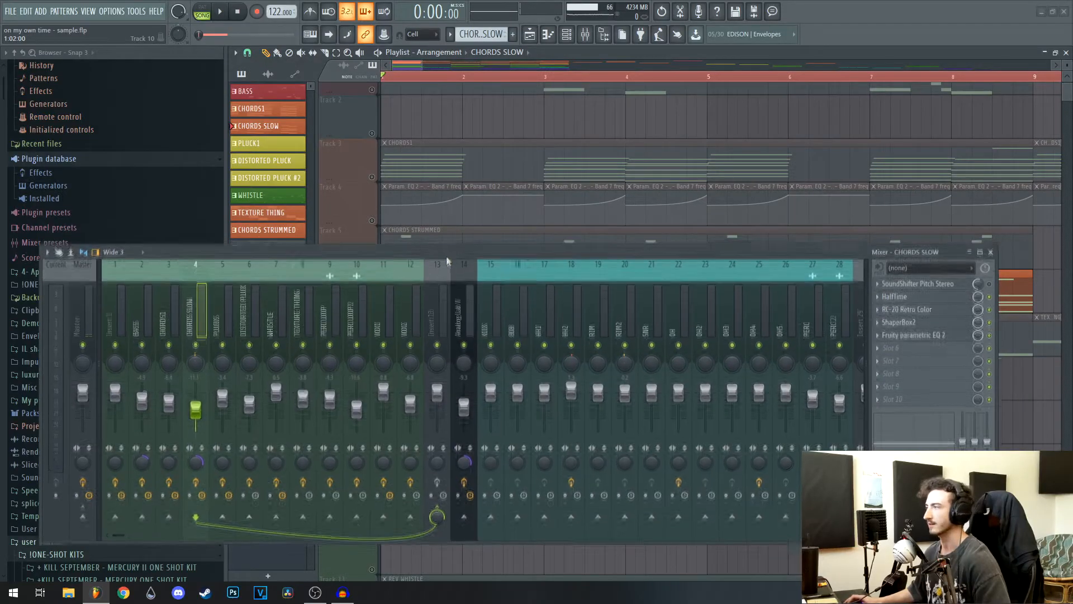
key("space")
key("space")
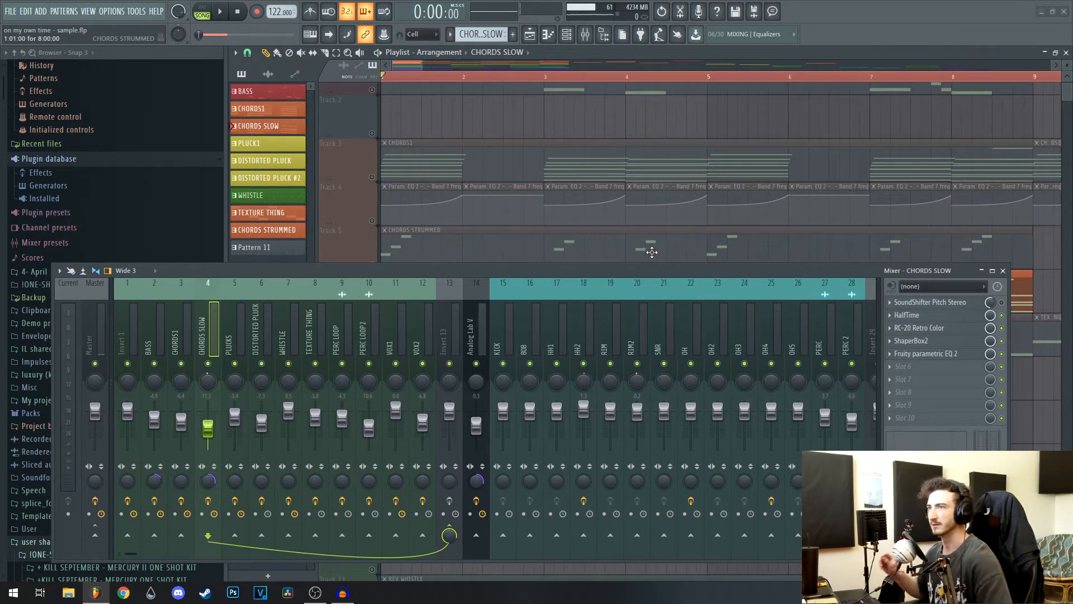
- Unmute the CHORDS STRUMMED layer on Track 5 and the CHORDS1 layer on Track 3
left_click_drag(626, 270, 610, 401)
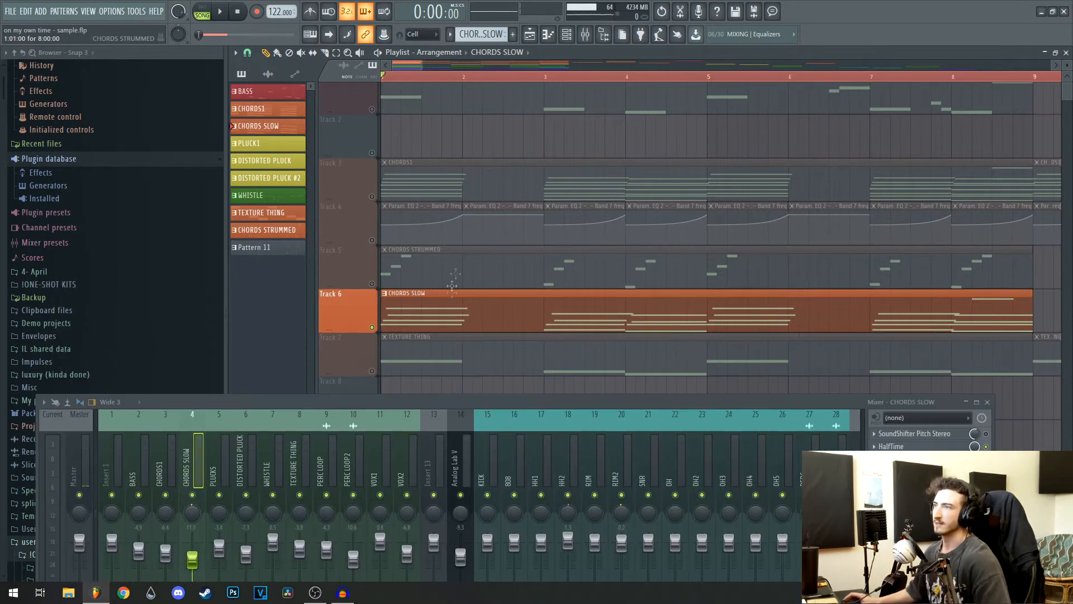
left_click(371, 284)
left_click(372, 195)
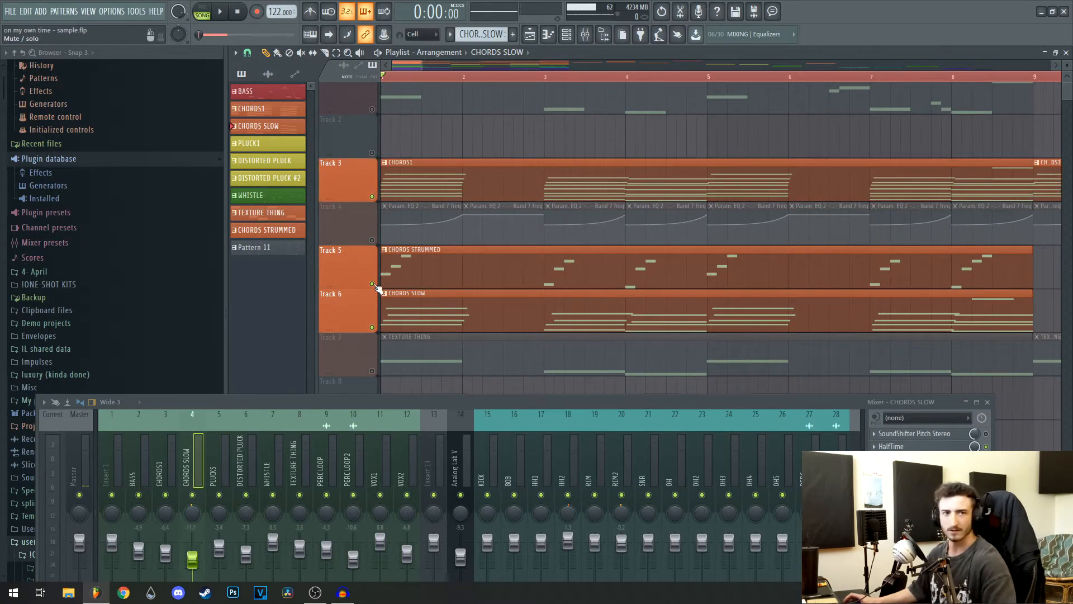
- Examine the CHORDS STRUMMED instrument's Fonix Harp preset in Analog Lab V and its mixer track, and close the instrument
left_click_drag(639, 571, 639, 580)
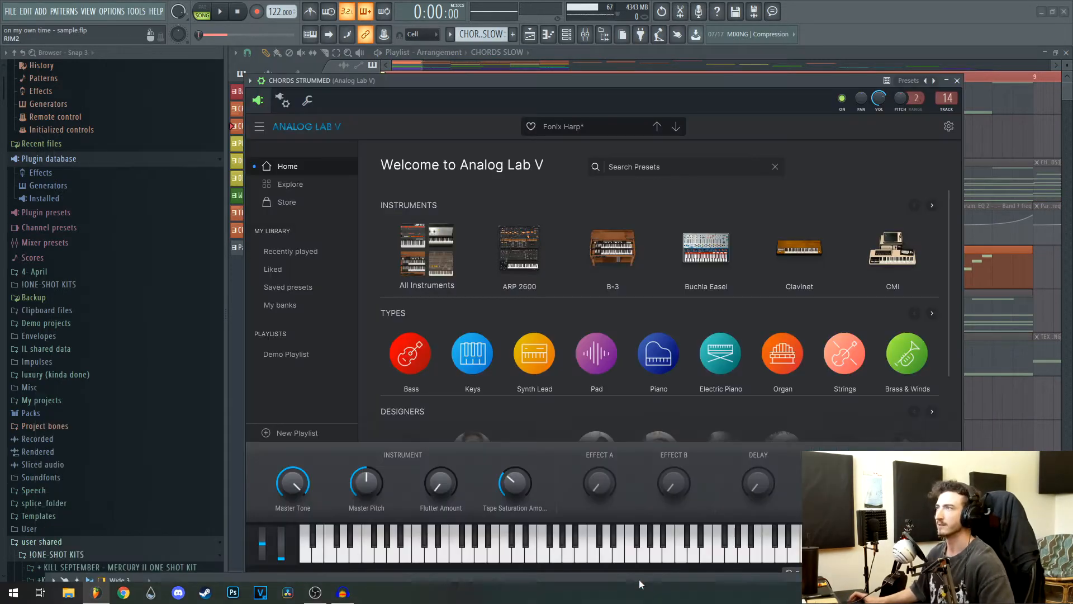
left_click_drag(597, 101, 600, 63)
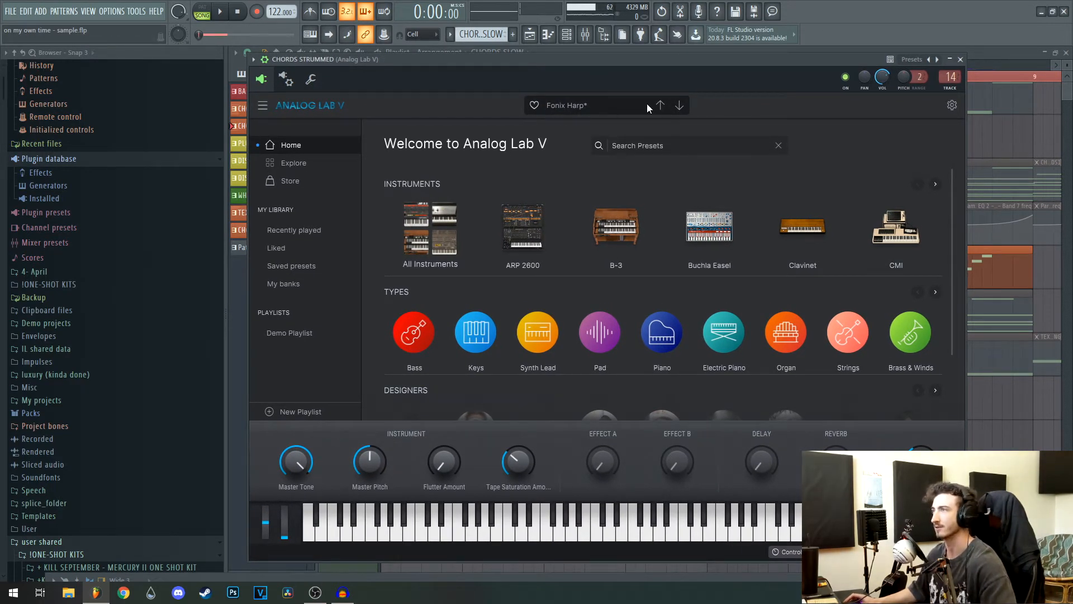
key("F9")
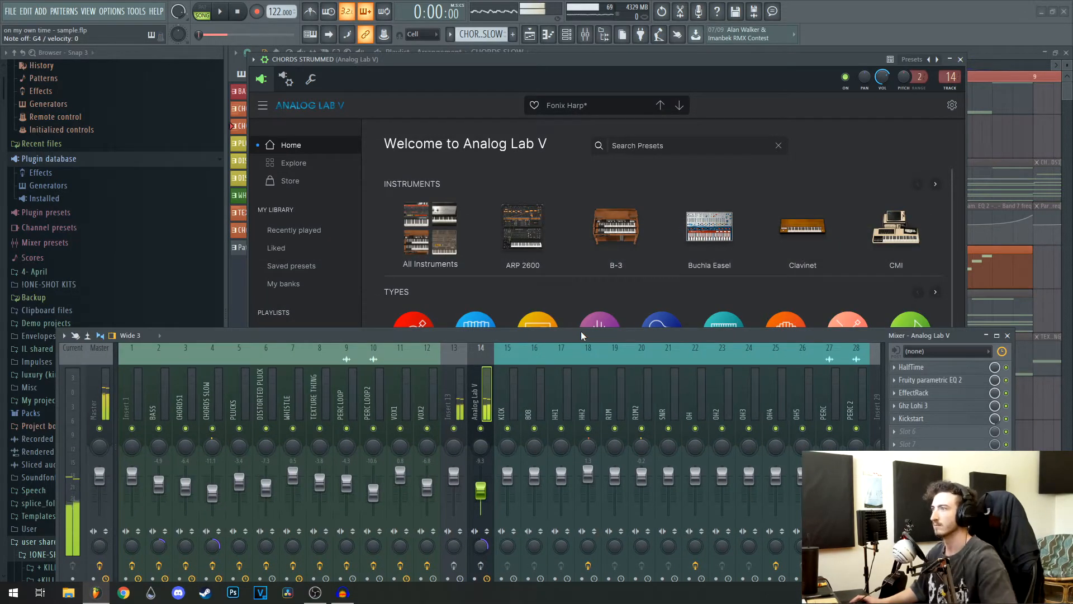
left_click_drag(582, 335, 602, 266)
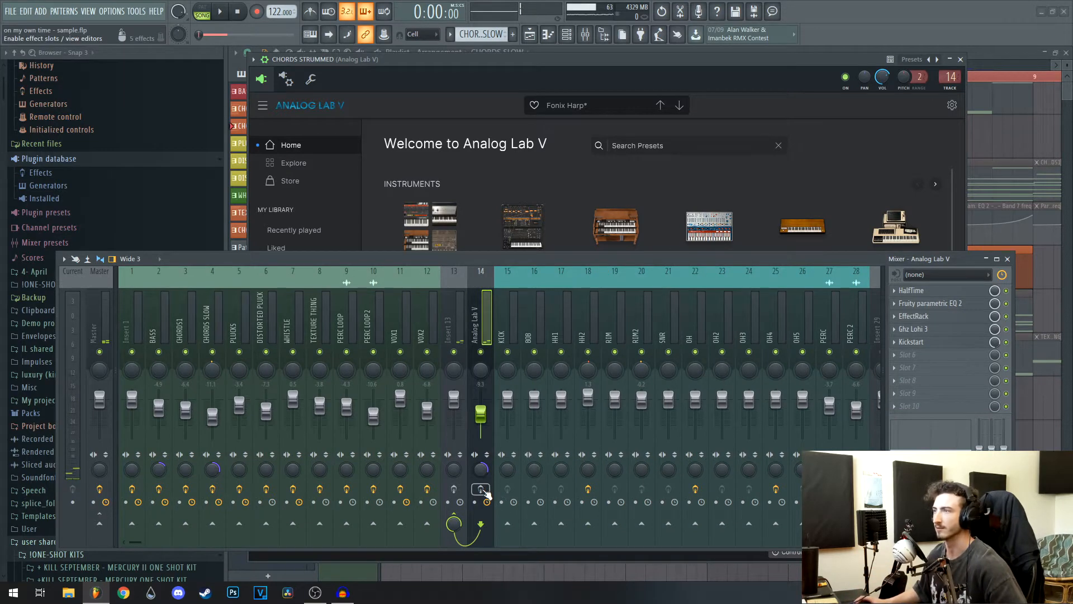
left_click(960, 59)
left_click_drag(755, 259, 777, 472)
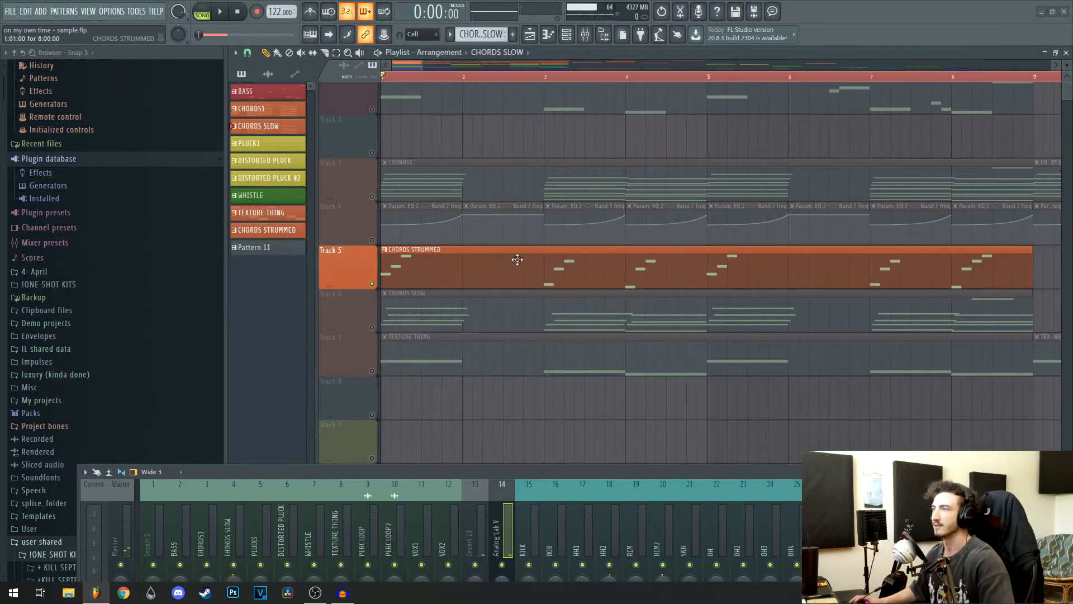
- Open the CHORDS STRUMMED pattern in the piano roll and look through its strummed notes
double_click(516, 259)
left_click_drag(442, 386, 555, 422)
scroll(377, 244, "up", 3)
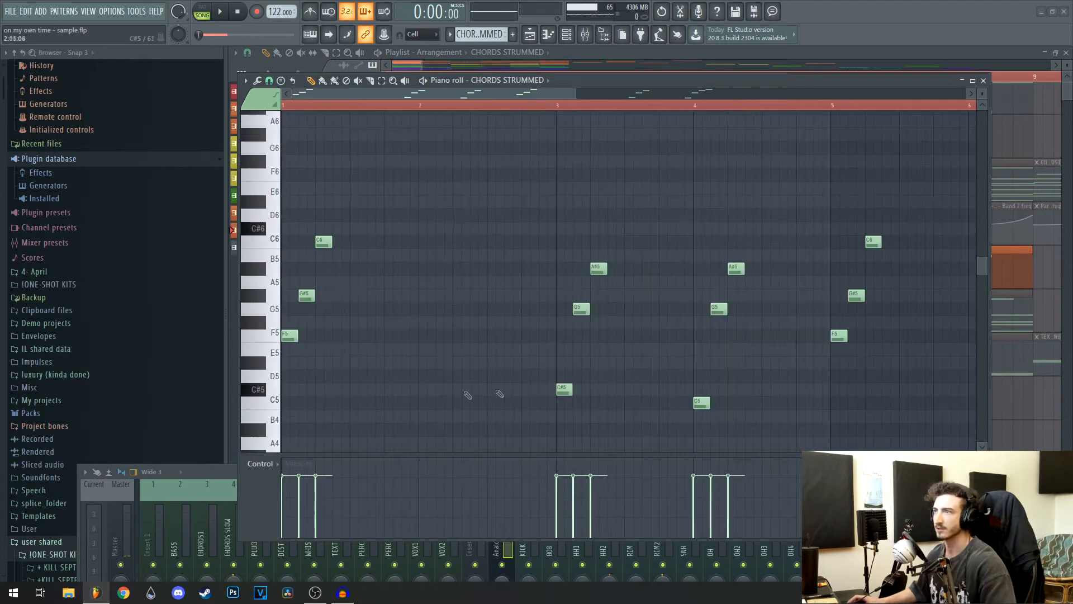
left_click_drag(584, 358, 637, 368)
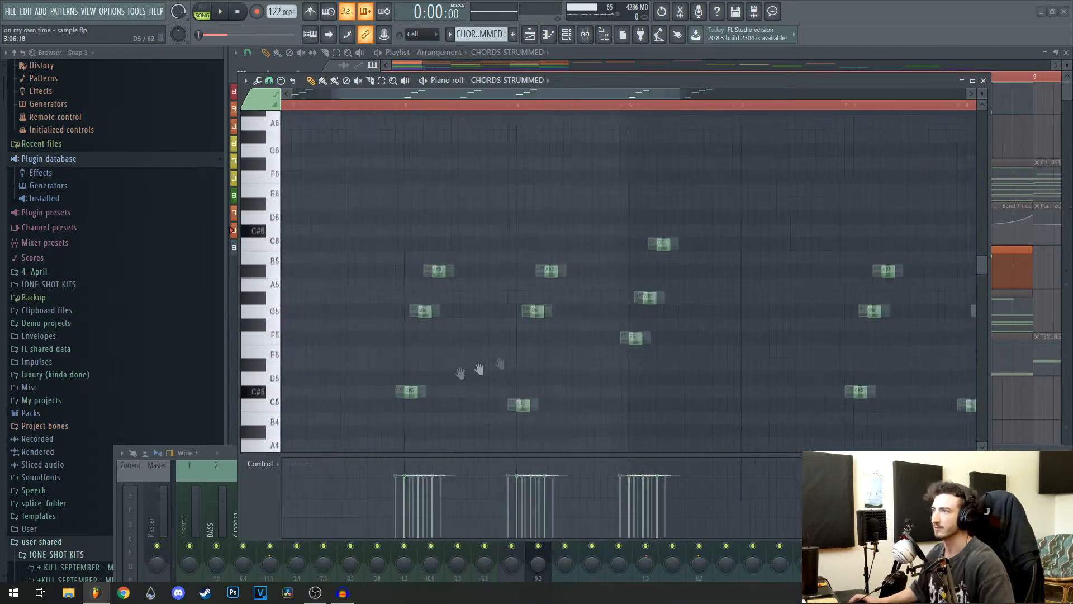
- Play the CHORDS STRUMMED notes, jumping ahead to bar 3, then stop playback and close the piano roll
key("space")
scroll(615, 363, "down", 3)
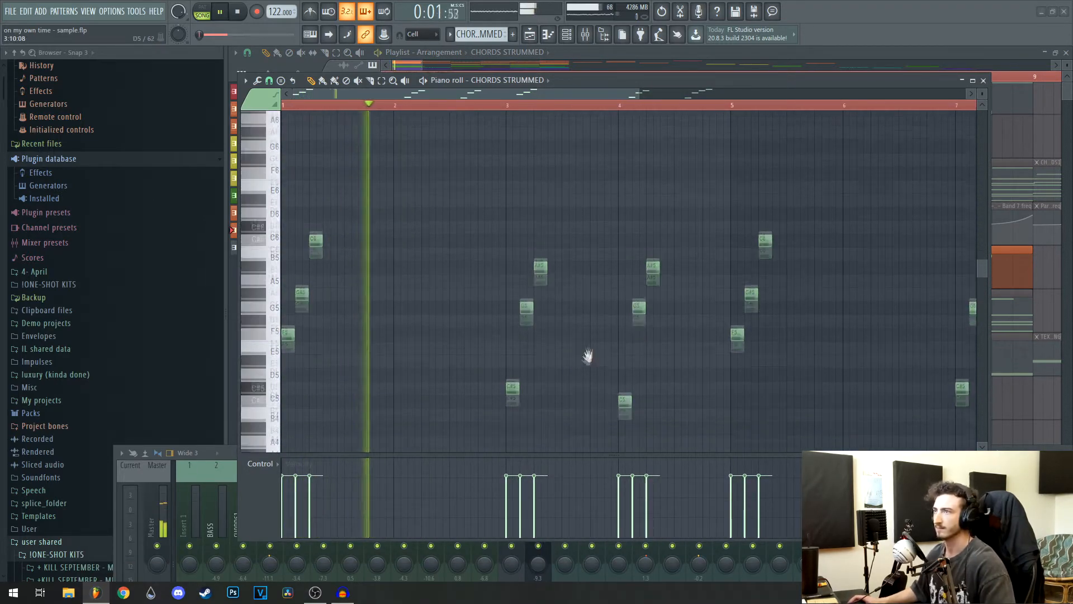
left_click(510, 106)
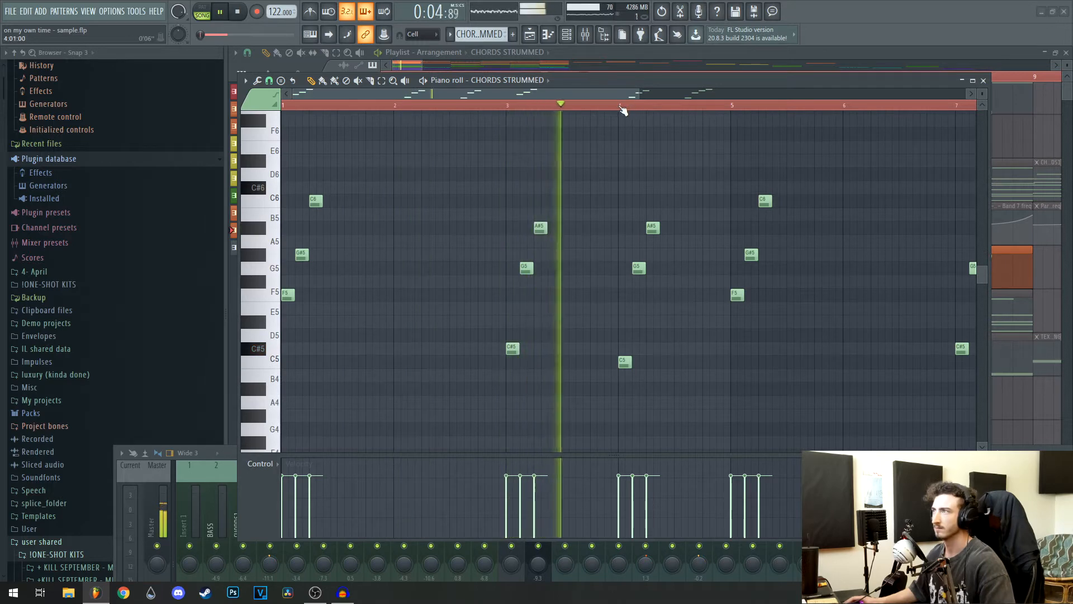
left_click_drag(726, 219, 618, 232)
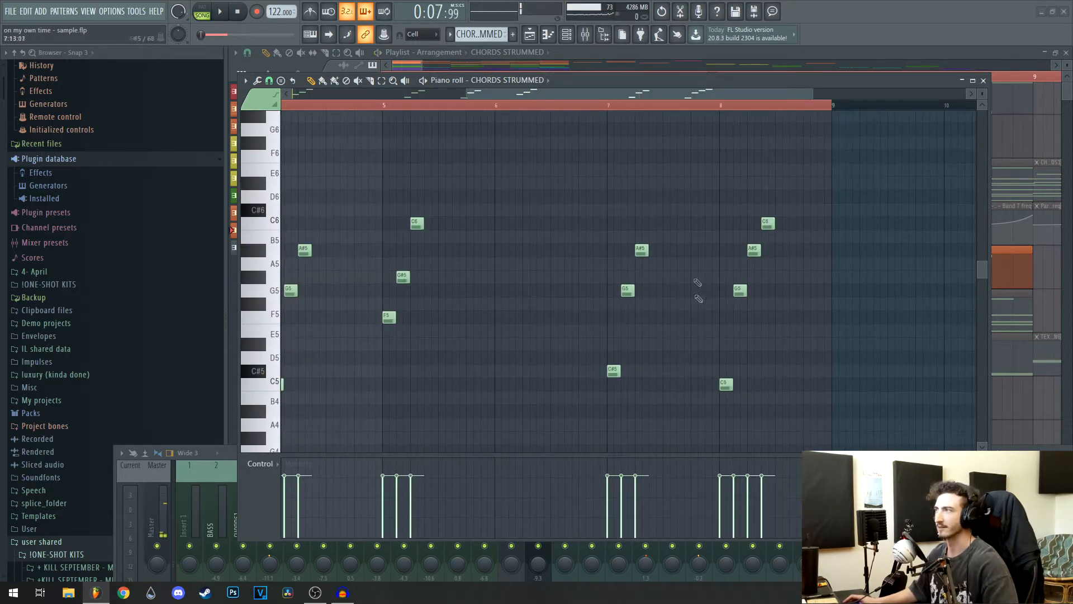
key("space")
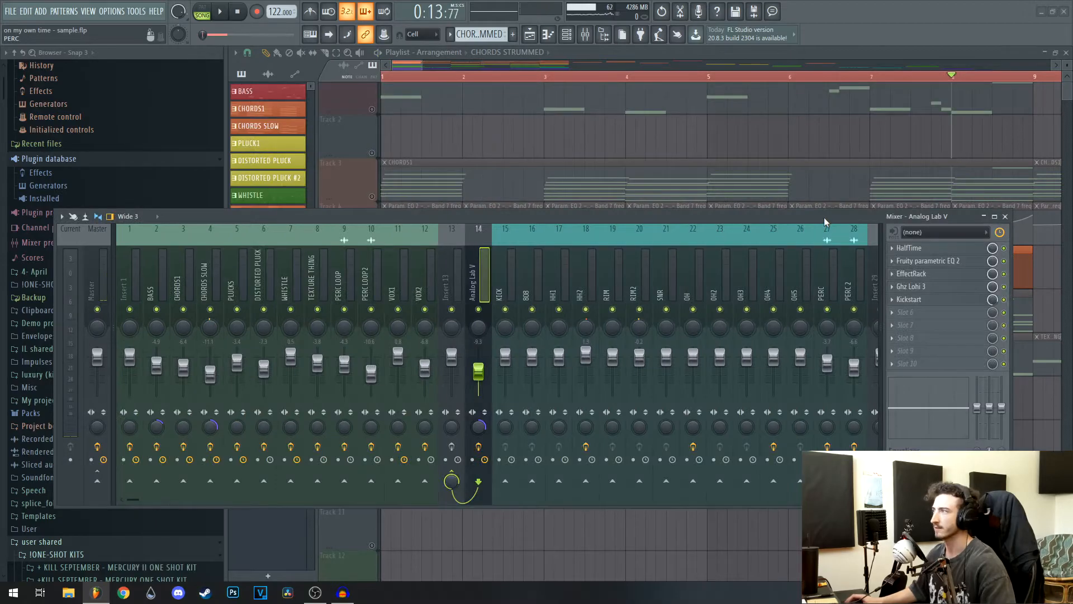
- Inspect the HalfTime and Fruity parametric EQ 2 effects on the Analog Lab V mixer track, closing each one
left_click_drag(826, 218, 713, 413)
left_click(833, 368)
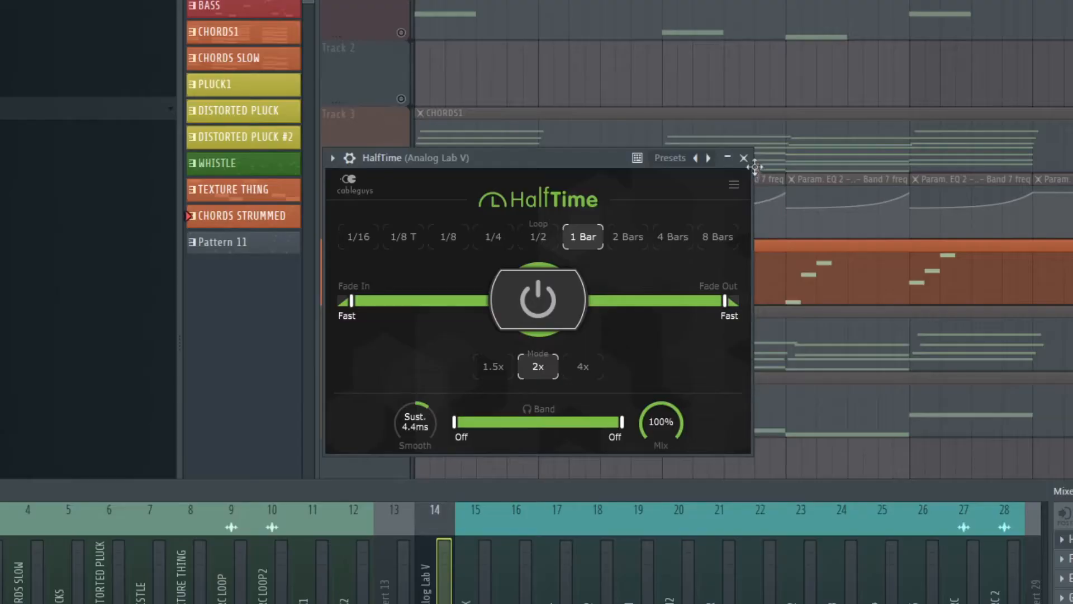
left_click(744, 158)
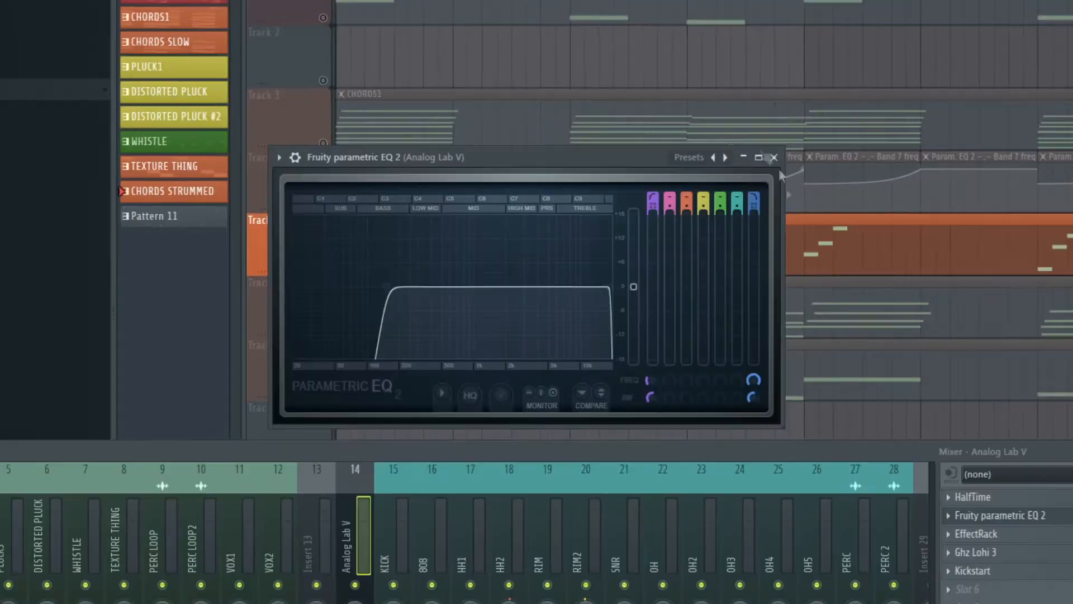
left_click(774, 158)
- Open EffectRack on the Analog Lab V mixer track and examine its Decapitator, EchoBoy and Tremolator modules
left_click(1013, 535)
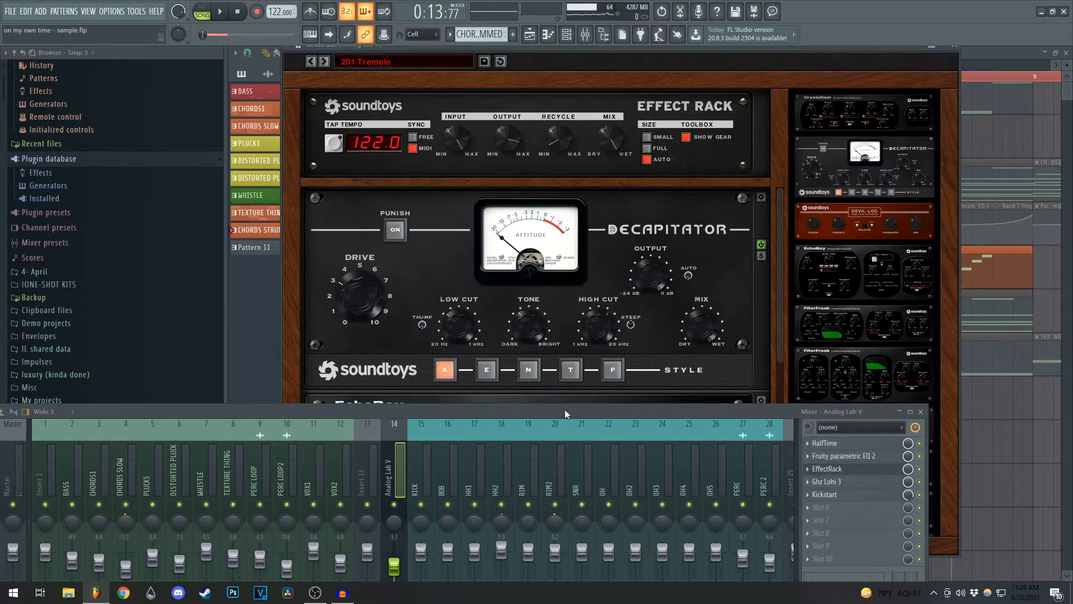
left_click_drag(565, 412, 571, 569)
scroll(756, 263, "down", 1)
scroll(756, 263, "up", 1)
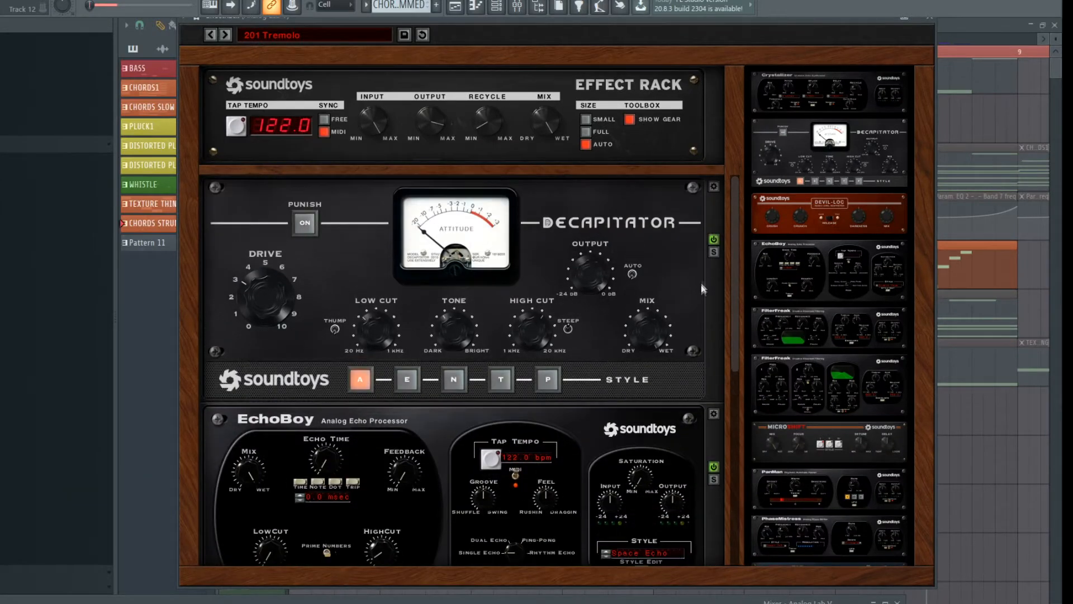
scroll(702, 283, "down", 5)
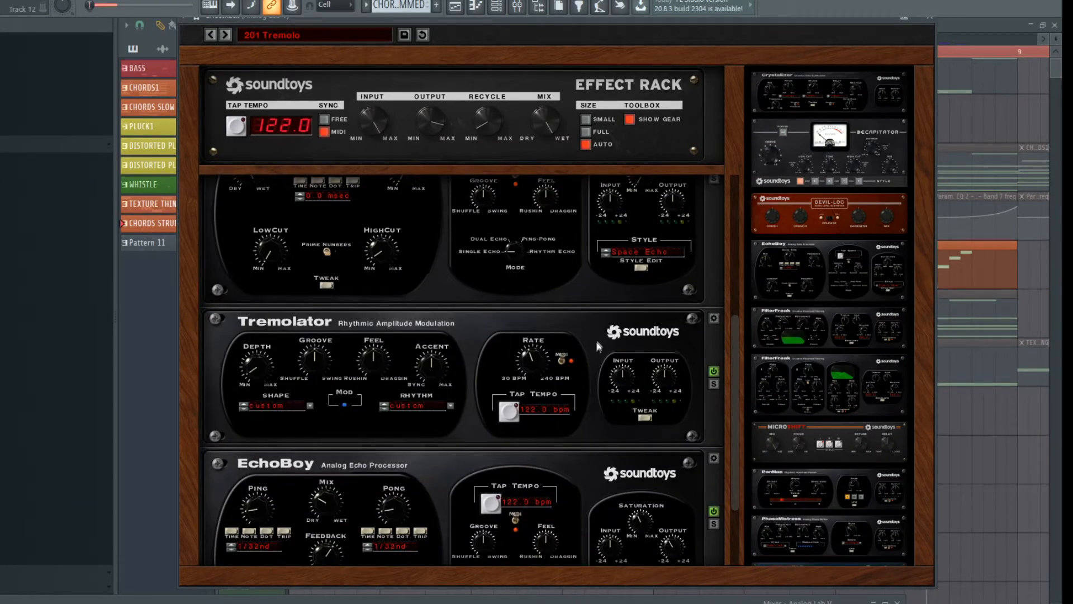
scroll(599, 342, "down", 3)
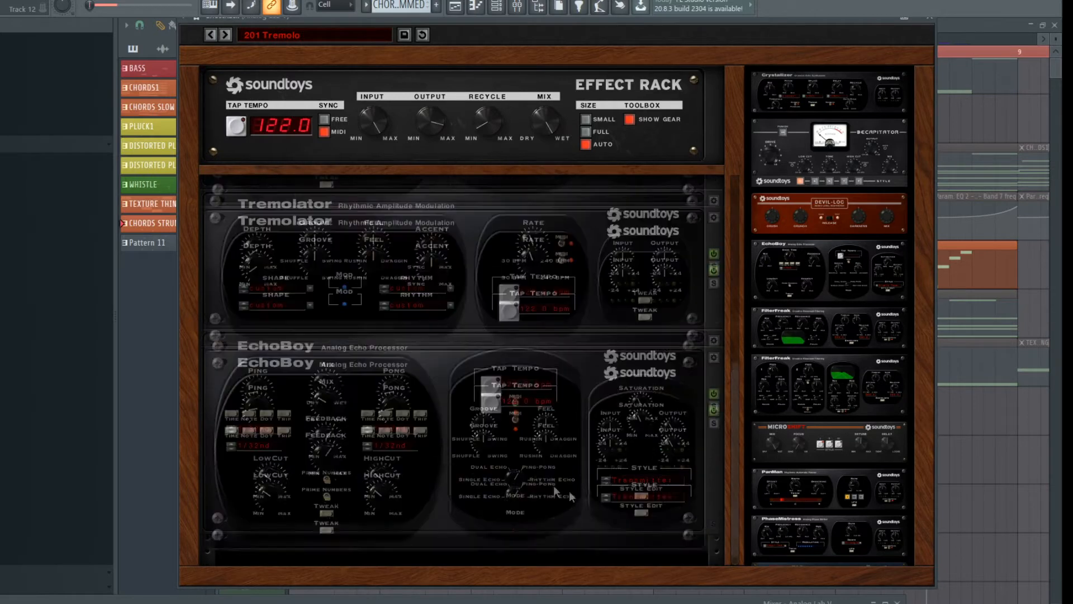
- Finish viewing EffectRack on the Analog Lab V mixer track, inspect Ghz Lohi 3 and Kickstart, and close each one
scroll(545, 484, "up", 6)
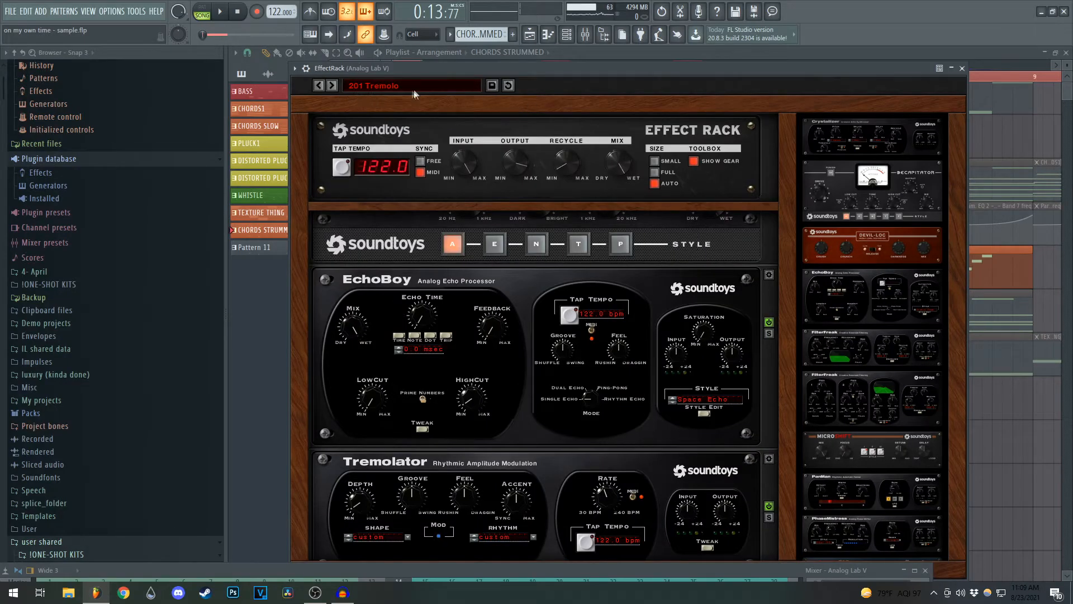
left_click(962, 68)
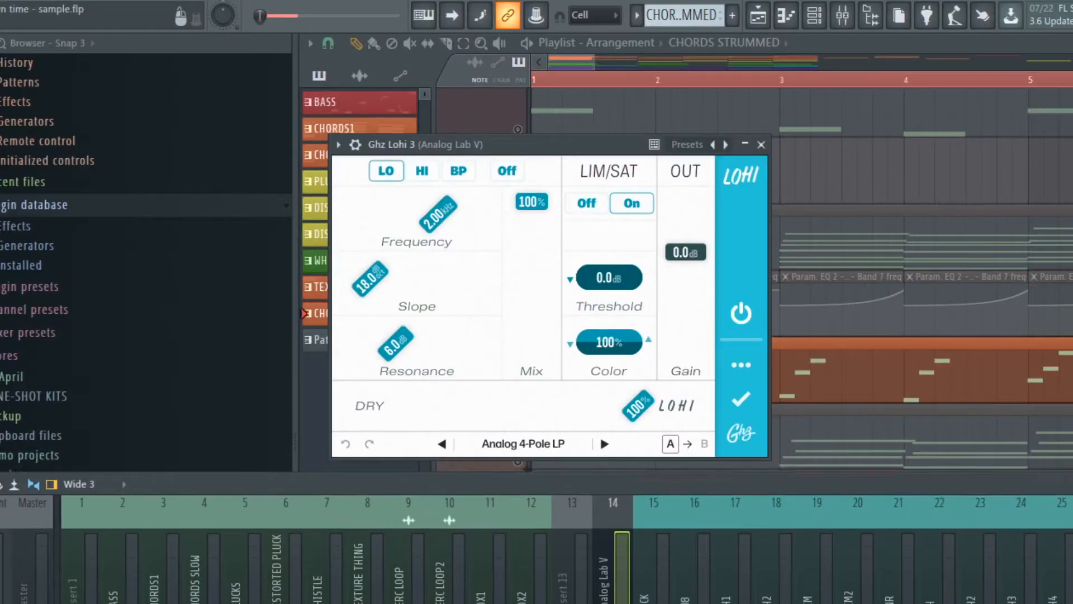
left_click(762, 144)
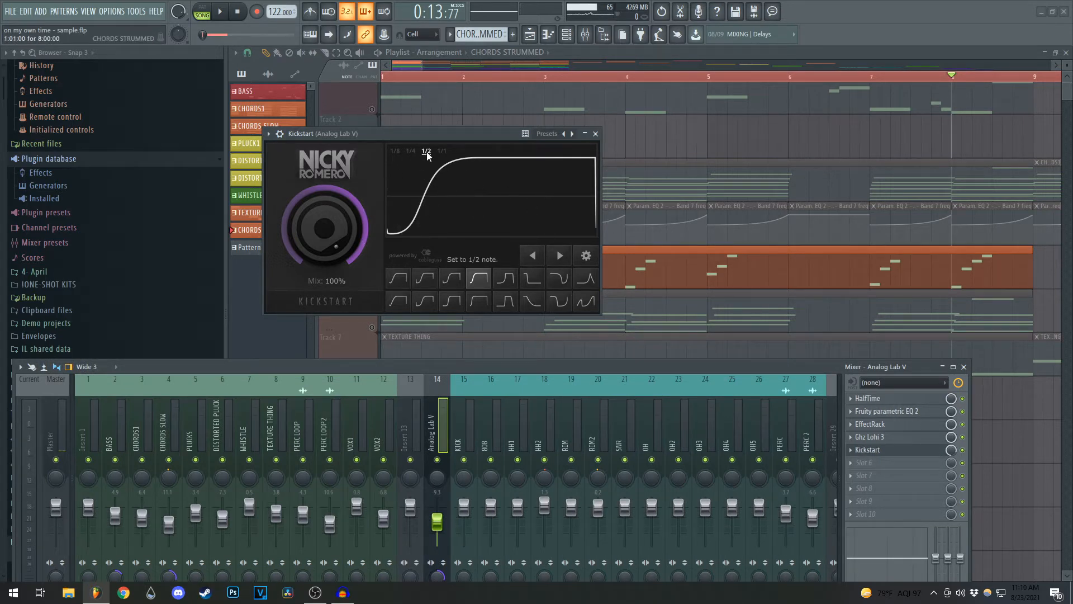
left_click(596, 134)
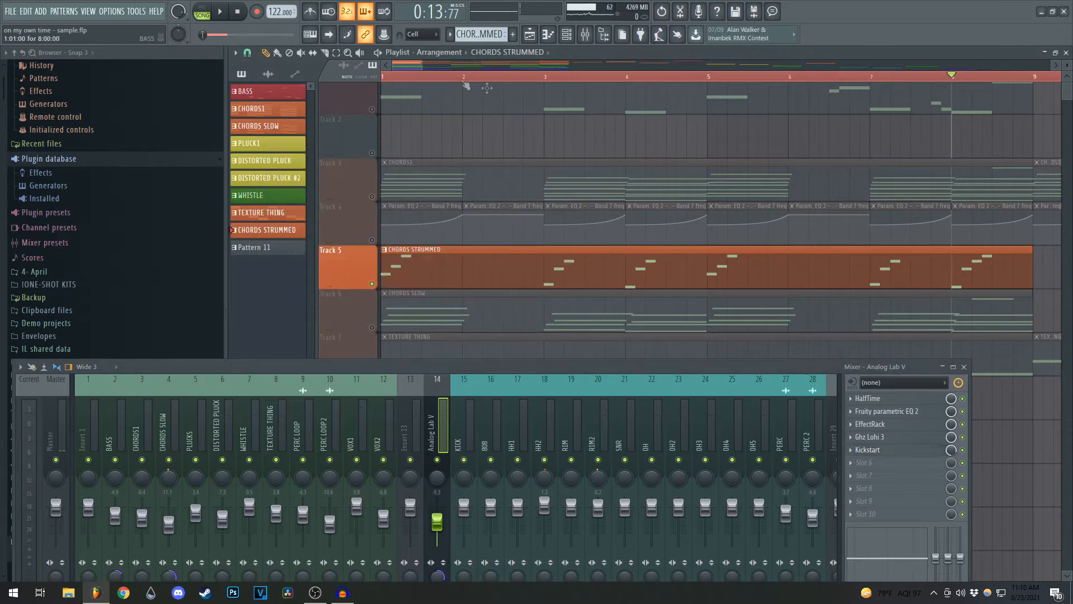
- Move the mixer clear of the playlist tracks and play the CHORDS STRUMMED layer by itself, stopping playback at the end
left_click_drag(499, 369, 499, 425)
key("space")
key("space")
key("space")
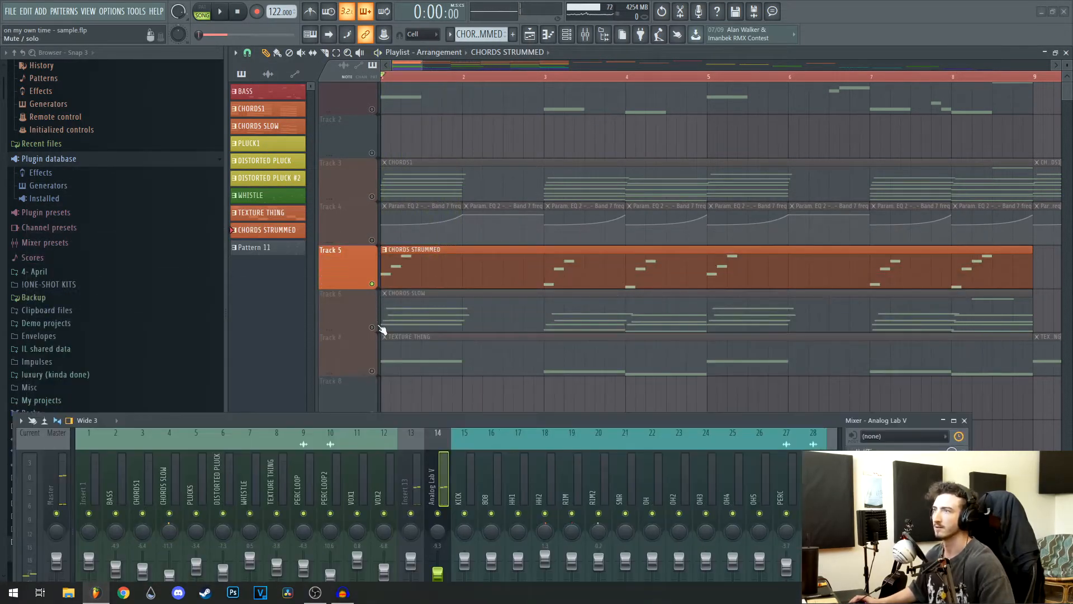
- Unmute playlist tracks 6, 4 and 3, play the chord layers together, then stop and unmute the TEXTURE THING track
left_click(372, 327)
left_click(372, 239)
left_click(371, 196)
key("space")
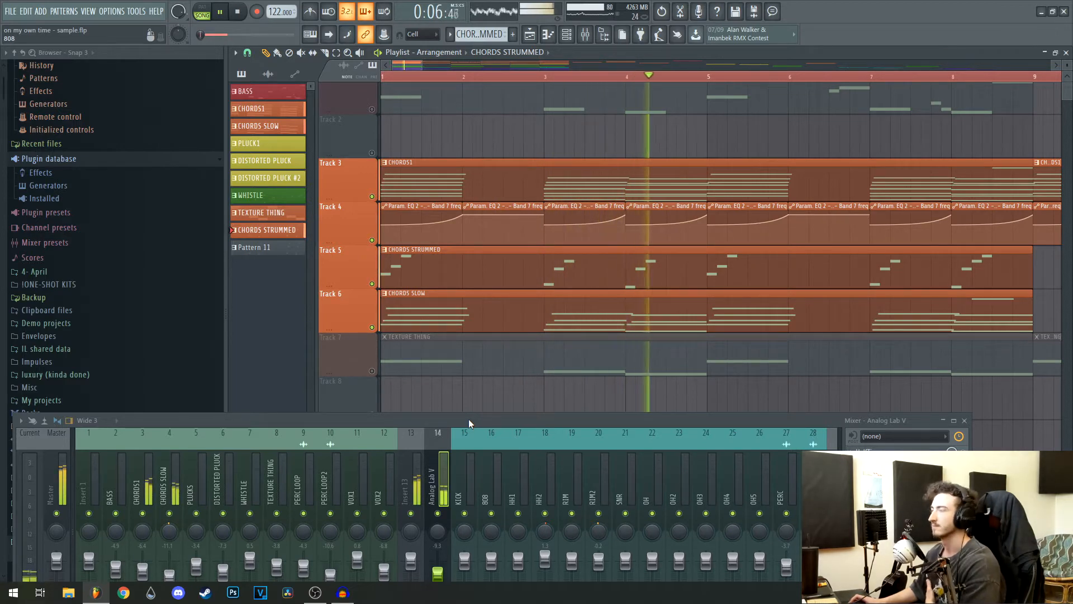
key("space")
left_click_drag(481, 418, 536, 417)
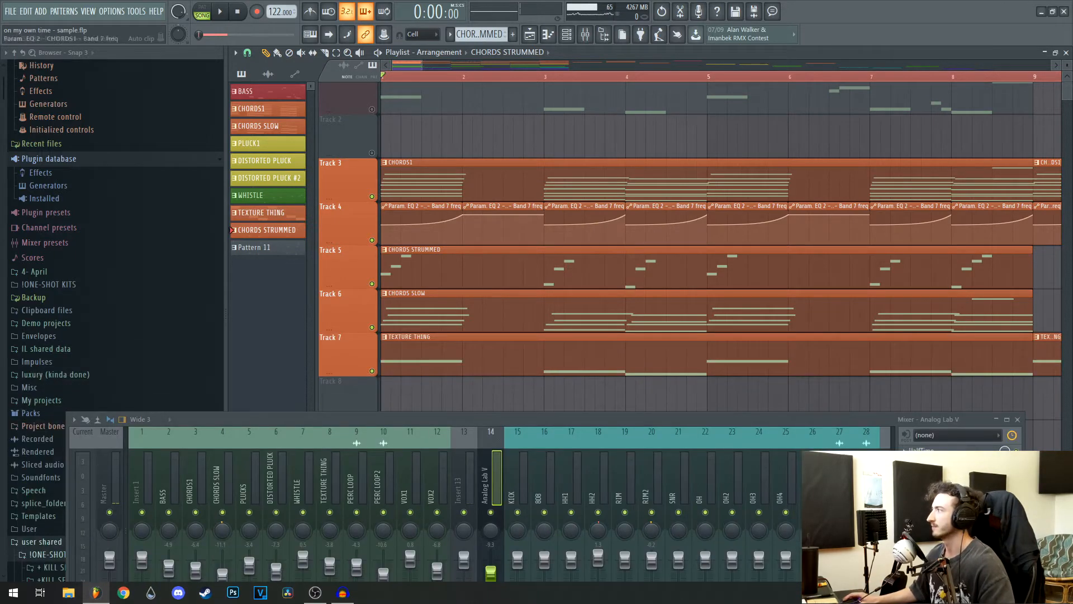
- Inspect the TEXTURE THING channel's sample settings and volume envelope, then close the channel window
left_click(277, 153)
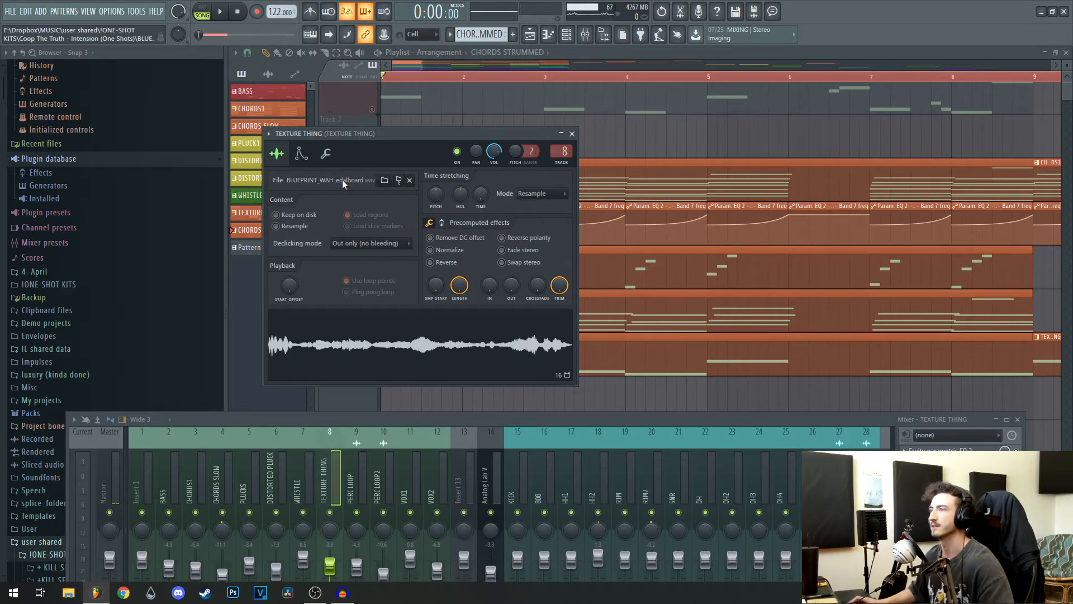
left_click_drag(511, 422, 544, 252)
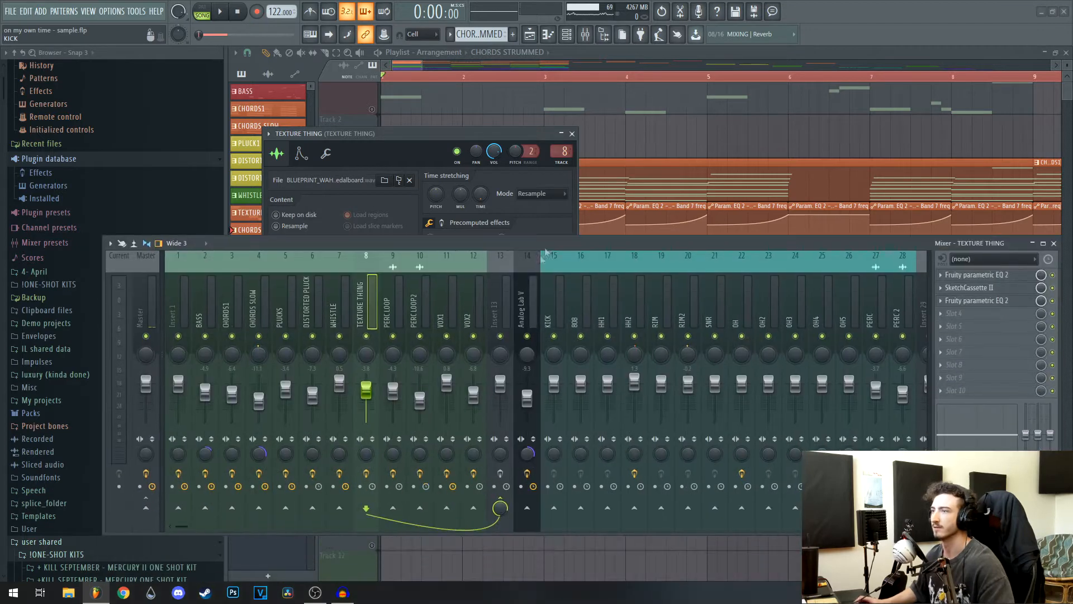
left_click_drag(448, 131, 497, 120)
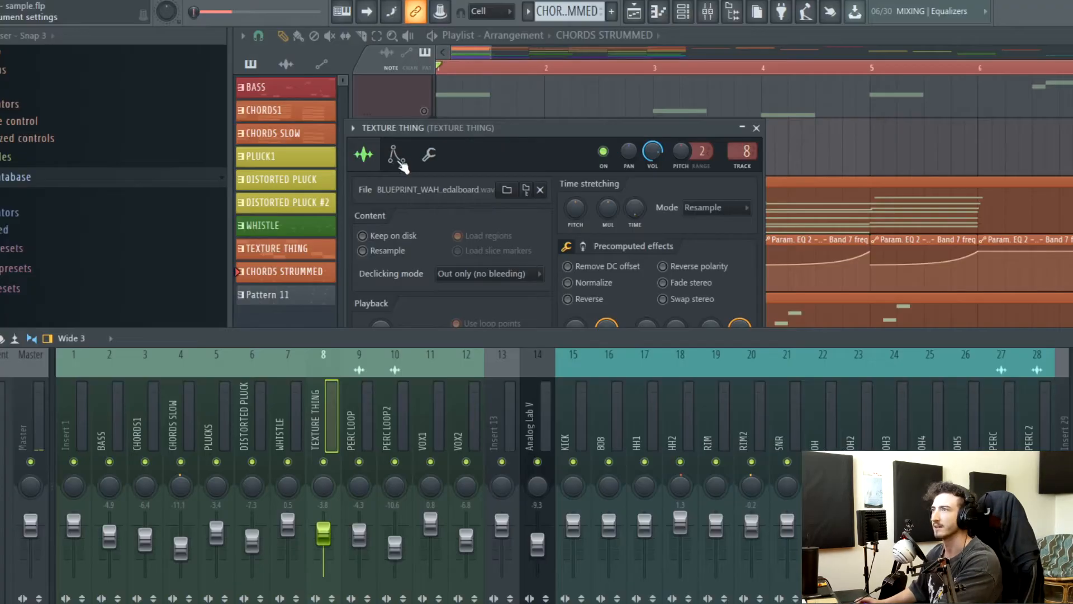
left_click(351, 142)
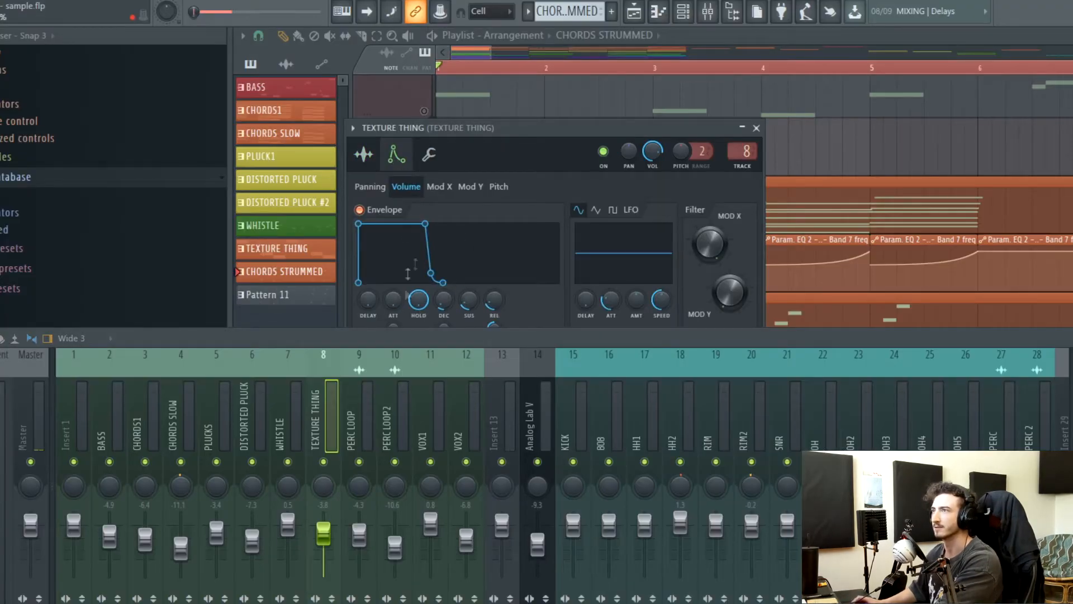
left_click(757, 128)
- Open the TEXTURE THING pattern in the piano roll, look through its notes and close it
left_click_drag(563, 339, 458, 520)
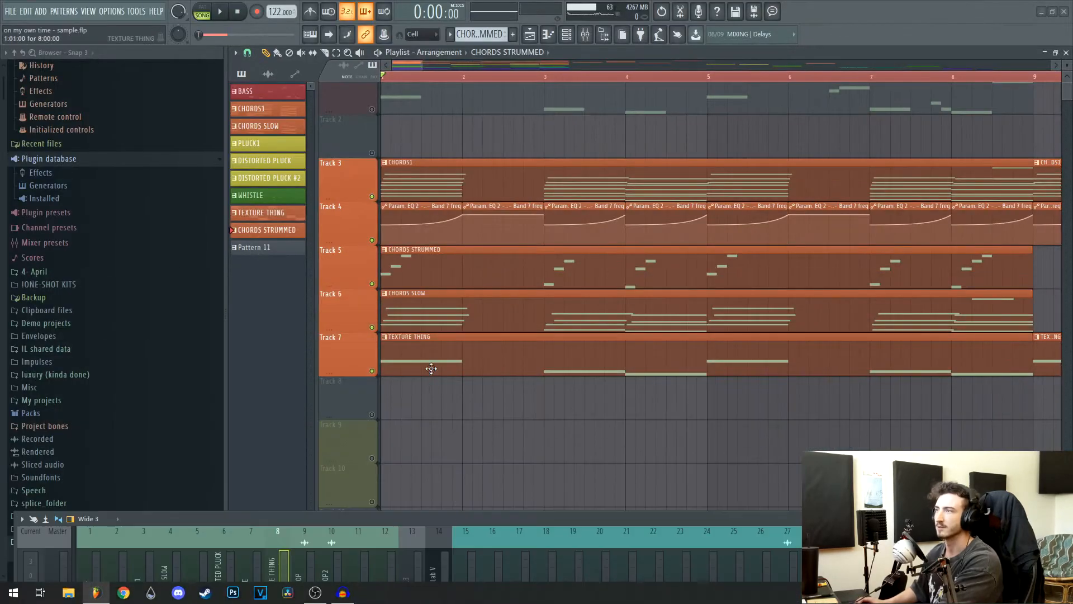
double_click(432, 368)
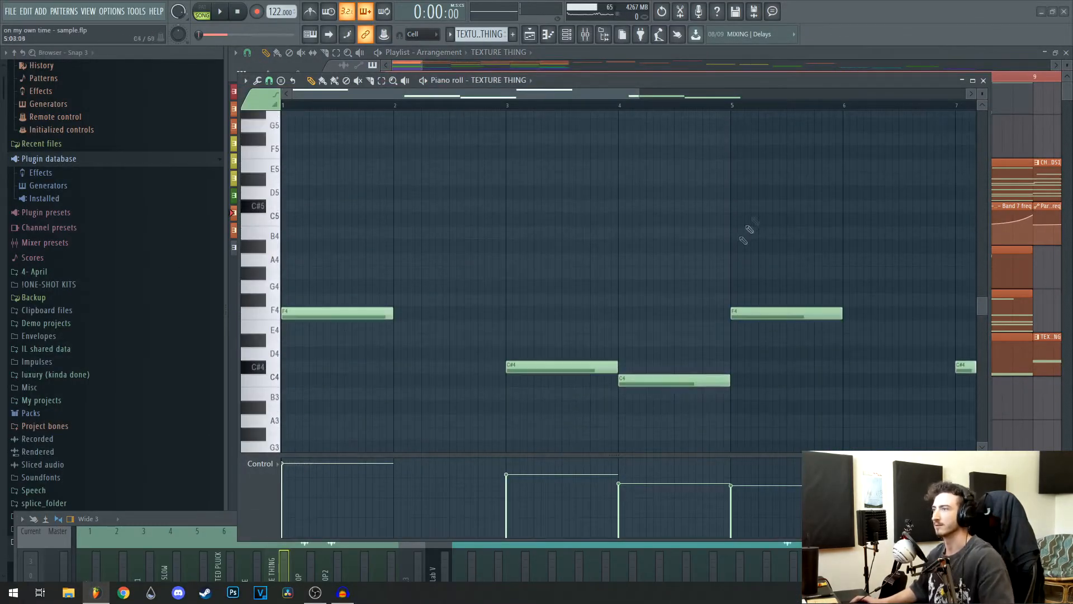
scroll(625, 314, "down", 2)
key("Escape")
- Inspect the first Fruity parametric EQ 2, SketchCassette II and the second Fruity parametric EQ 2 on the TEXTURE THING mixer track, closing each one
left_click_drag(606, 518, 641, 286)
left_click(943, 321)
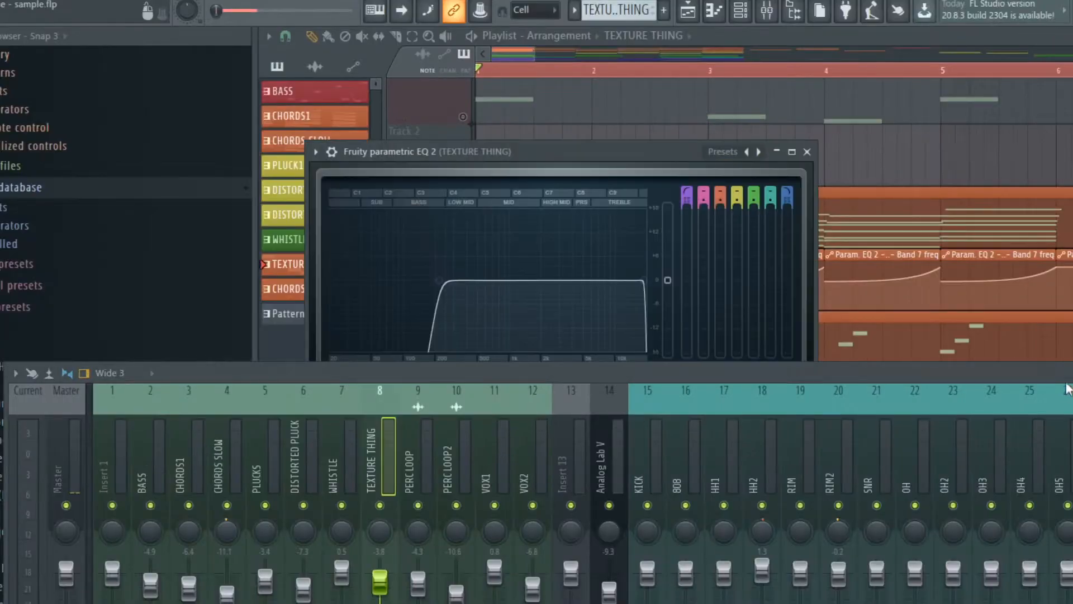
left_click_drag(794, 292, 803, 349)
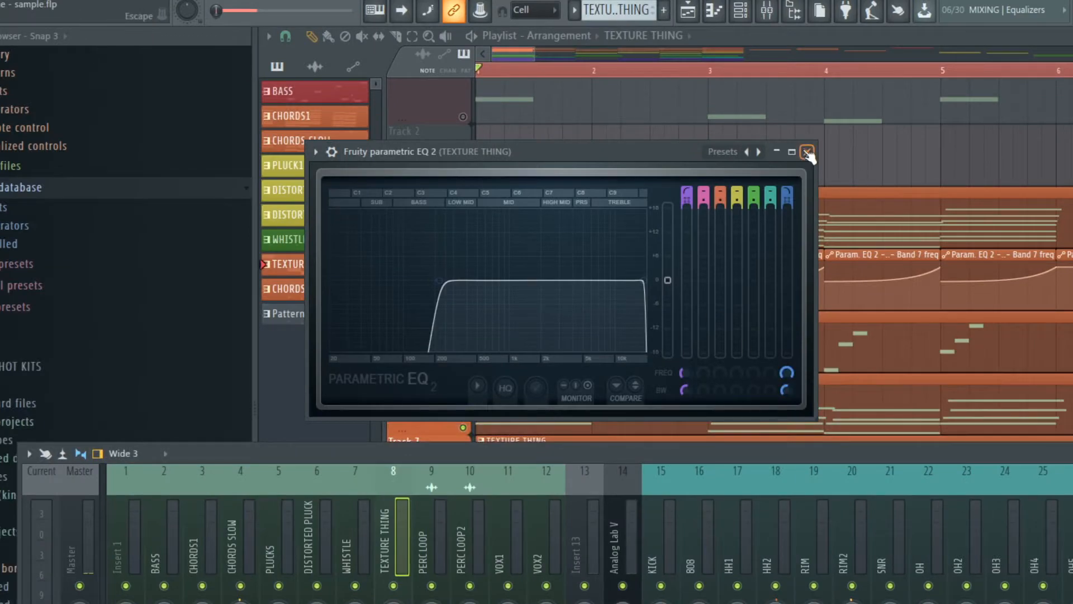
left_click(806, 152)
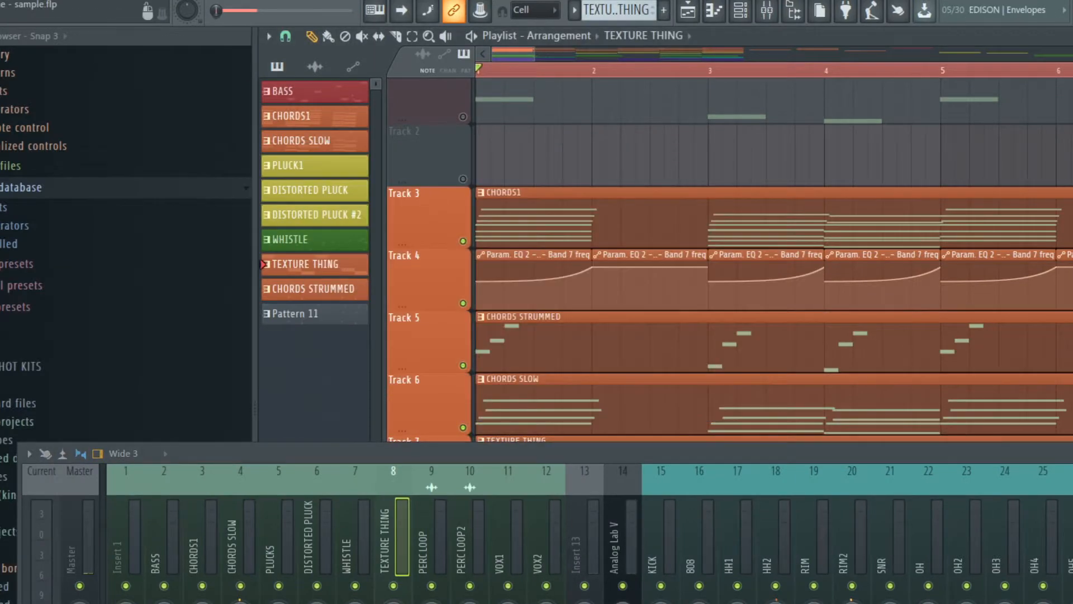
left_click(989, 384)
left_click_drag(692, 325, 699, 514)
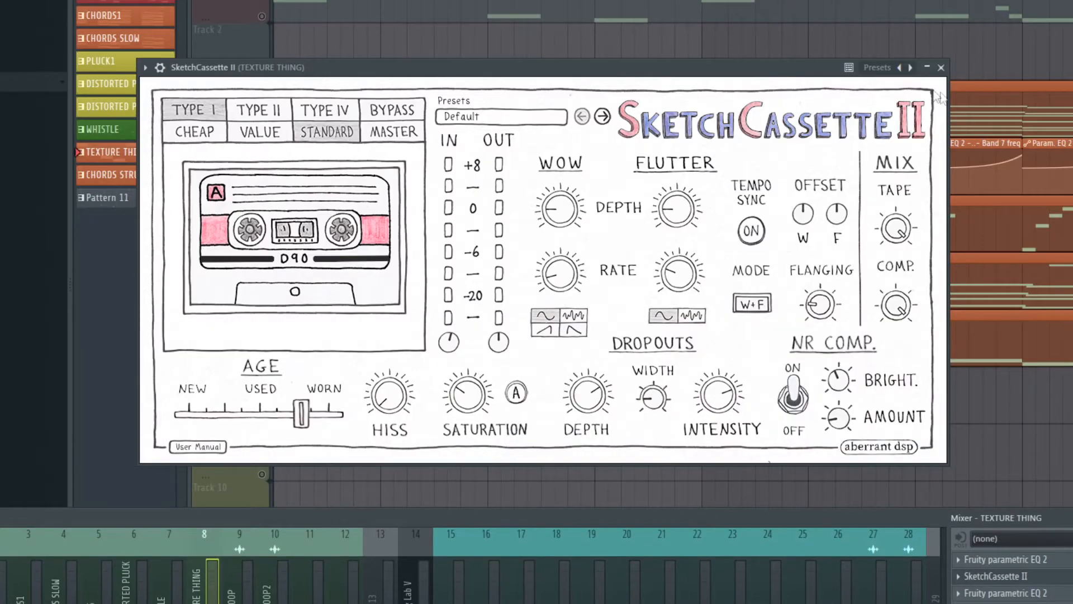
left_click(941, 67)
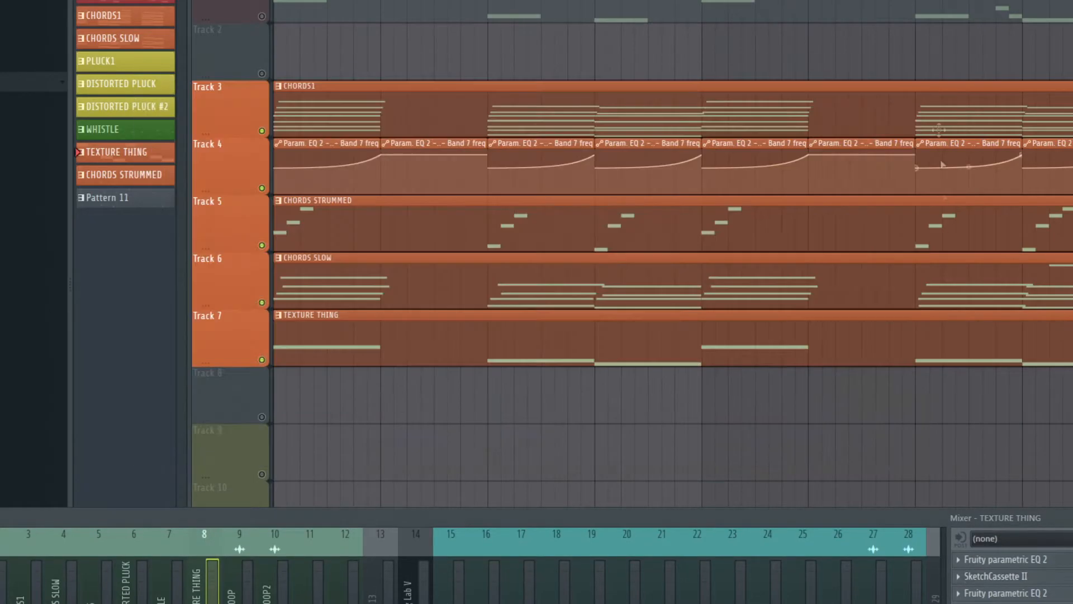
left_click(1004, 592)
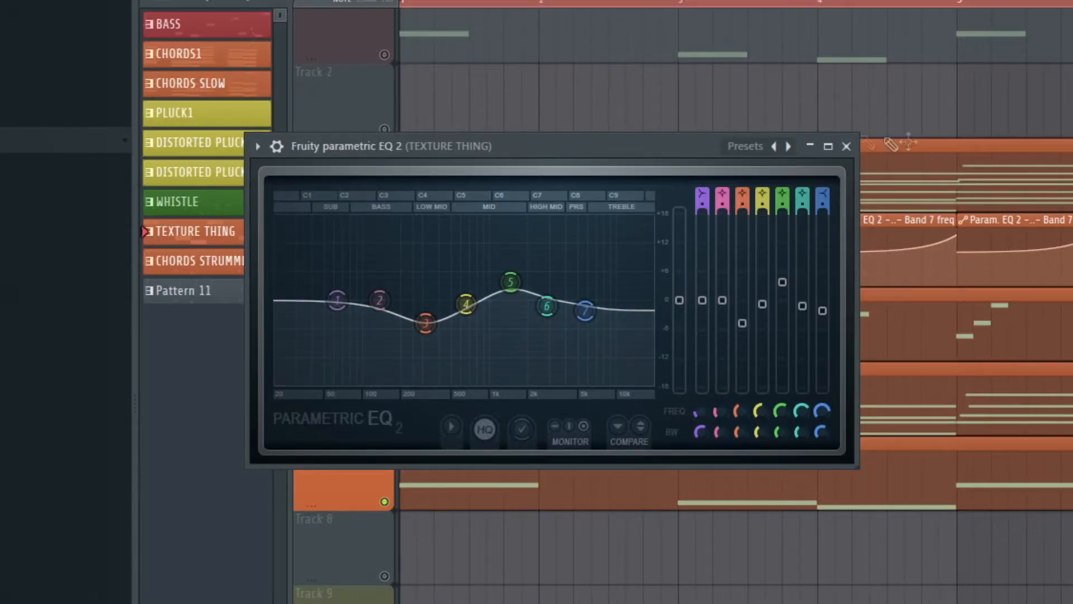
left_click(846, 145)
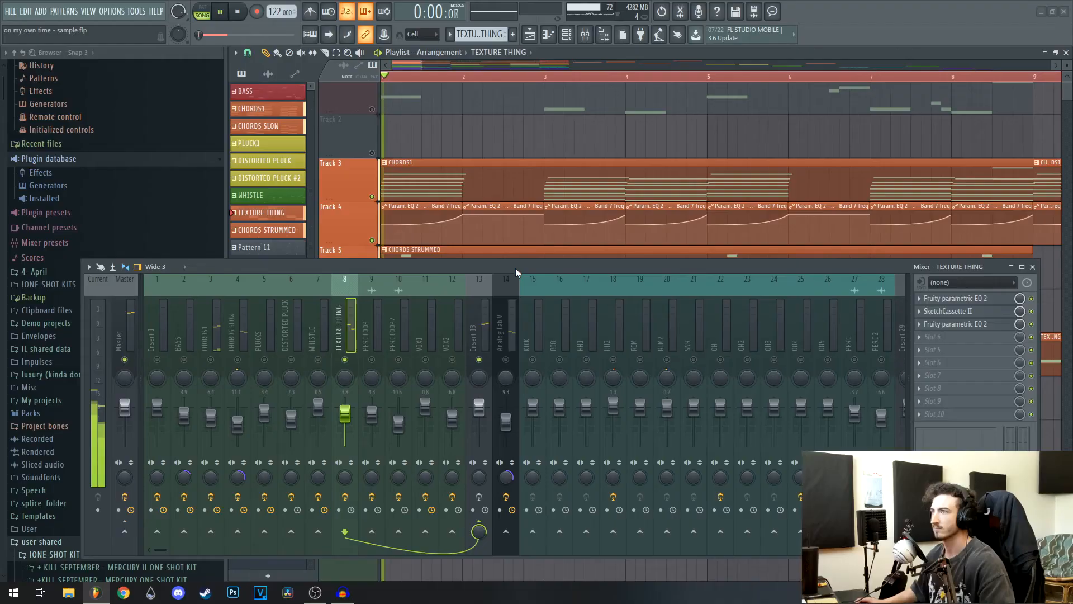
- Listen to the TEXTURE THING layer, stop, and play it again together with the other chord layers
left_click_drag(526, 277, 541, 243)
key("space")
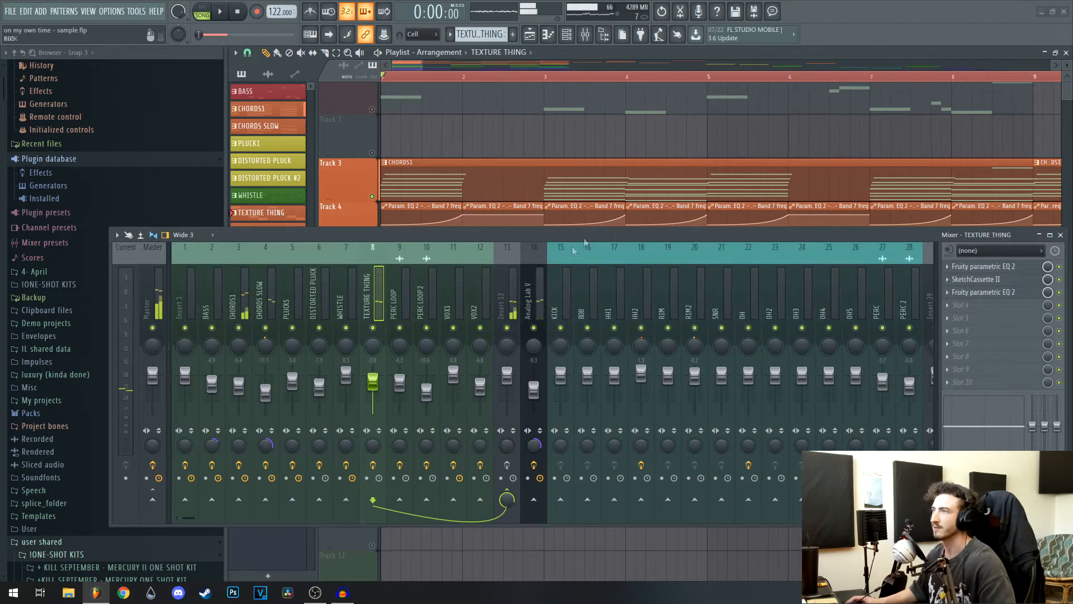
key("space")
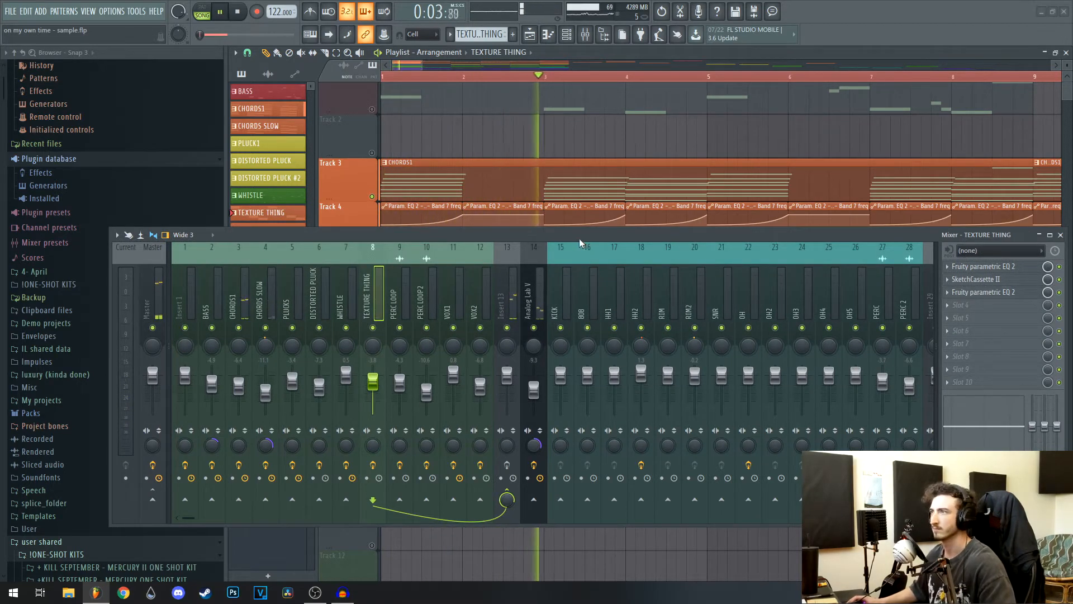
left_click_drag(571, 237, 568, 242)
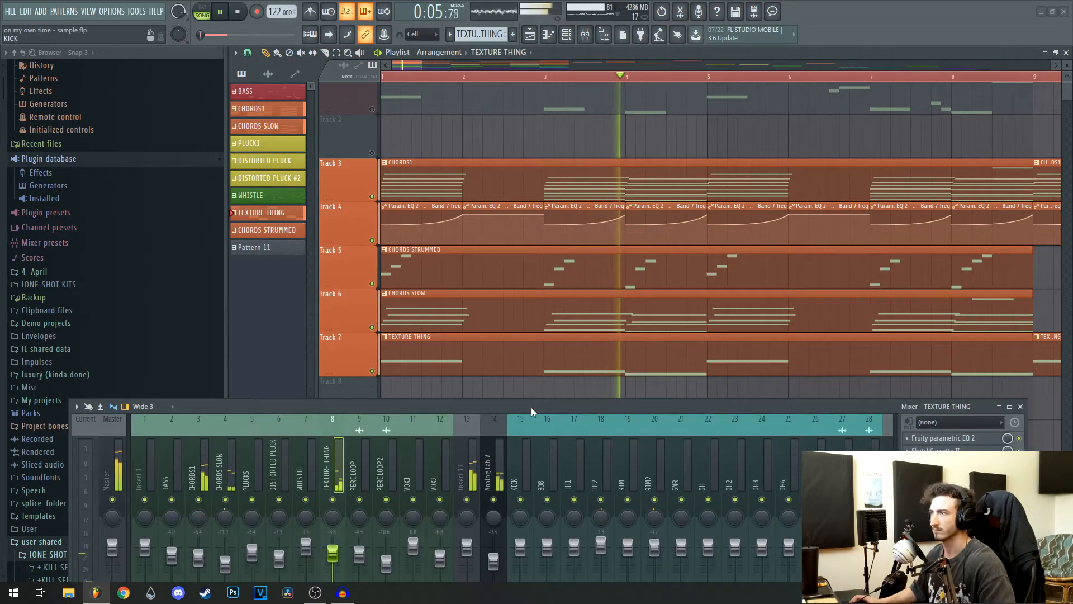
- View the BASS channel's sample, look through the BASS pattern's notes in the piano roll, and close it
left_click_drag(462, 198, 472, 201)
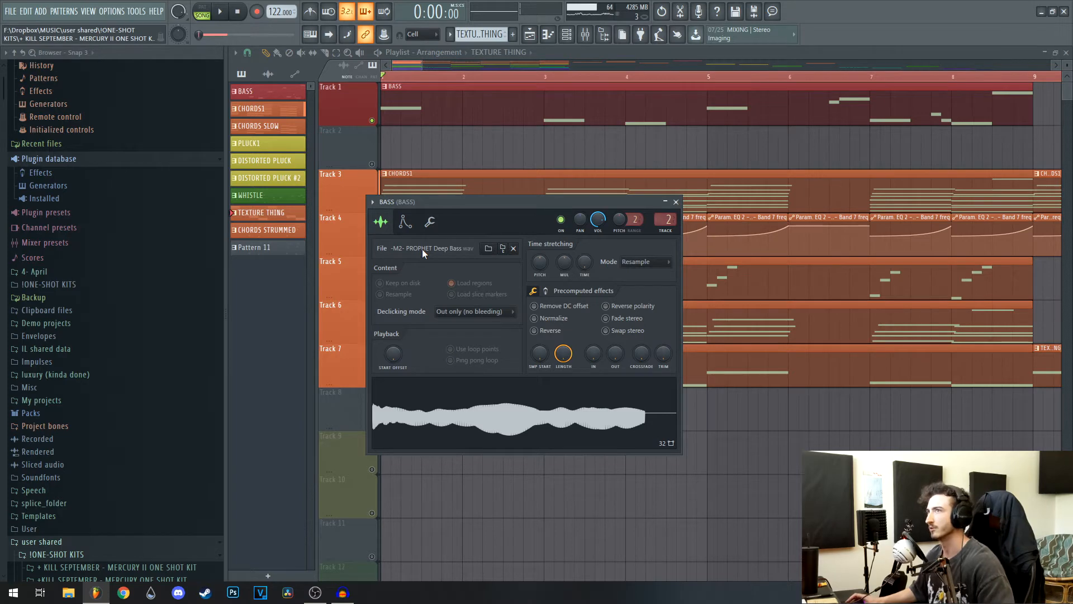
double_click(483, 108)
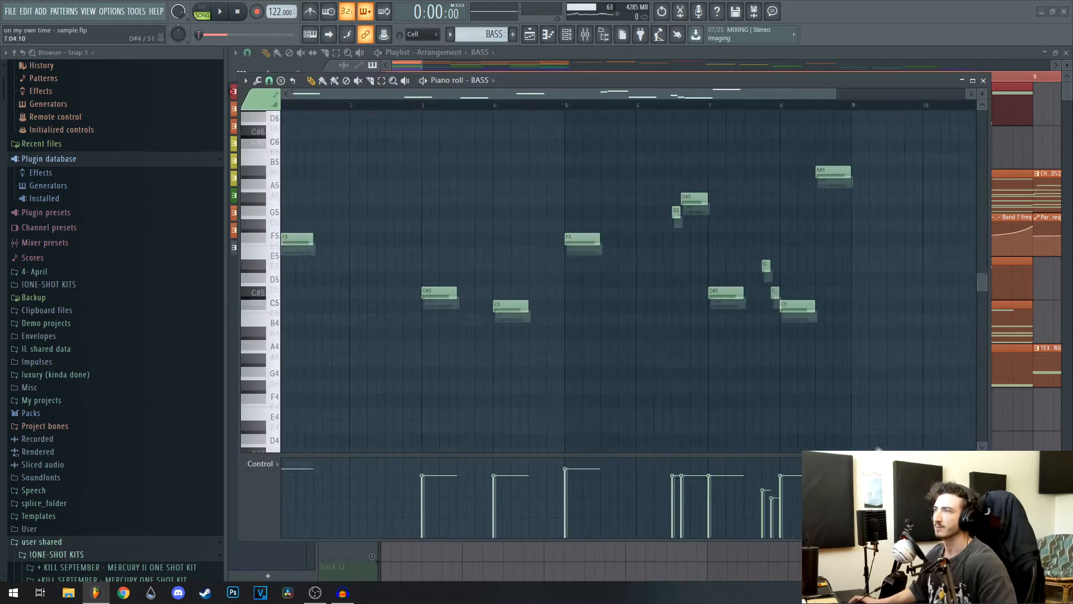
left_click_drag(722, 206, 659, 260)
left_click_drag(766, 275, 780, 315)
left_click_drag(861, 185, 828, 206)
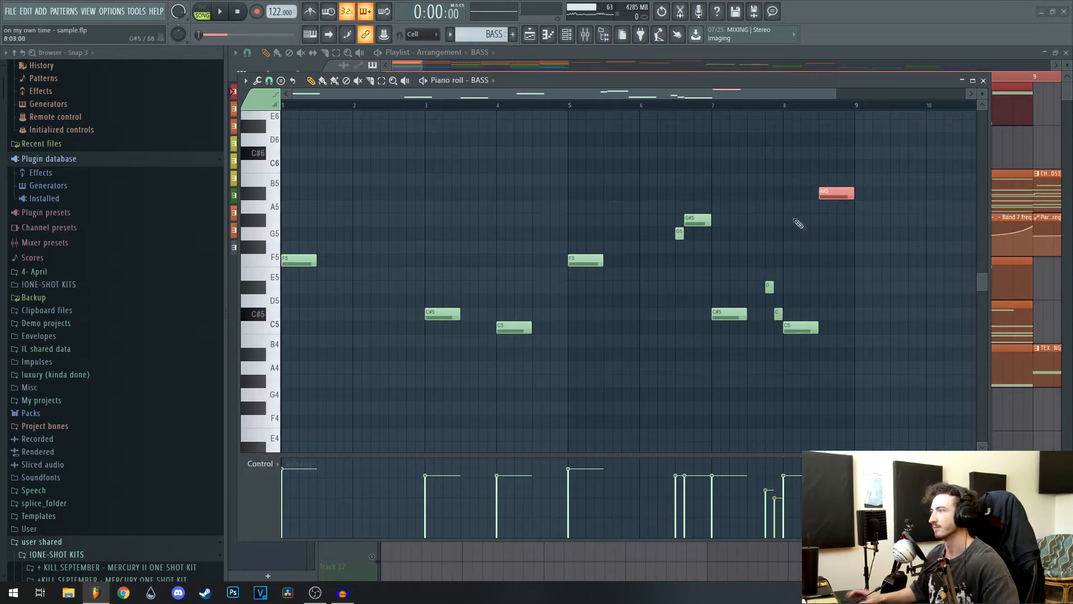
left_click(700, 189, "ctrl")
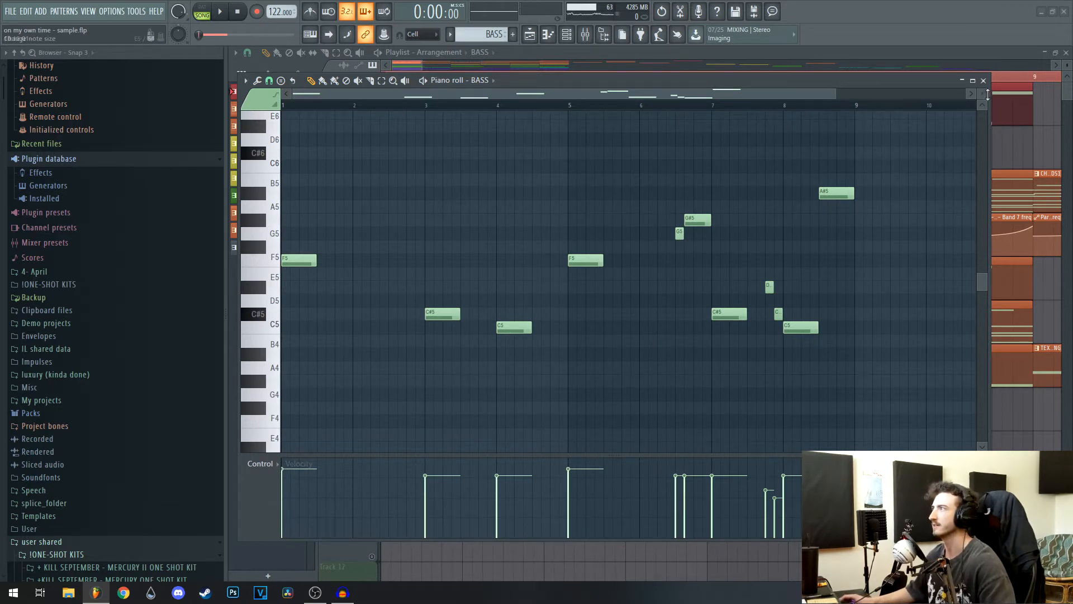
left_click(983, 81)
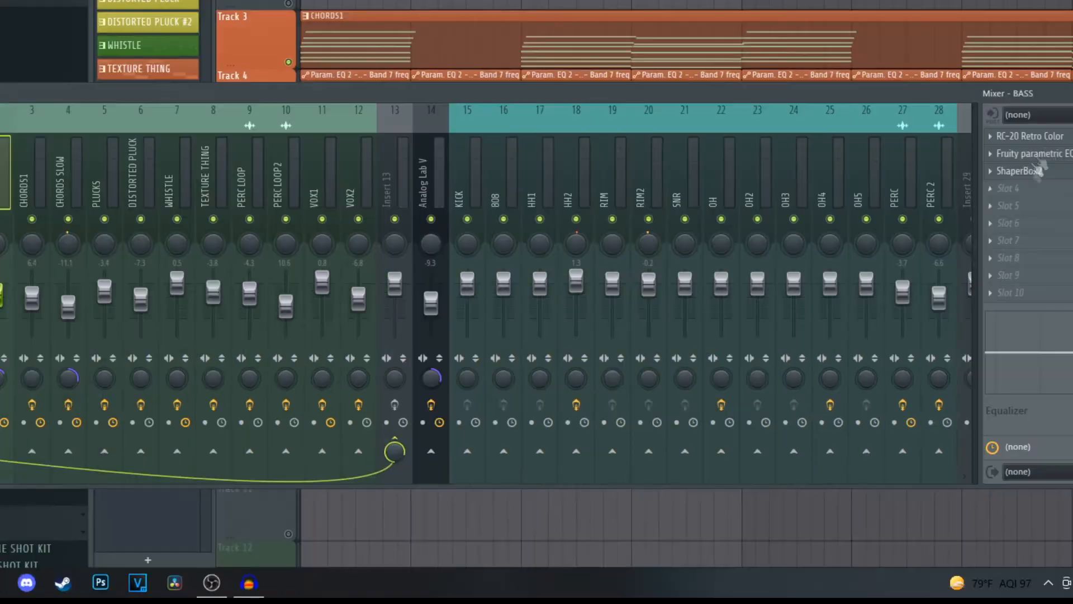
- Inspect RC-20 Retro Color, Fruity parametric EQ 2 and ShaperBox2 on the BASS mixer track, closing each one
left_click(1046, 135)
left_click_drag(854, 112, 844, 527)
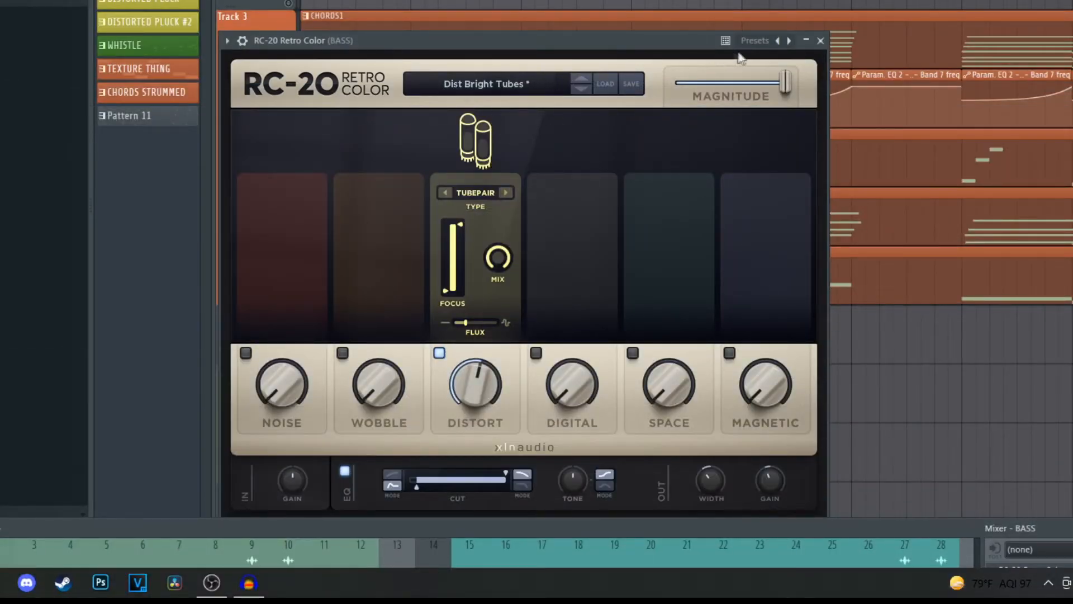
left_click(820, 41)
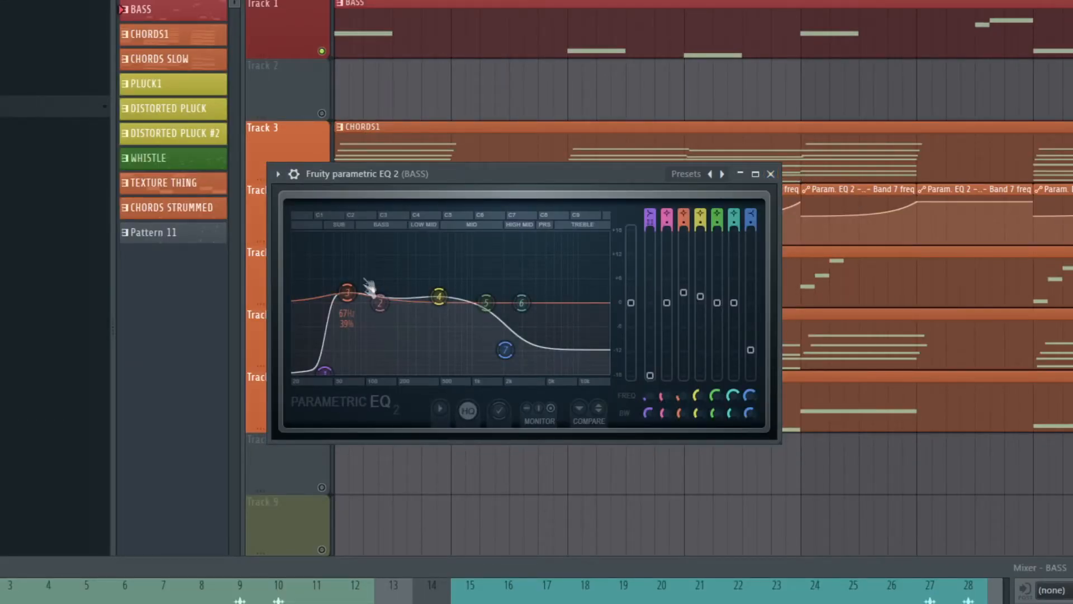
left_click(770, 174)
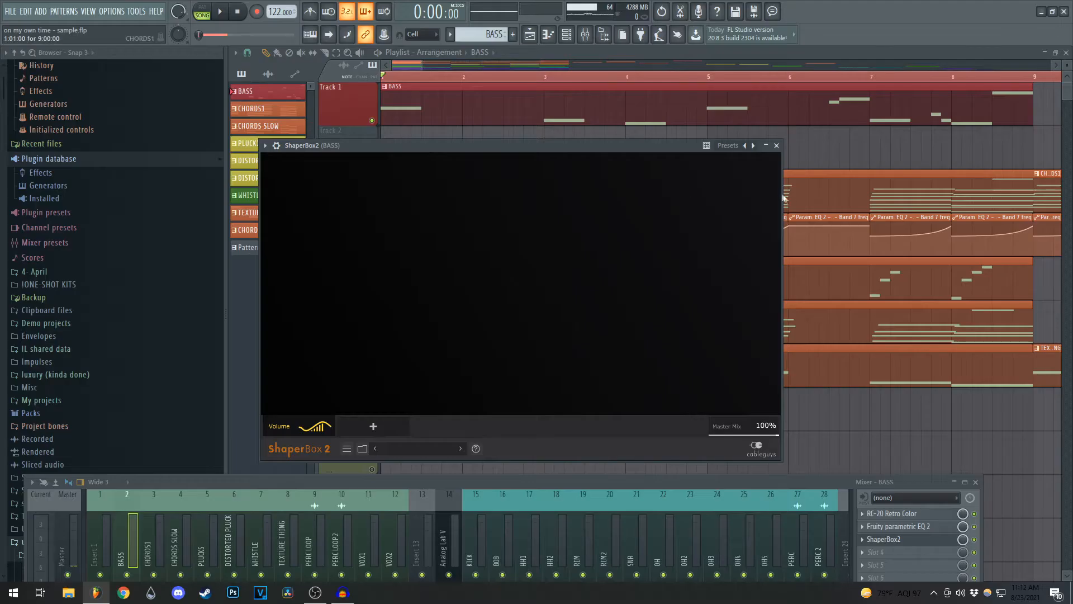
left_click(776, 146)
- Solo the BASS mixer track, play the arrangement with the mixer moved out of the way, and stop playback
left_click_drag(451, 481, 508, 257)
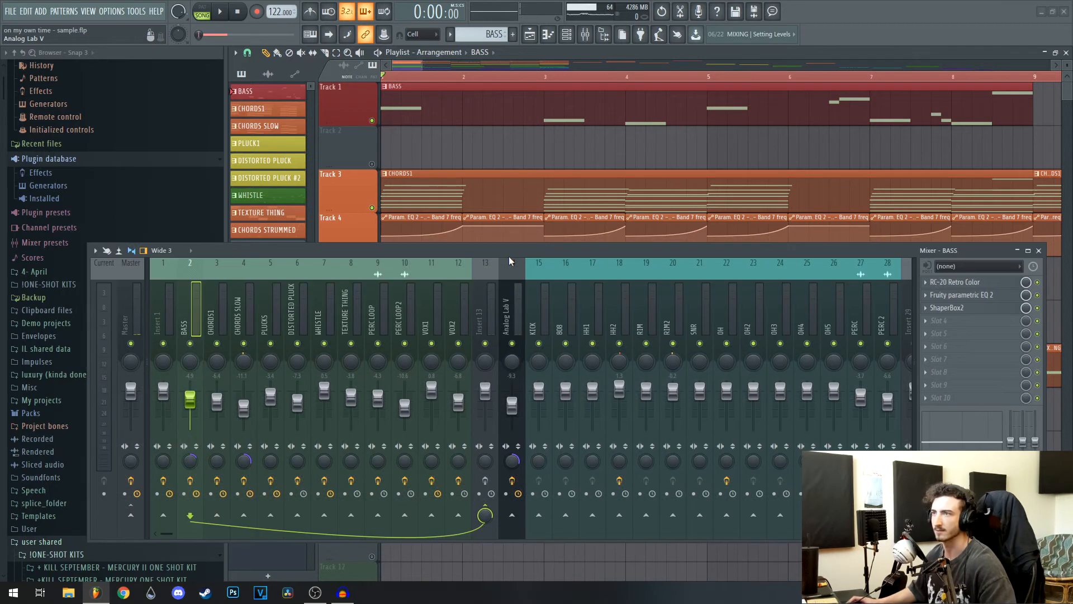
right_click(190, 343)
key("space")
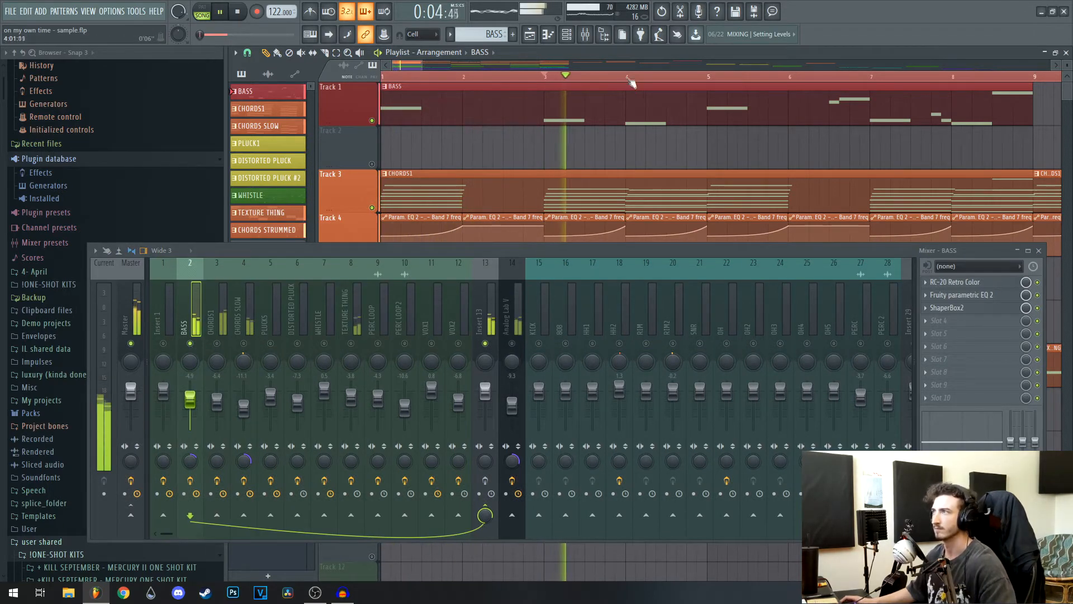
left_click_drag(489, 251, 472, 461)
key("space")
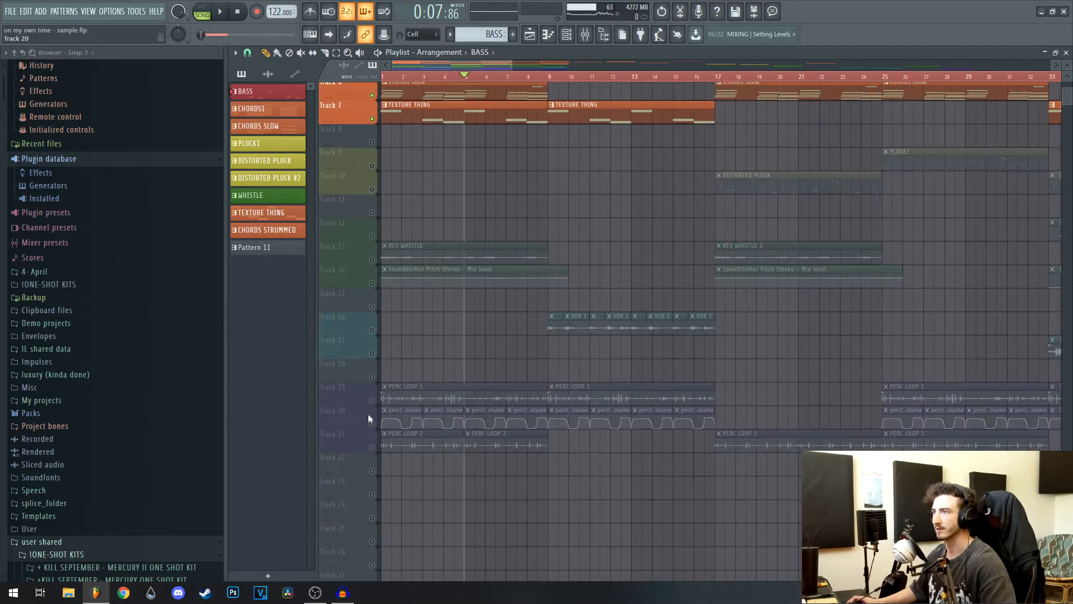
- Unmute playlist tracks 19 and 20, which hold PERC LOOP 1 and its volume automation
left_click(372, 401)
left_click(372, 424)
left_click_drag(609, 362, 447, 400)
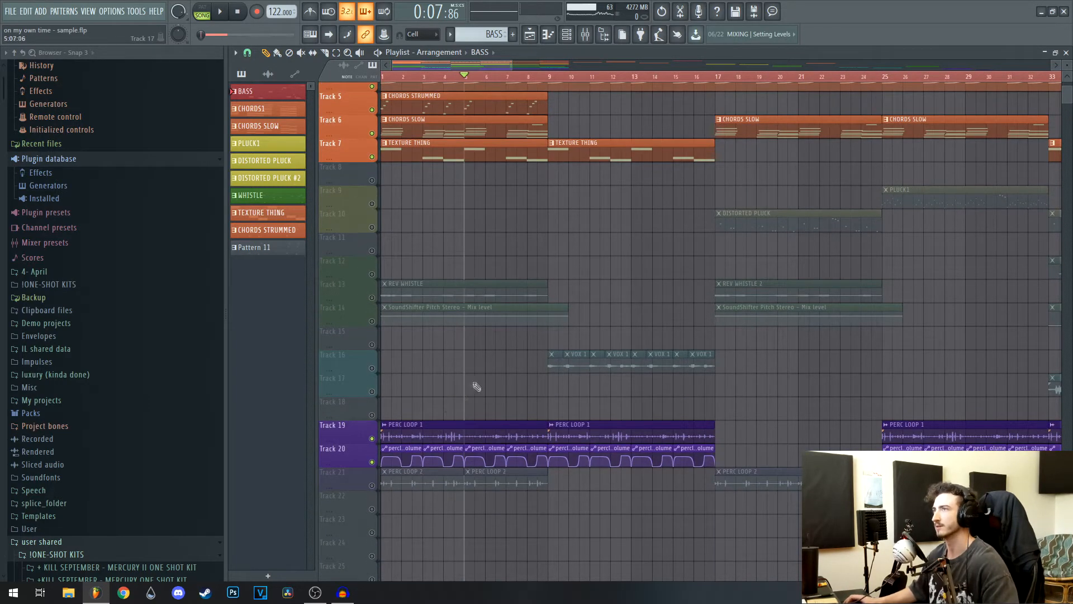
- Isolate playlist tracks 19 and 20 by muting the chord and texture tracks, and open the PERC LOOP 1 clip's sample settings
scroll(477, 385, "up", 3)
right_click(373, 527)
scroll(463, 430, "down", 3)
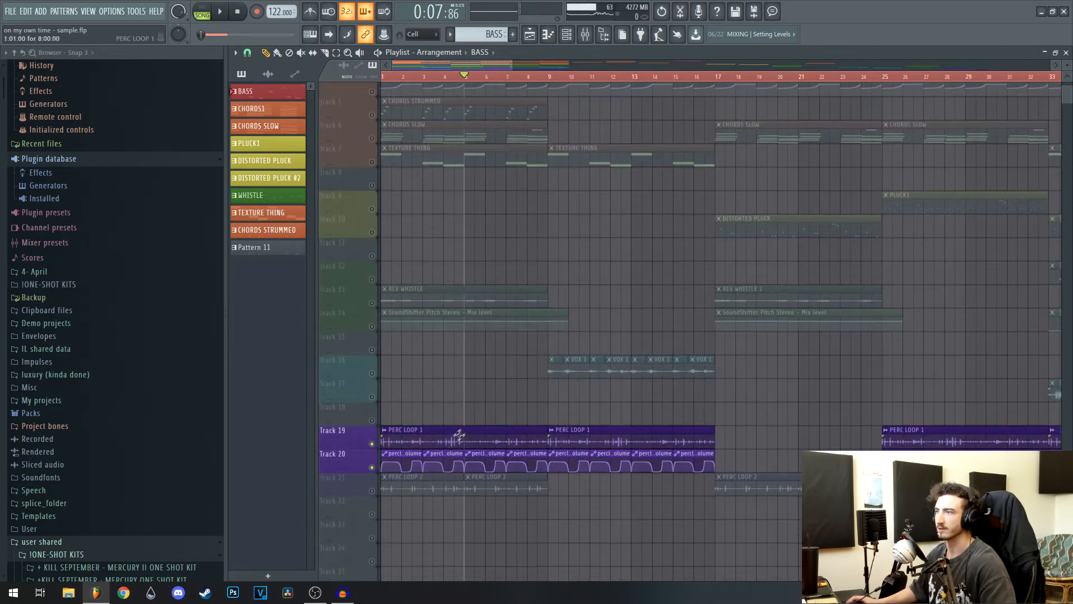
double_click(462, 430)
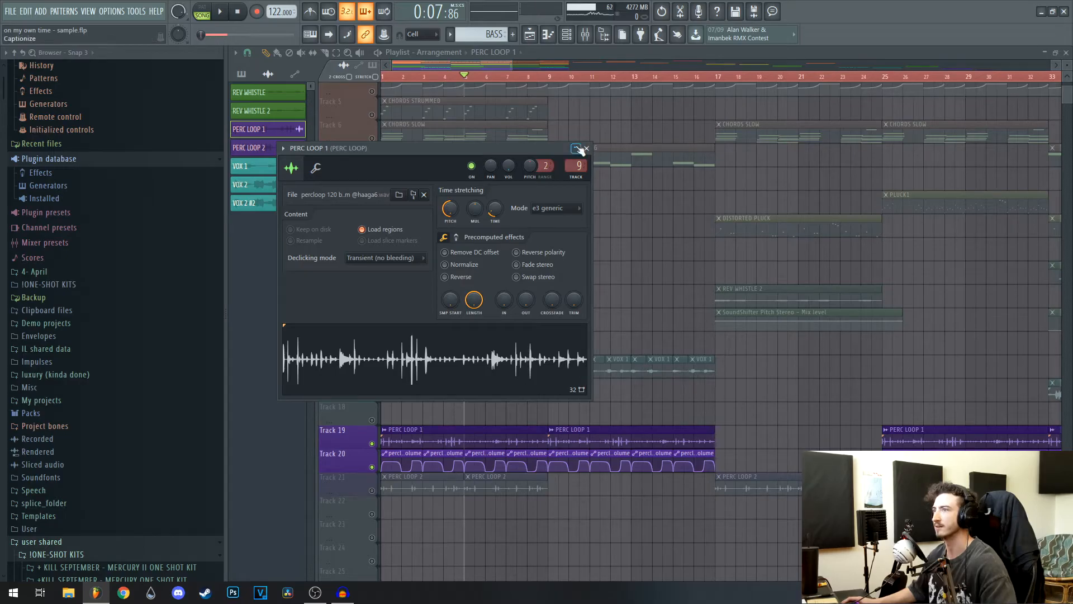
- Inspect FabFilter Pro-Q 3, CLA-3A Stereo and Fruity Stereo Shaper on the PERC LOOP mixer track, closing each one
left_click(976, 244)
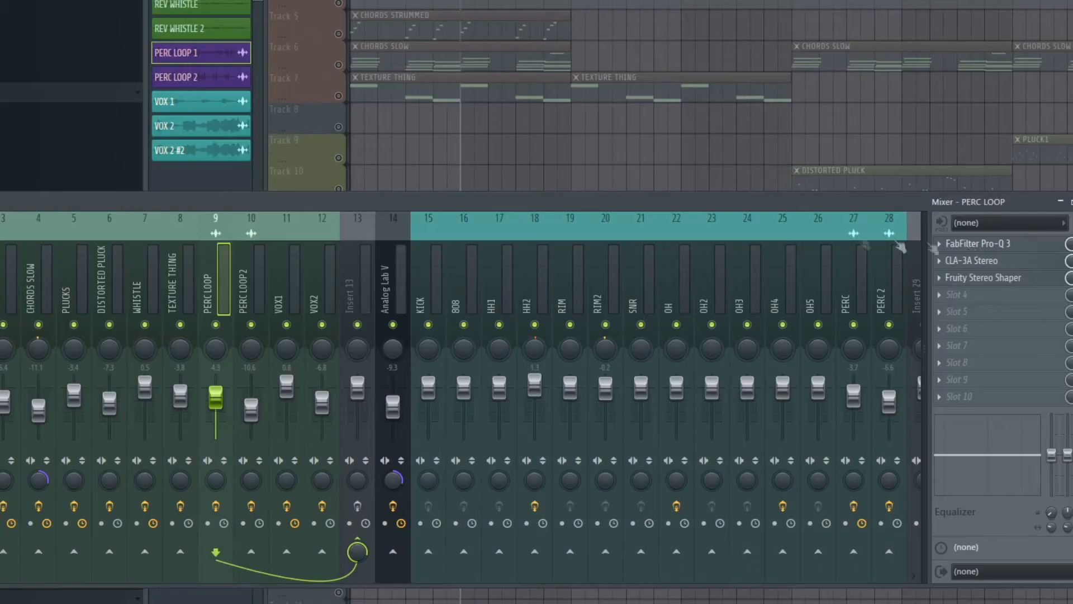
left_click_drag(760, 204, 750, 438)
left_click(855, 58)
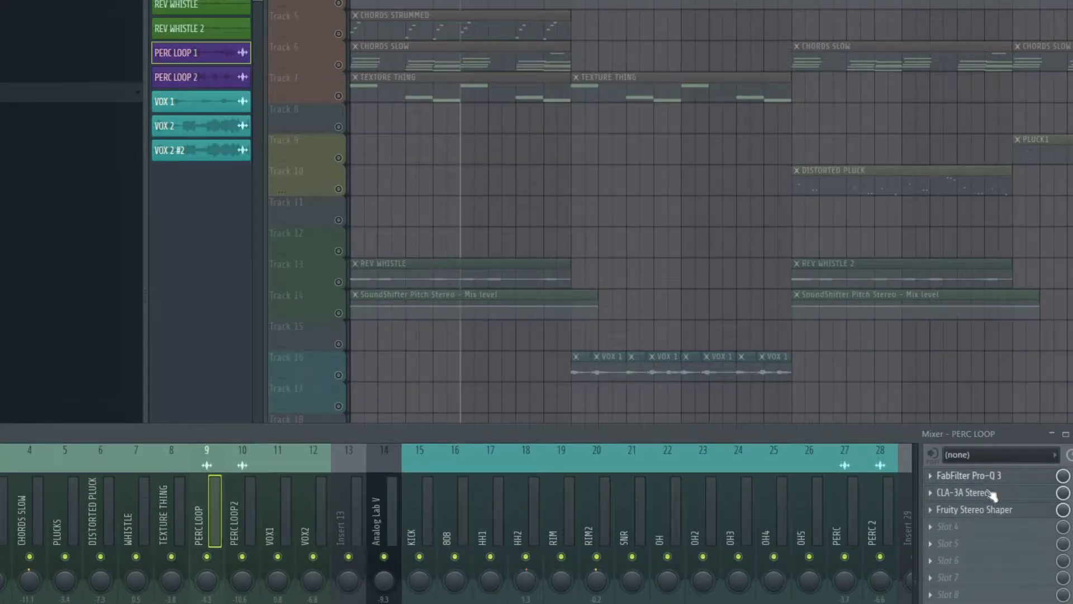
left_click(978, 493)
left_click(602, 75)
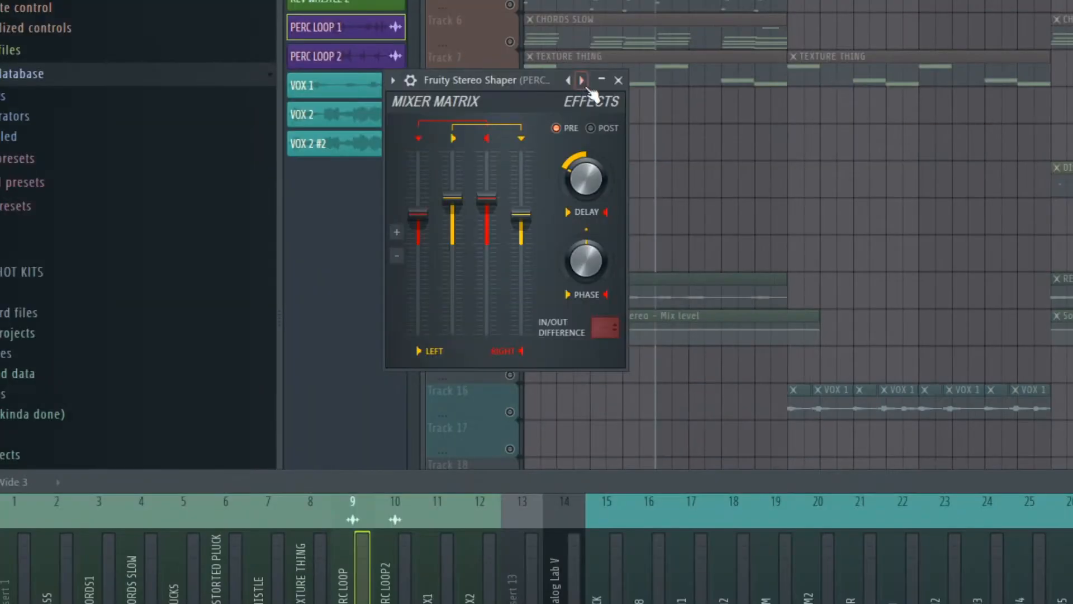
right_click(584, 82)
left_click(521, 82)
left_click(618, 80)
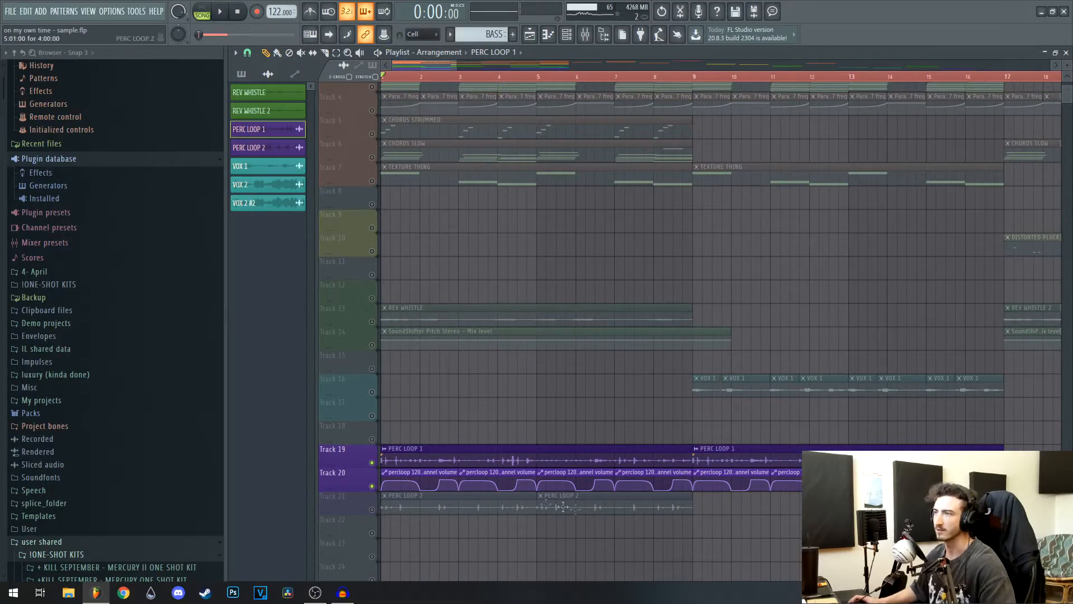
- Look over the channel rack, close it, and magnify the playlist around the opening bars
key("F6")
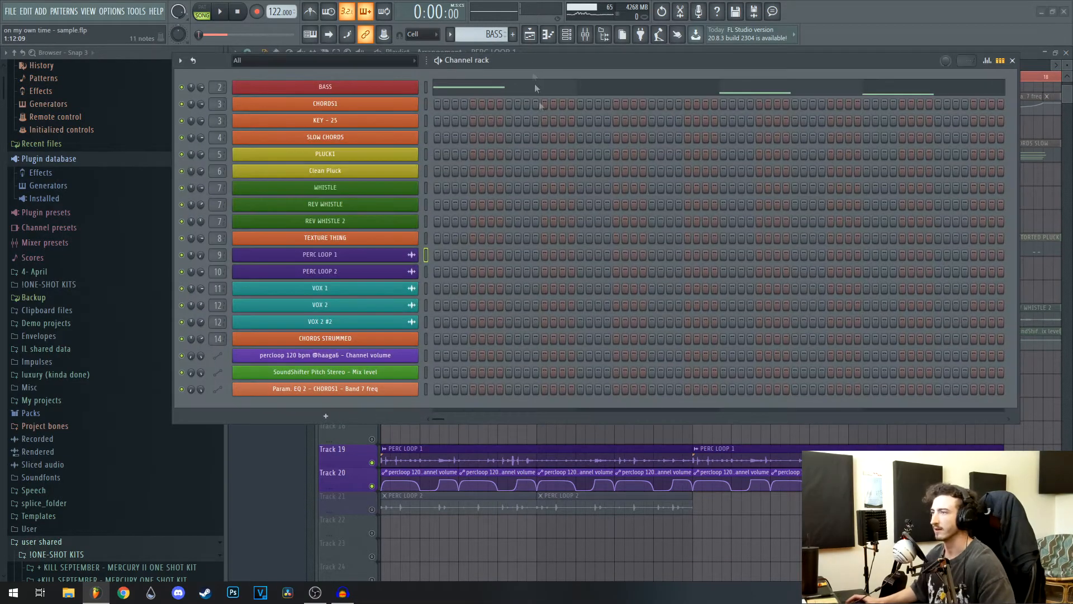
key("F6")
scroll(452, 434, "up", 3)
scroll(447, 392, "down", 1)
scroll(792, 528, "up", 1)
scroll(570, 371, "up", 1)
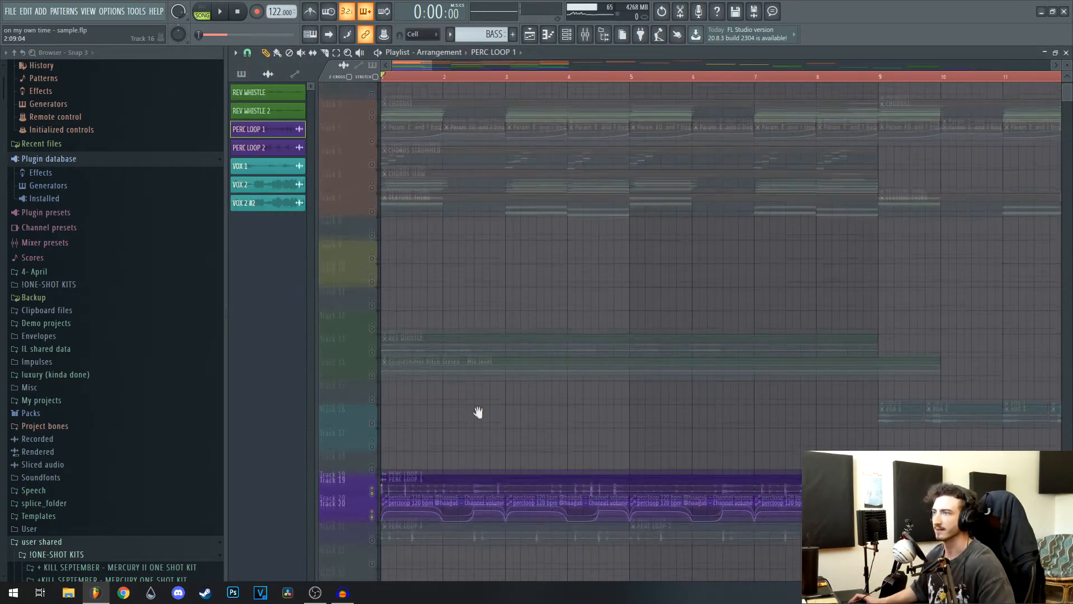
- Unmute playlist tracks 3, 4 and 1, and play them together with PERC LOOP 1 before stopping playback
left_click(372, 123)
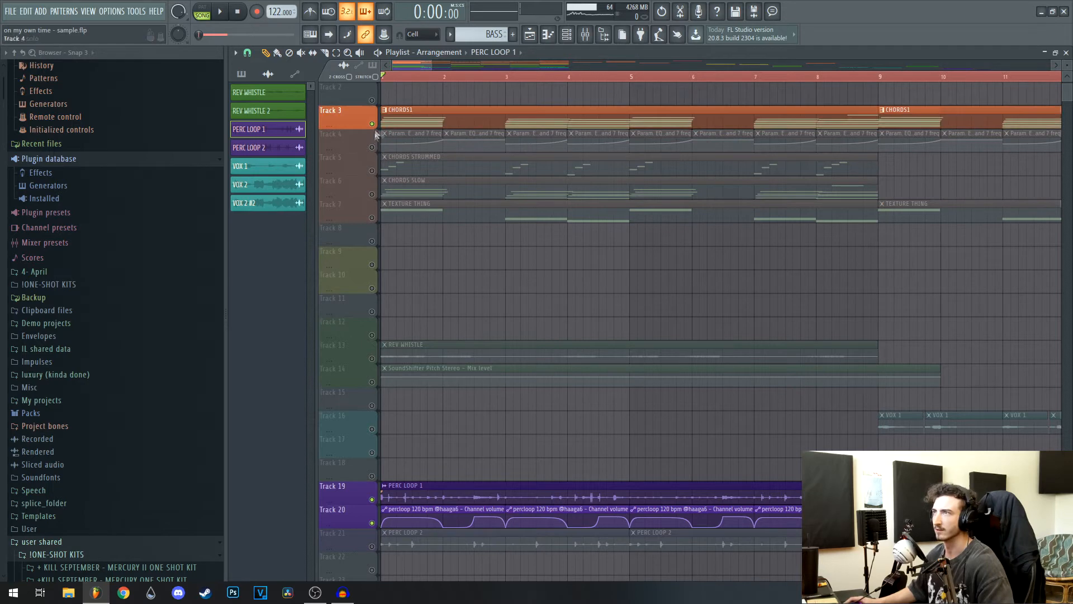
left_click(372, 147)
scroll(372, 144, "up", 1)
left_click(371, 100)
scroll(504, 281, "down", 1)
scroll(504, 281, "up", 1)
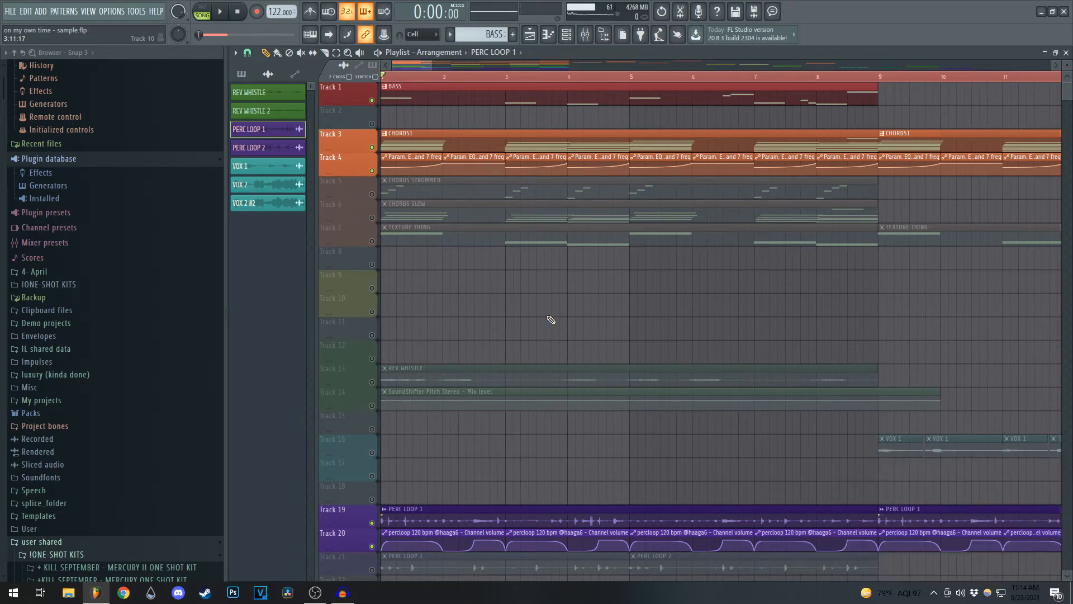
key("space")
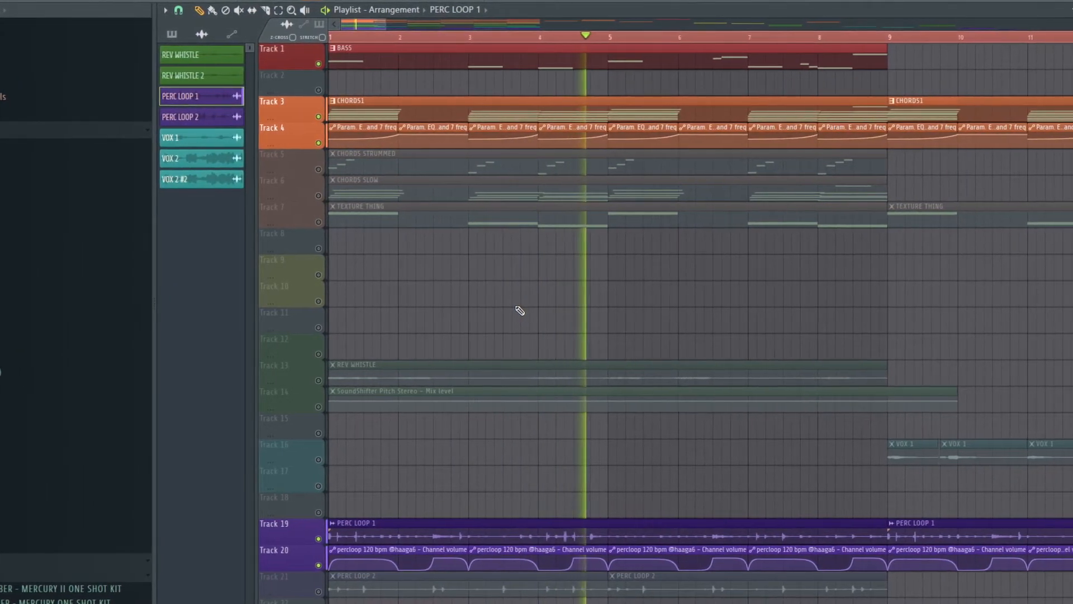
key("space")
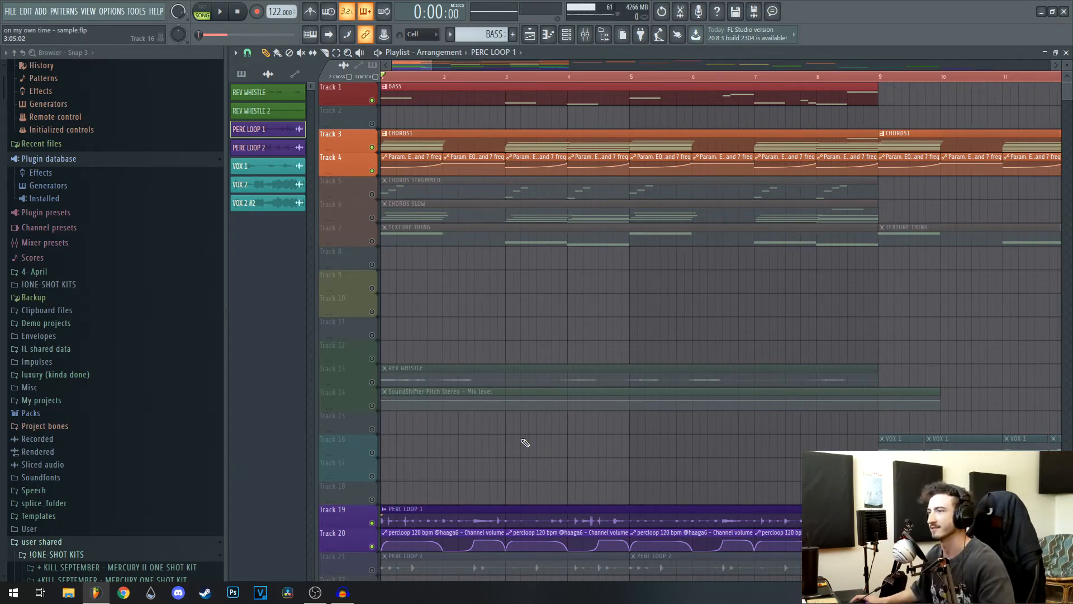
- Unmute playlist track 21, and view the PERC LOOP 2 clip's sample settings before closing them
scroll(525, 435, "down", 3)
left_click(371, 505)
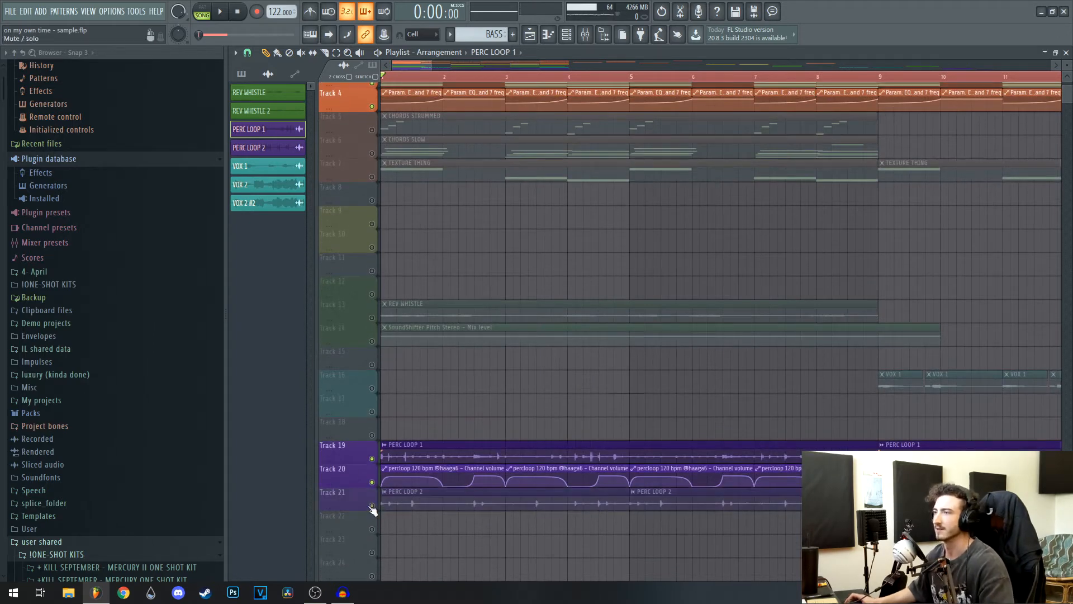
double_click(418, 499)
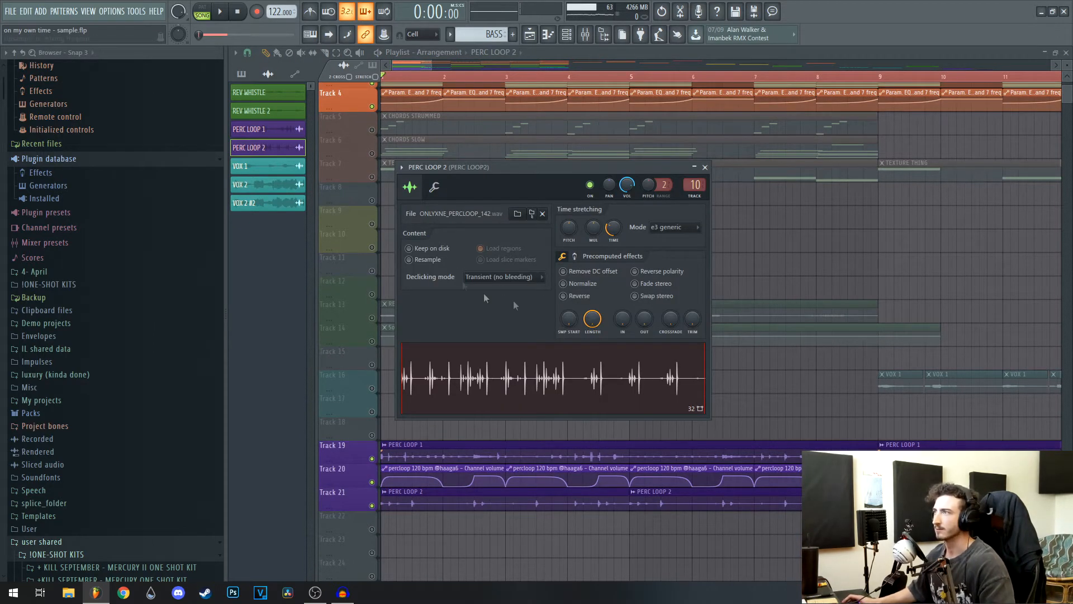
left_click(705, 167)
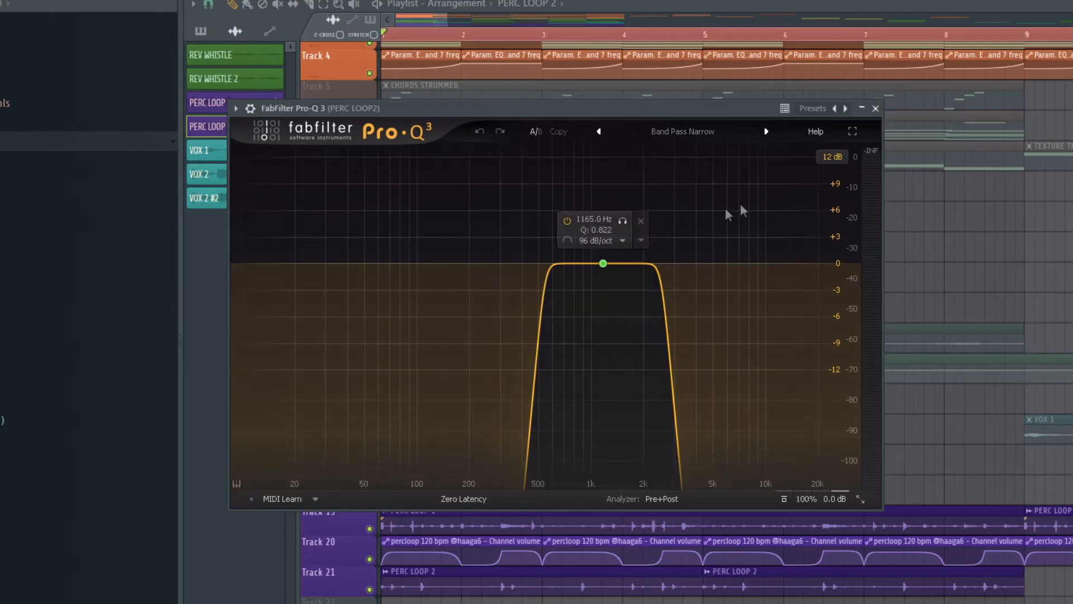
- Inspect and close FabFilter Pro-Q 3 and CLA-3A Stereo on the PERC LOOP2 mixer track, and play the arrangement
left_click(868, 109)
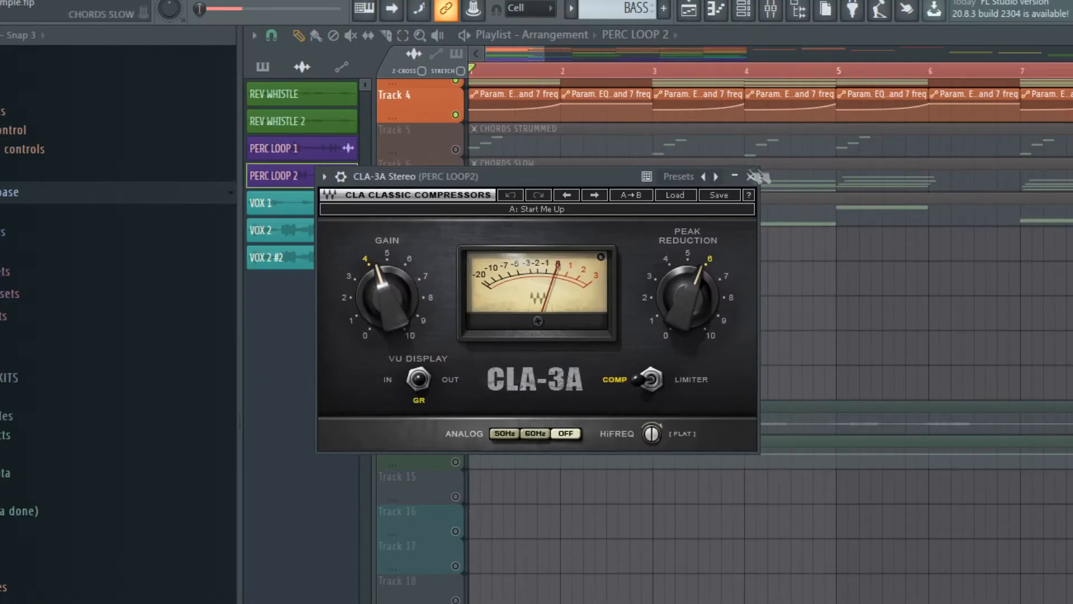
left_click(750, 178)
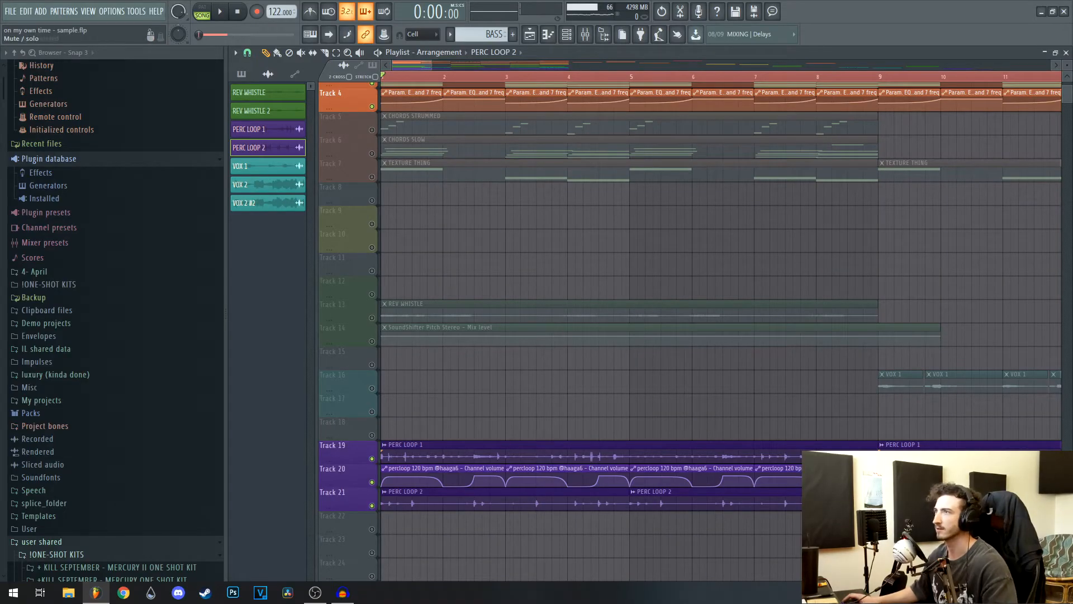
key("space")
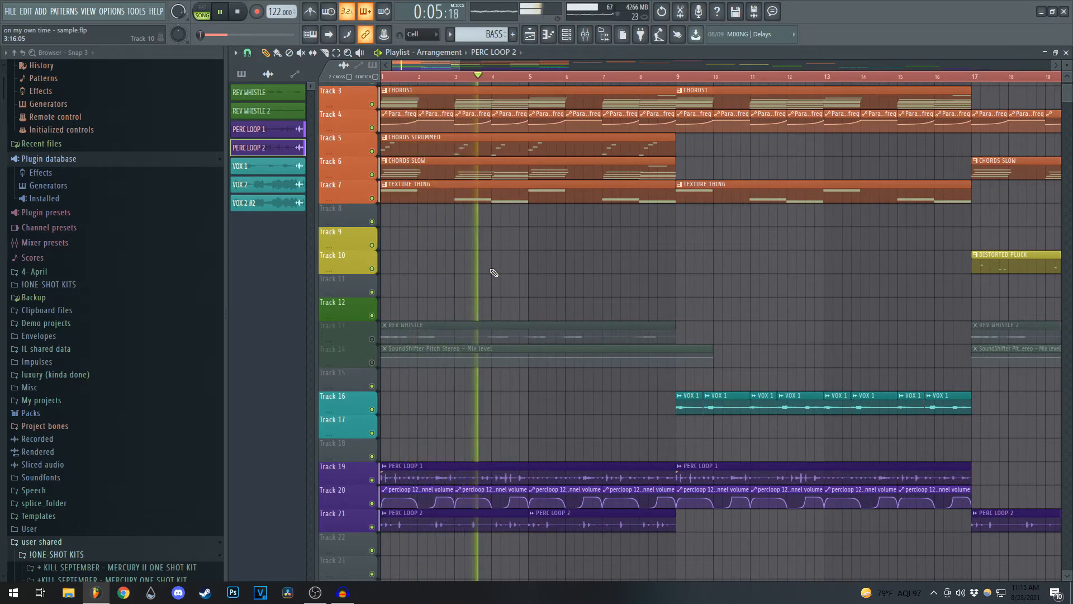
scroll(506, 294, "up", 1)
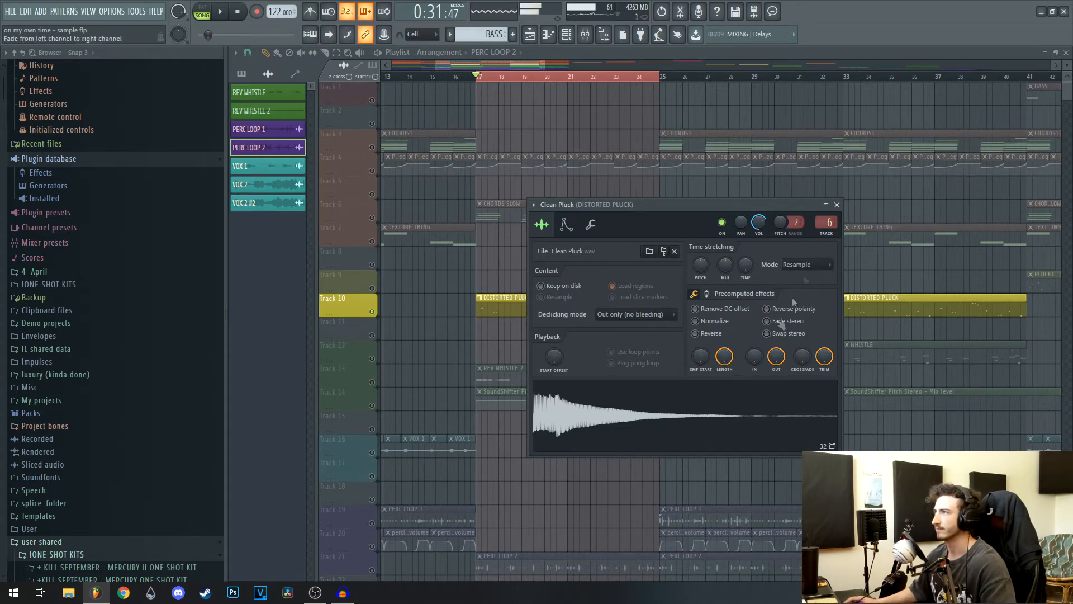
- Close the Clean Pluck sample settings, and inspect CamelCrusher on the DISTORTED PLUCK mixer track with the mixer moved out of the way
left_click(836, 205)
key("F9")
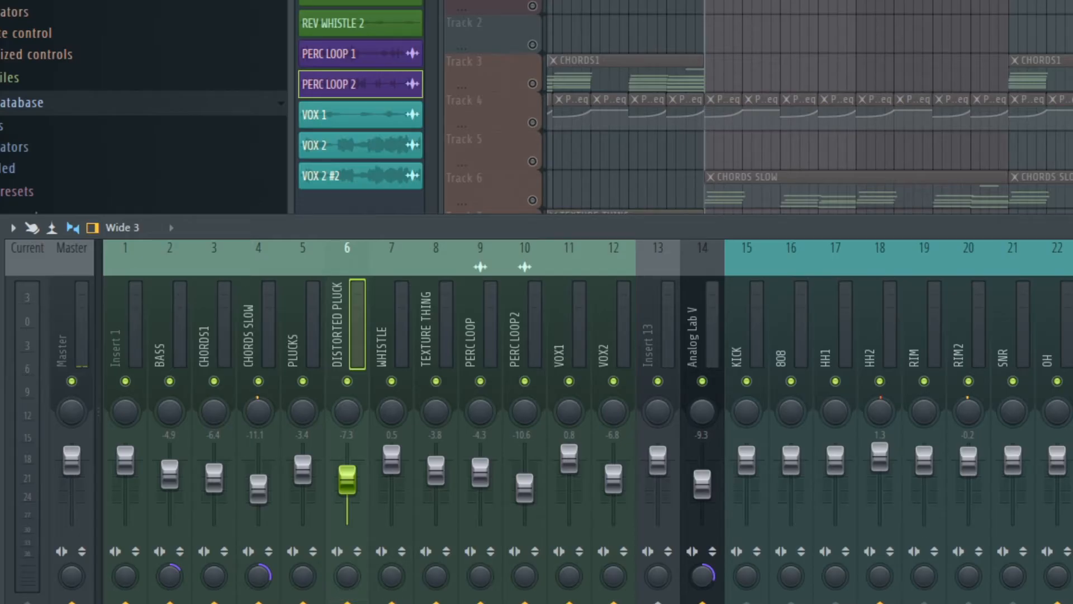
left_click(1070, 313)
left_click_drag(1065, 227, 1036, 416)
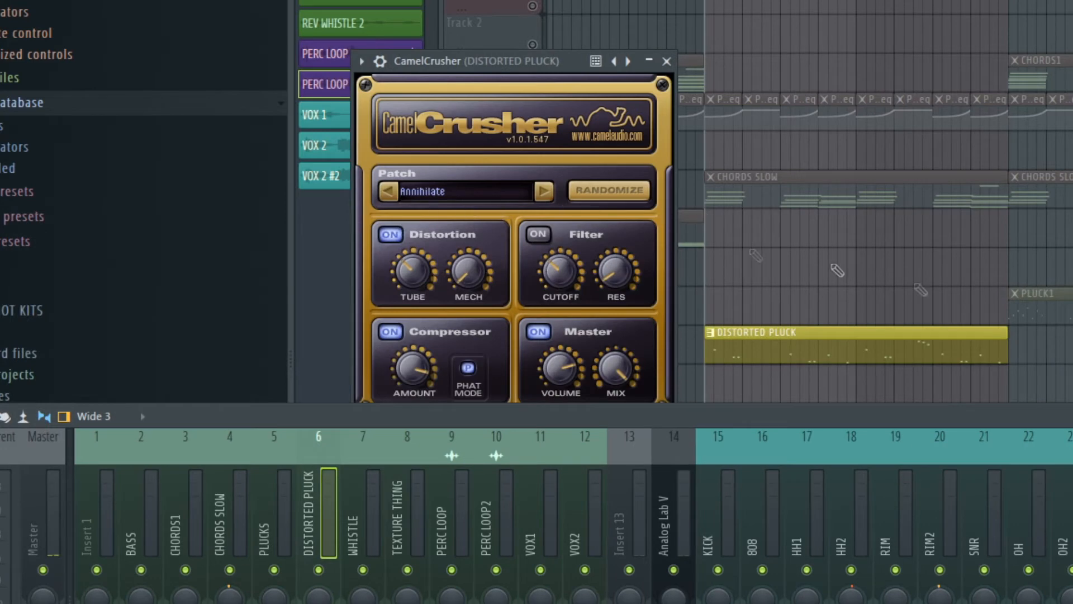
left_click(666, 61)
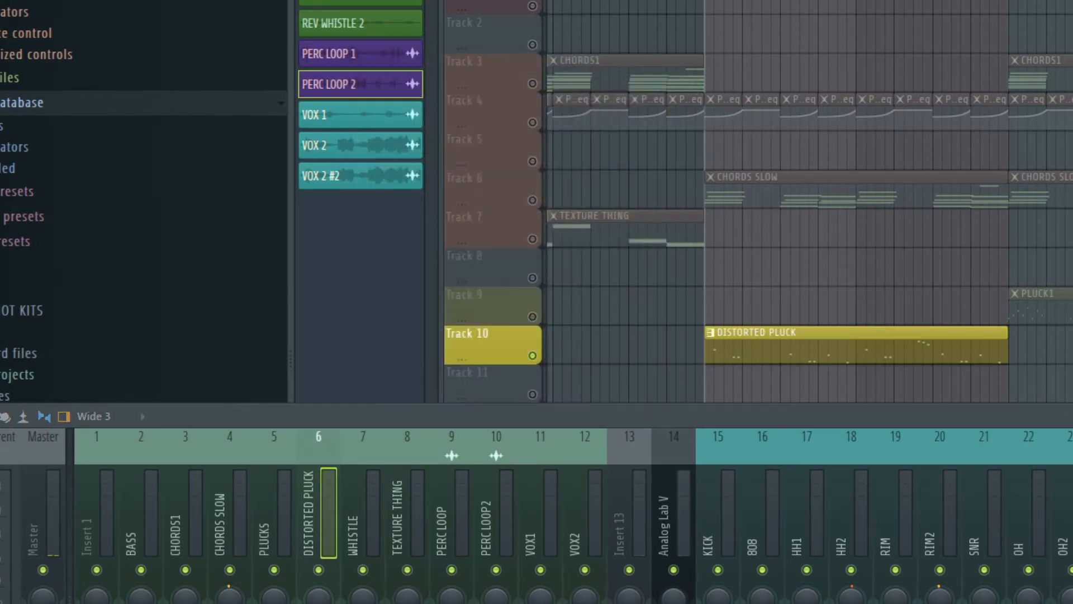
- Inspect the Comeback Kid delay and Fruity parametric EQ 2 on the DISTORTED PLUCK mixer track, closing each one
left_click(942, 505)
left_click_drag(589, 228, 523, 82)
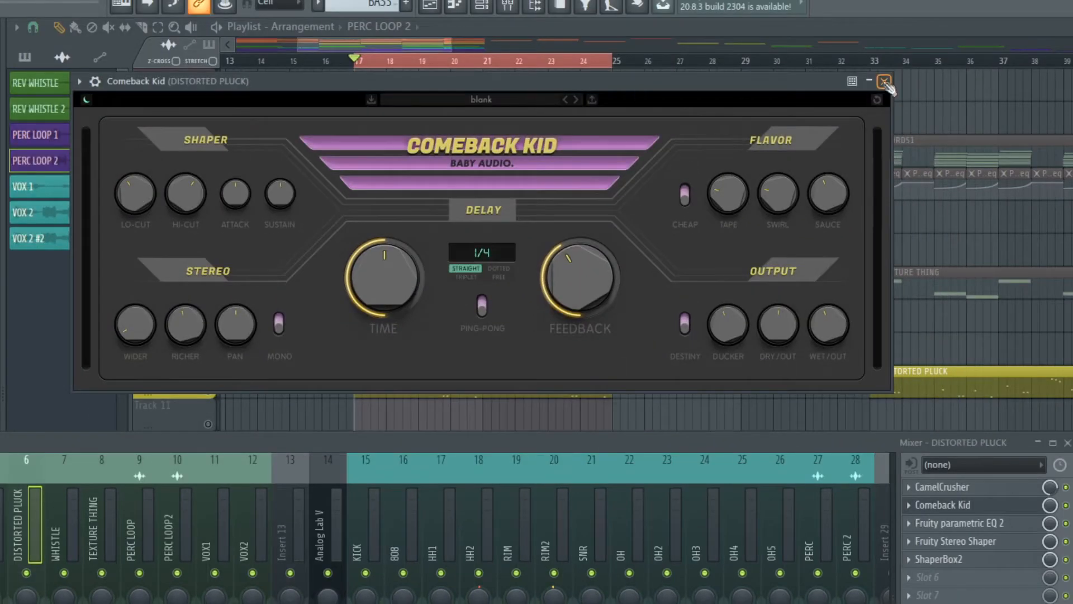
left_click(884, 82)
left_click(959, 522)
left_click(781, 134)
- Inspect Fruity Stereo Shaper and ShaperBox2 on the DISTORTED PLUCK mixer track, closing each one
left_click(1053, 565)
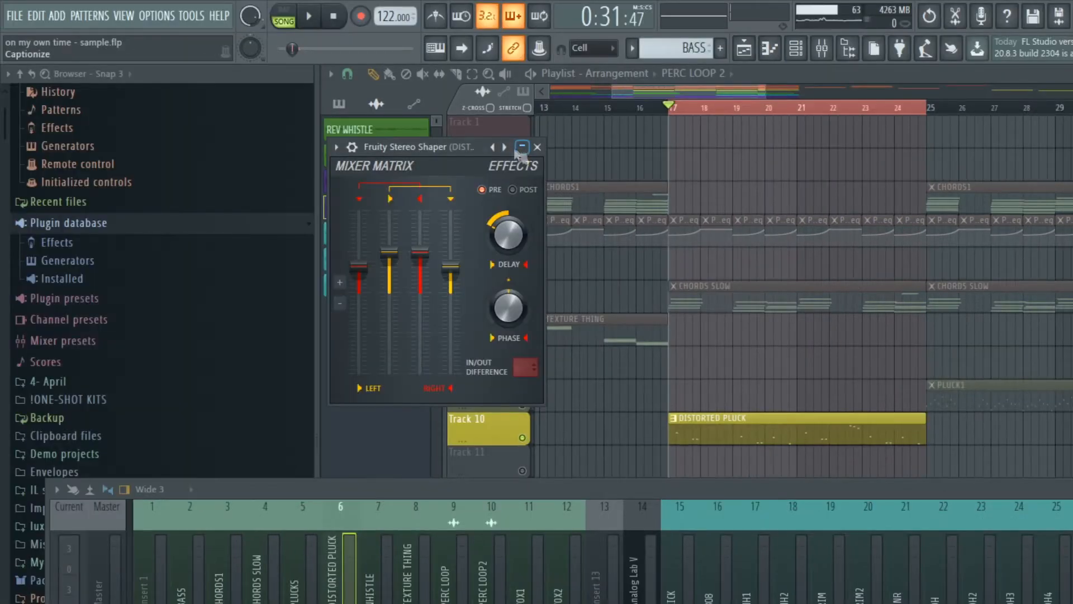
left_click(331, 132)
left_click(461, 180)
left_click(538, 147)
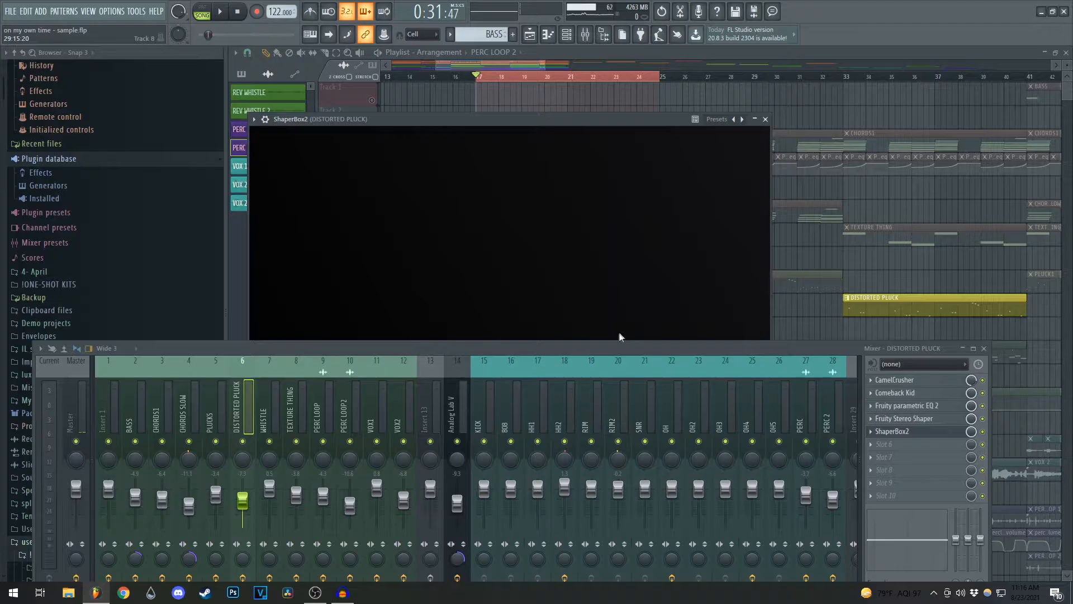
left_click_drag(619, 345, 614, 489)
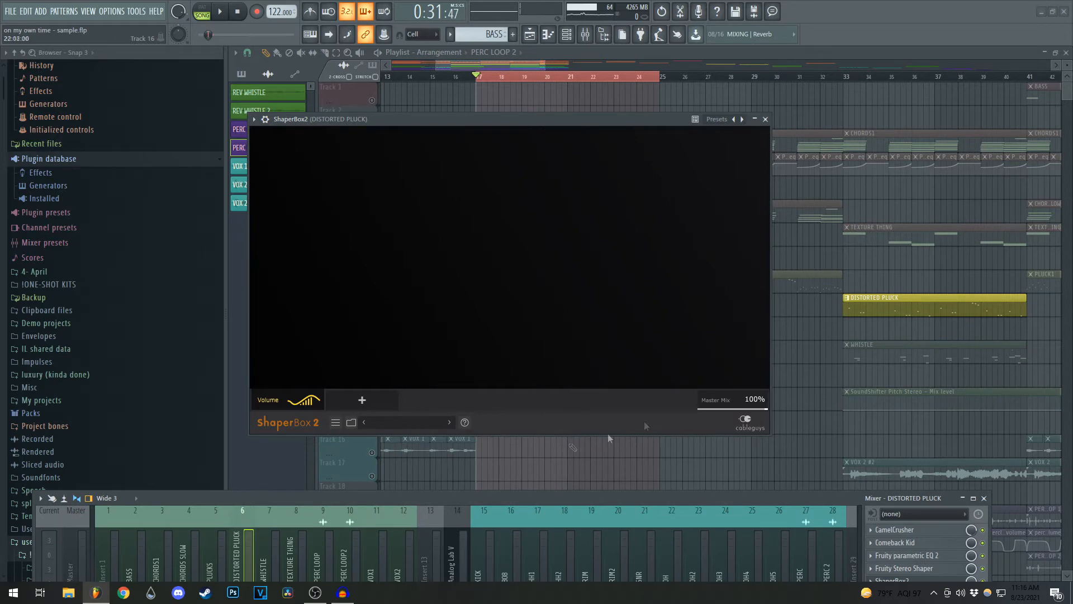
left_click(765, 119)
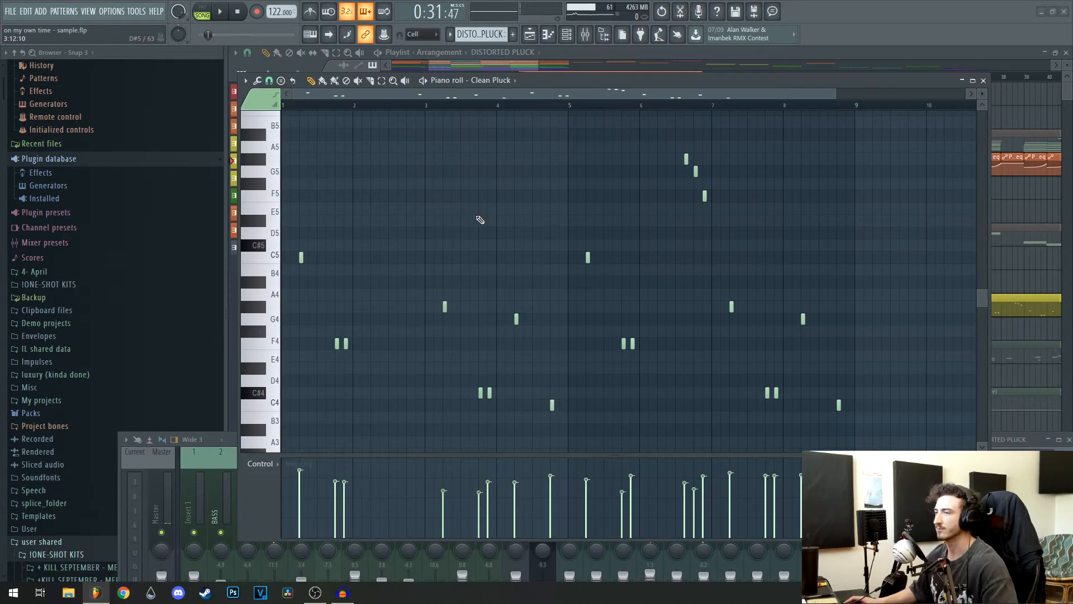
- Reposition the piano roll showing the DISTORTED PLUCK pattern's notes, and play the selected section
left_click_drag(635, 83, 647, 114)
key("space")
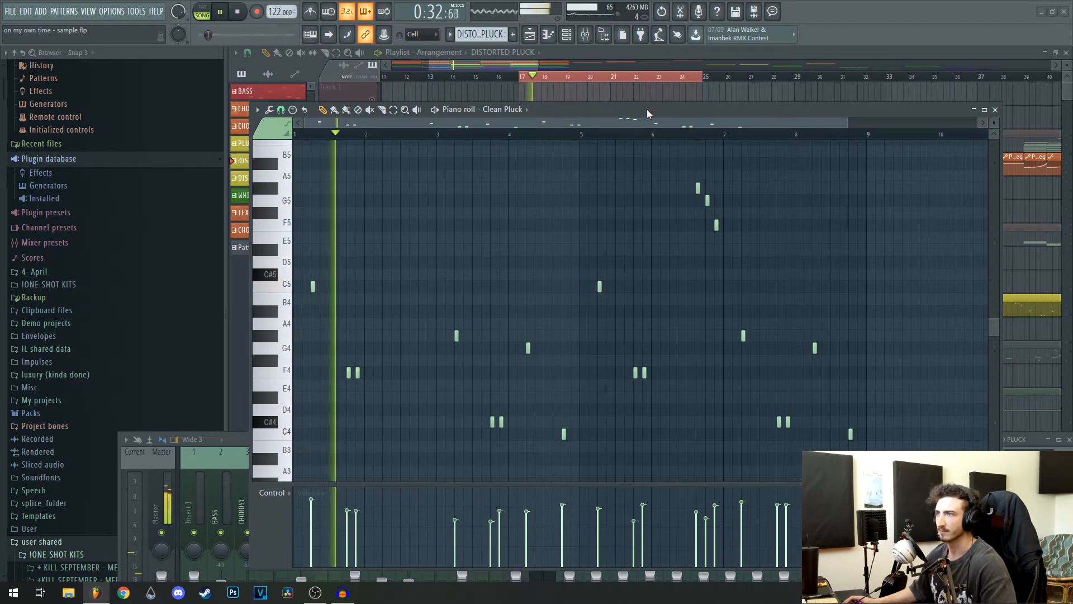
left_click_drag(647, 113, 650, 104)
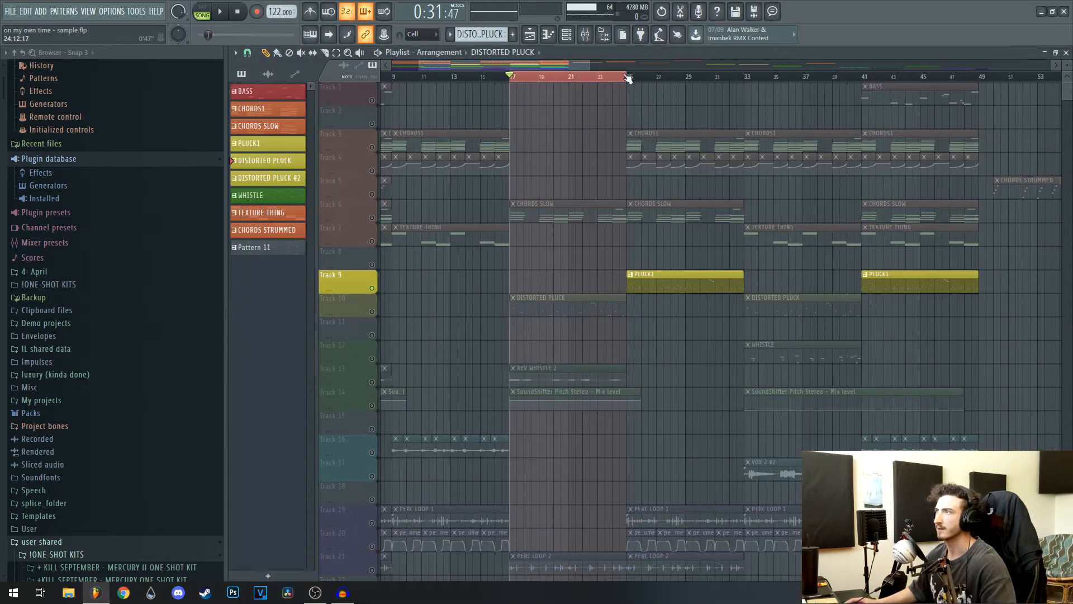
- Extend the playlist time selection to bar 33 over the first PLUCK1 clip, and view its Analog Lab V preset before closing the plugin
left_click_drag(628, 79, 744, 79)
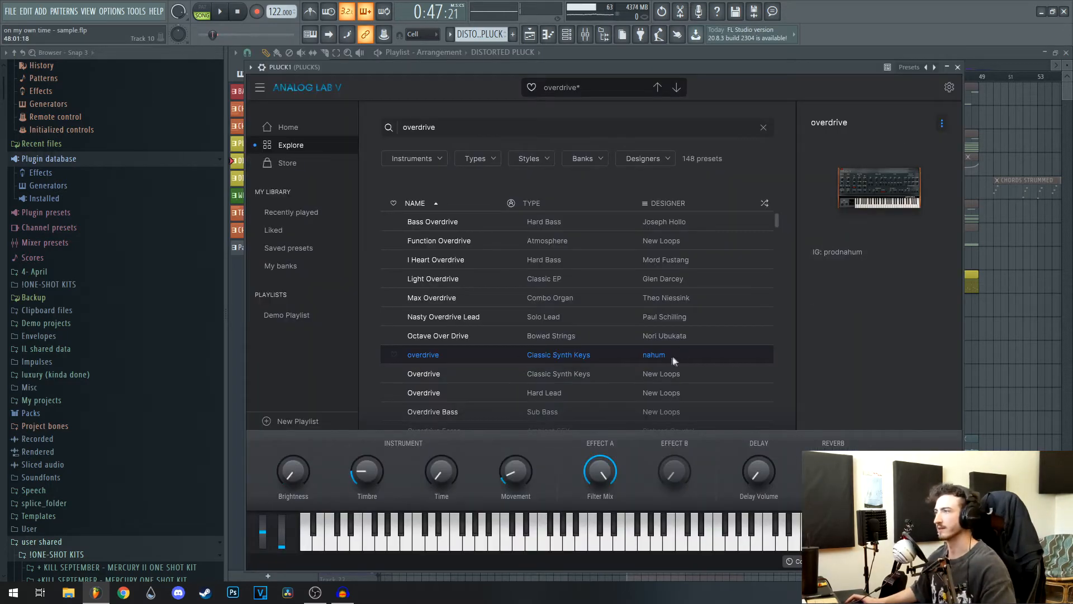
left_click(957, 67)
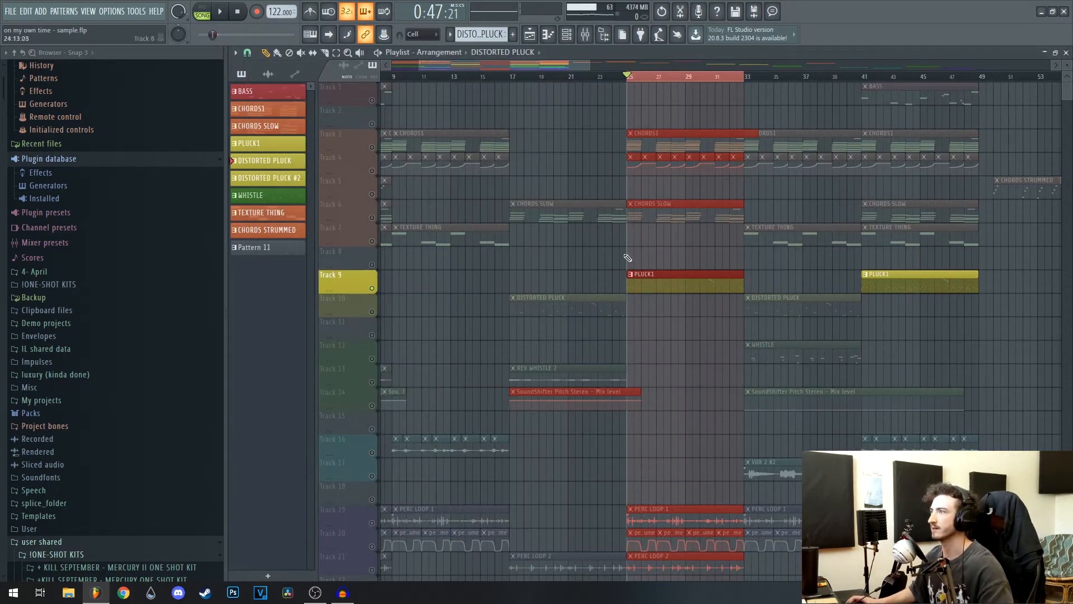
- Look through the PLUCK1 pattern's notes in the piano roll, close it, and listen to the selected PLUCK1 section
double_click(670, 276)
left_click_drag(738, 373, 790, 373)
scroll(325, 359, "up", 2)
left_click_drag(385, 388, 635, 399)
scroll(376, 400, "up", 2)
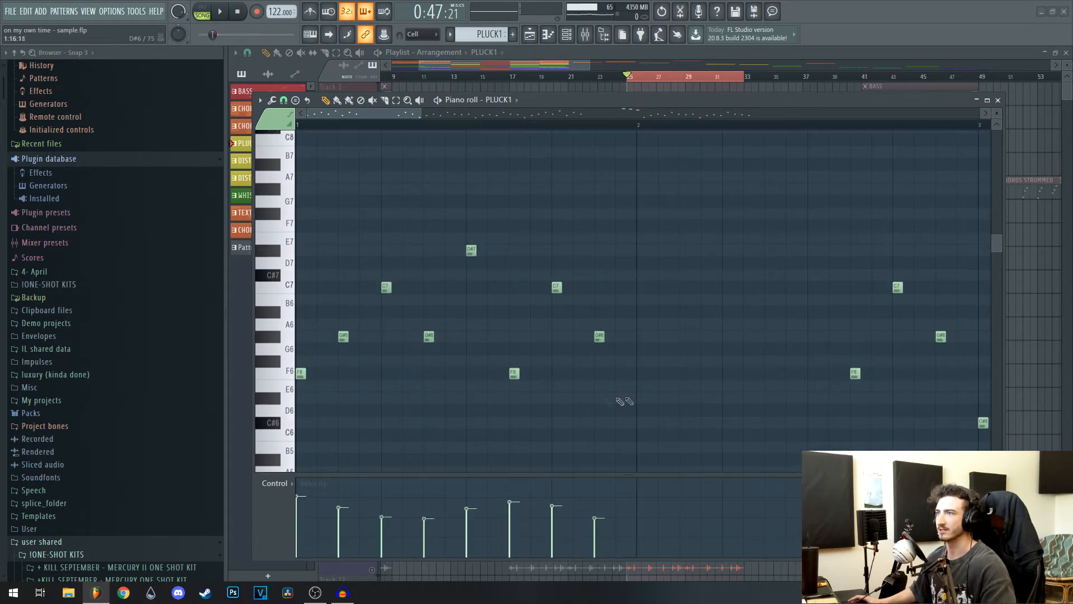
key("F7")
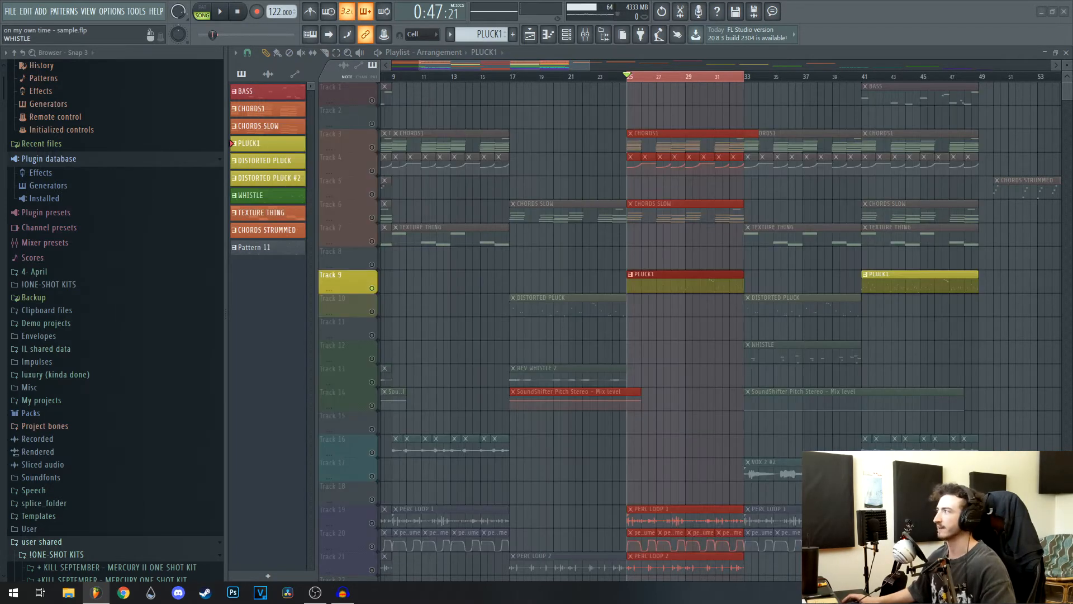
key("space")
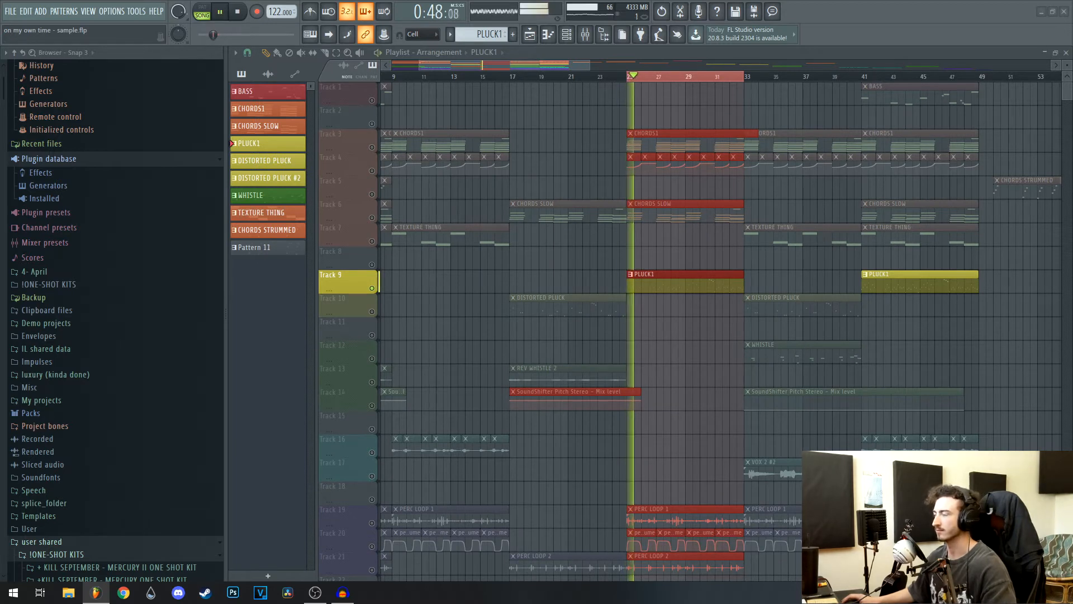
key("space")
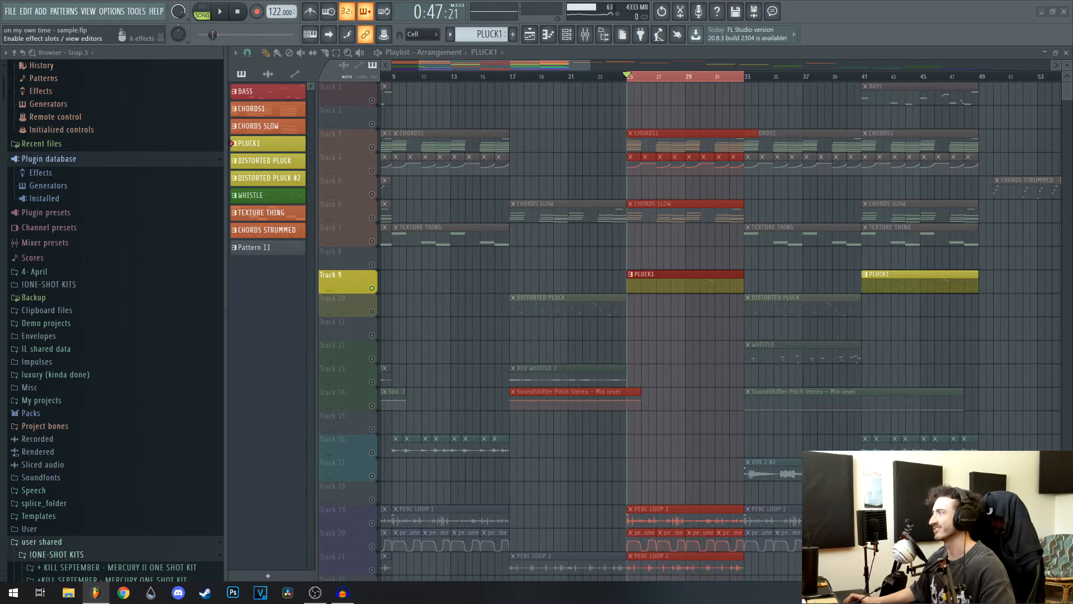
- Inspect ShaperBox2 and TAL Reverb II on the PLUCKS mixer track, closing each one, and play the selected section
key("F9")
left_click(958, 424)
left_click(650, 162)
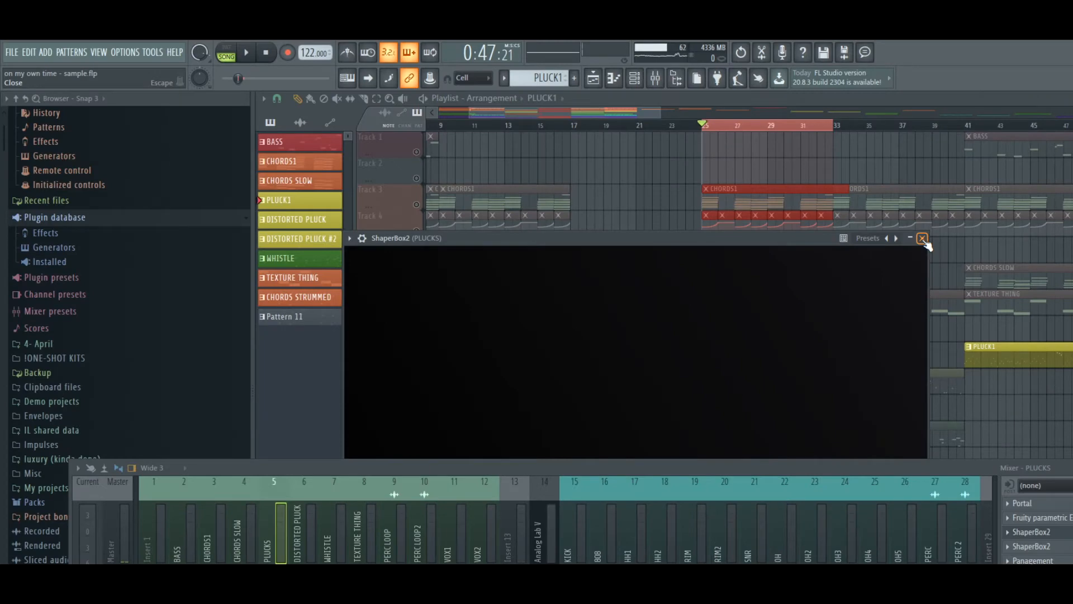
left_click(922, 239)
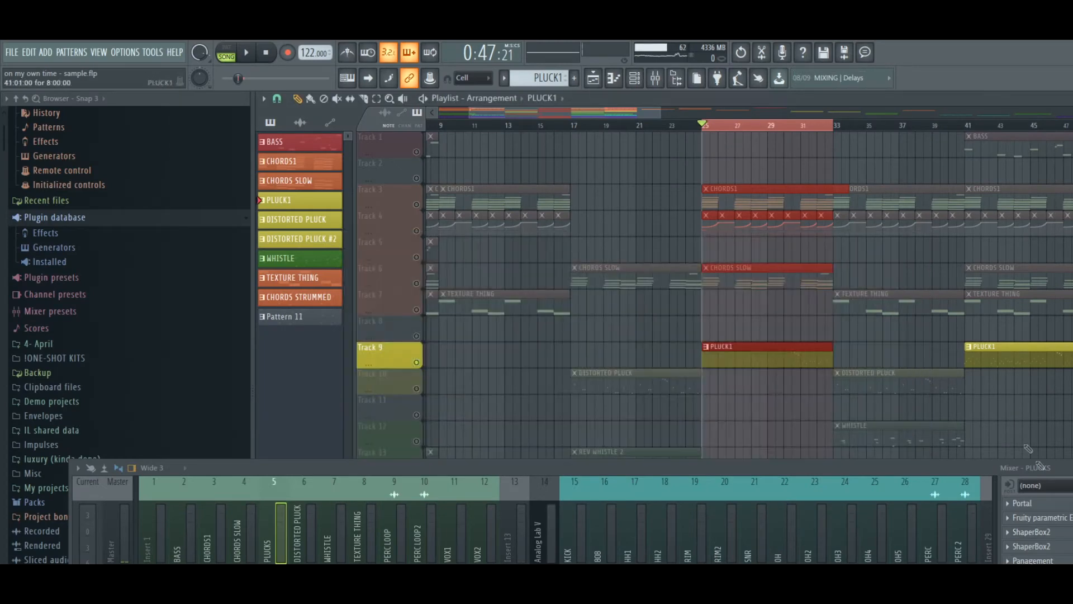
left_click(1034, 559)
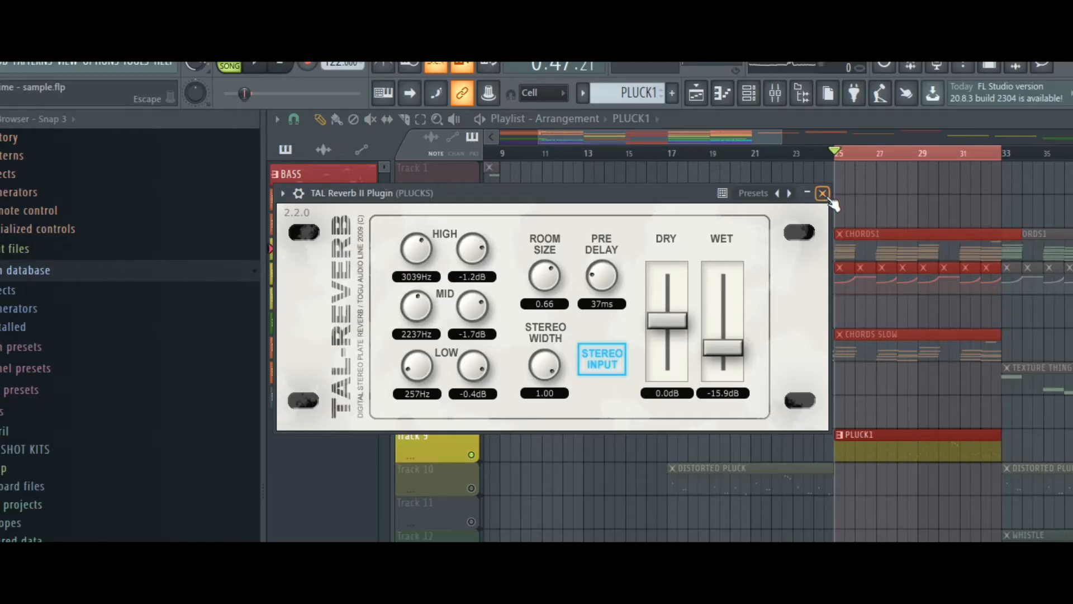
left_click(824, 194)
left_click_drag(546, 272, 555, 260)
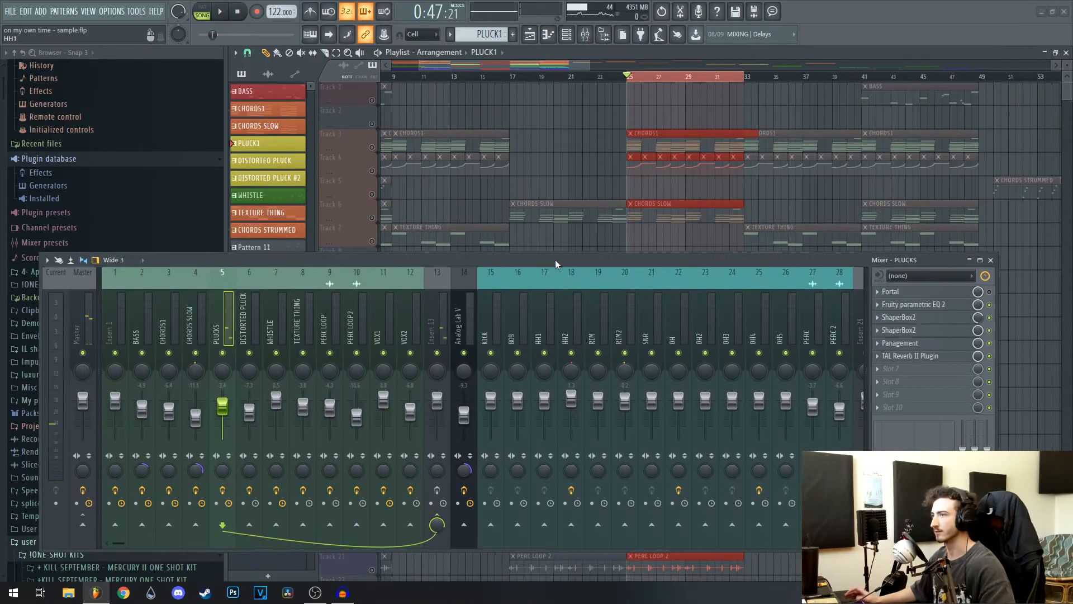
key("space")
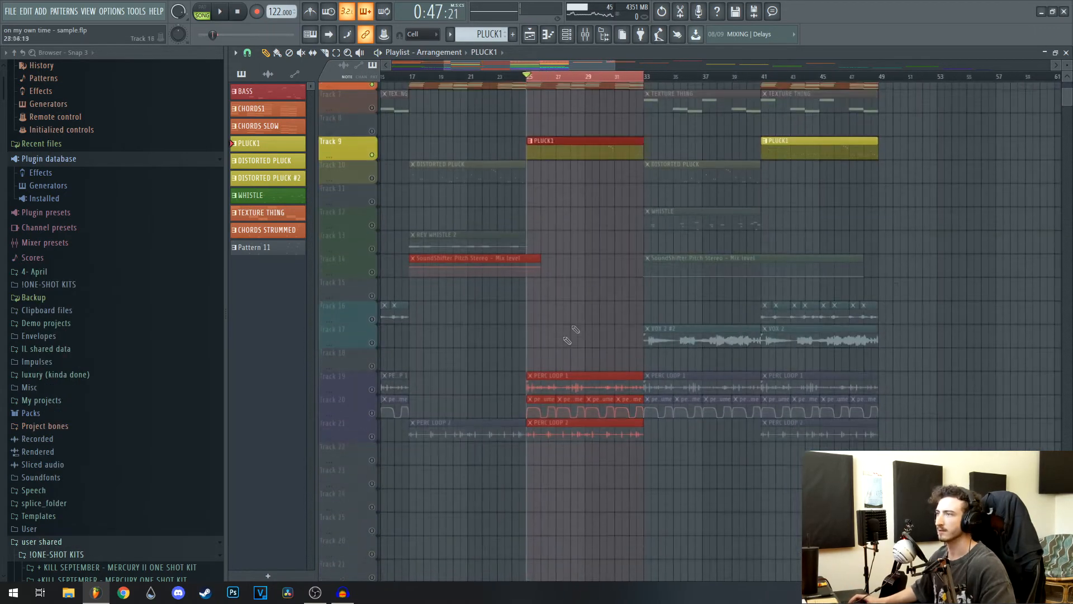
- Unmute the percussion loop Tracks 19, 20 and 21, and play the PLUCK1 section with the clip selection cleared
left_click(372, 388)
left_click(372, 412)
left_click(371, 436)
left_click(624, 270)
key("space")
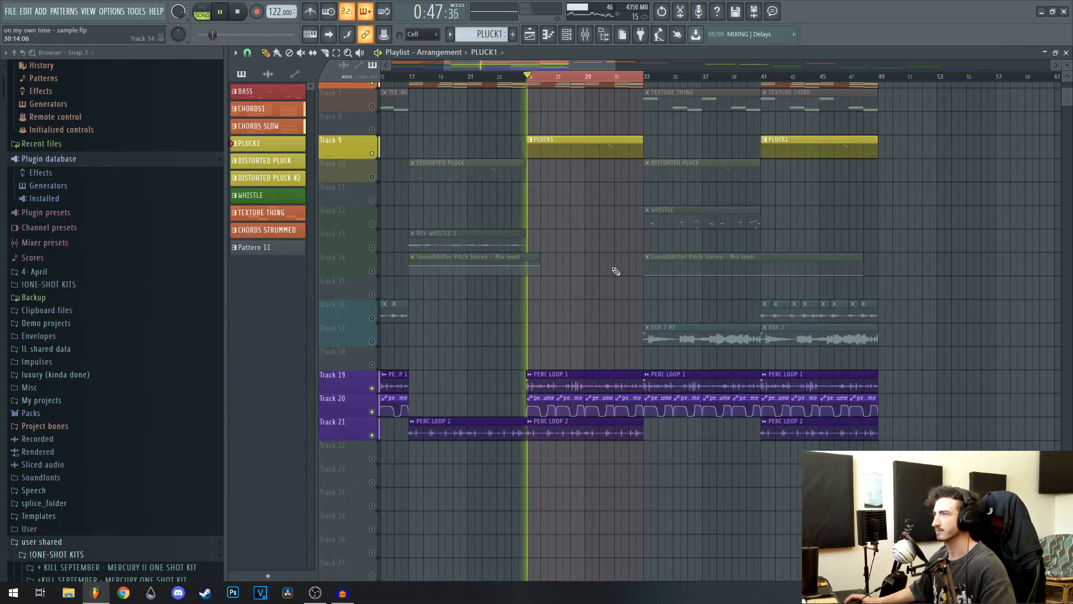
- Solo the WHISTLE on Track 12 with Track 14's SoundShifter automation unmuted, and set the playlist time selection to bars 33 to 41
scroll(597, 321, "up", 2)
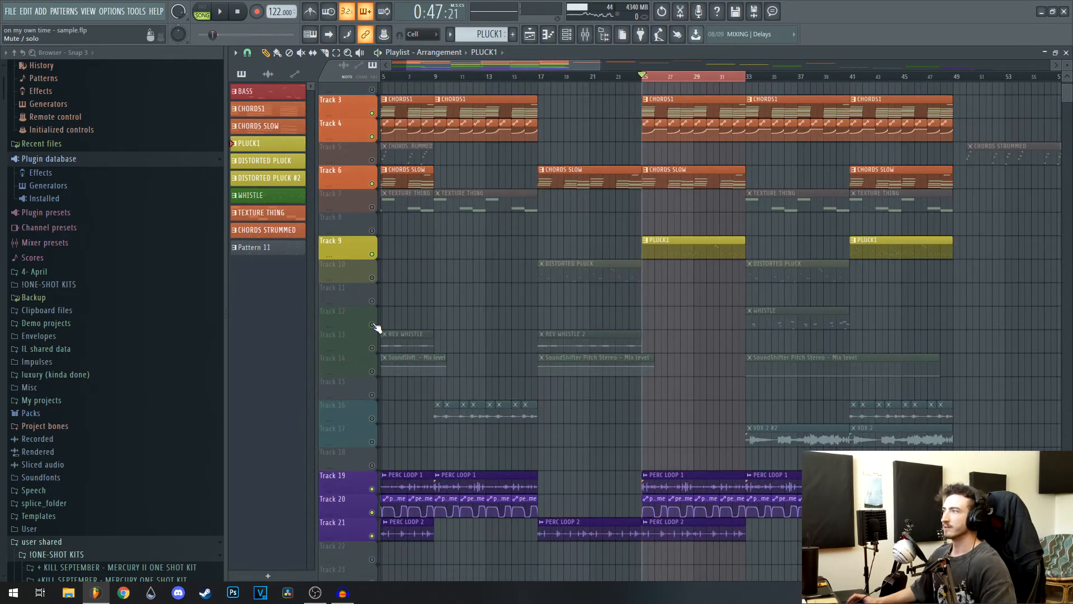
right_click(372, 324)
left_click_drag(673, 365, 523, 374)
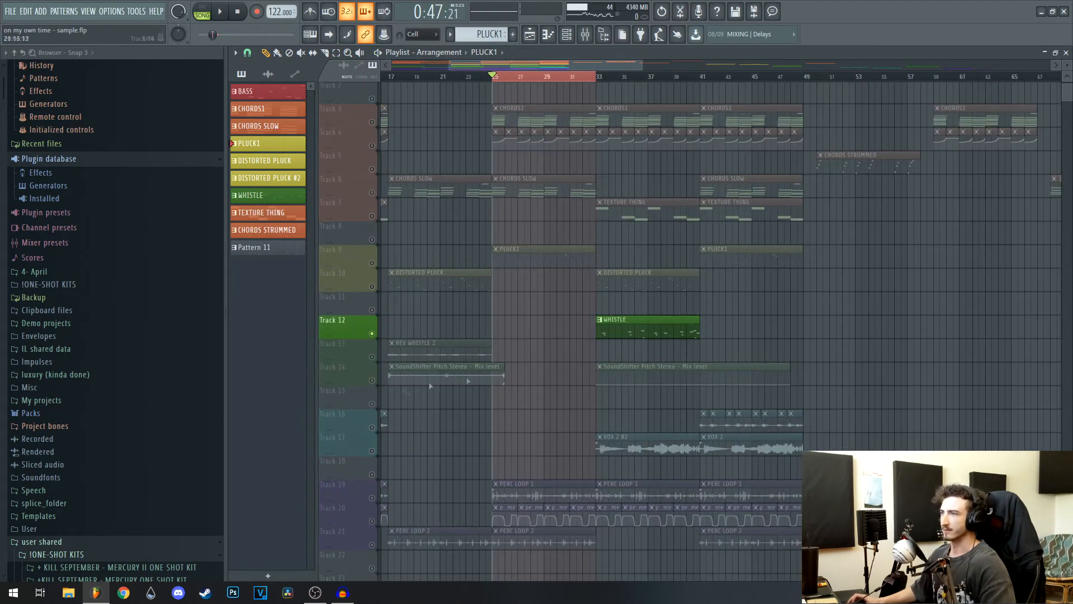
left_click(372, 381)
left_click_drag(597, 78, 700, 79)
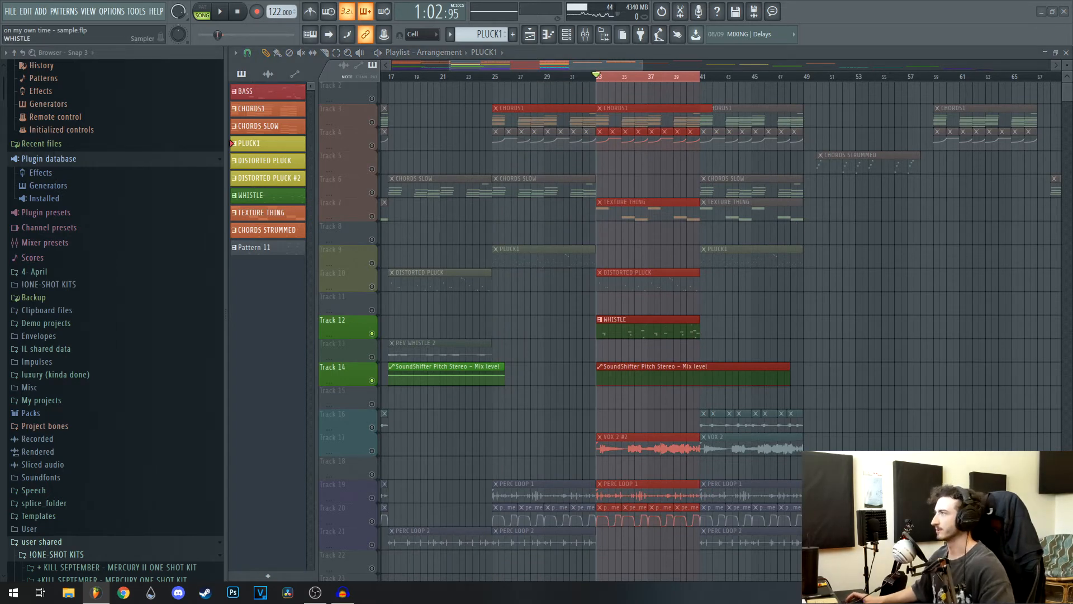
- View the WHISTLE channel's sampler, and highlight the F6 and C6 slide notes in the pattern's piano roll
left_click(564, 306)
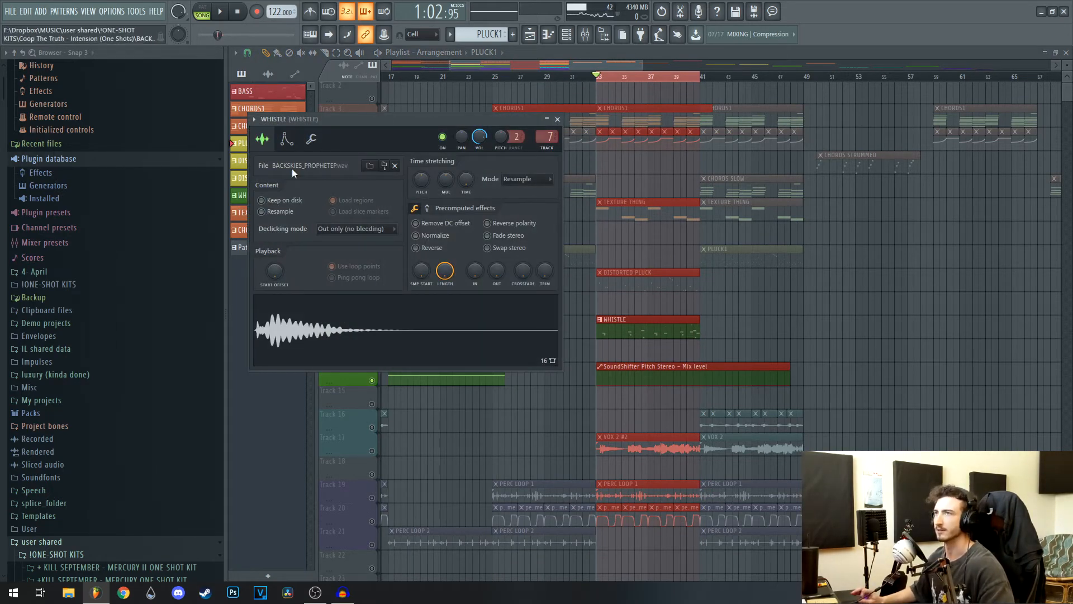
left_click_drag(514, 189, 676, 228)
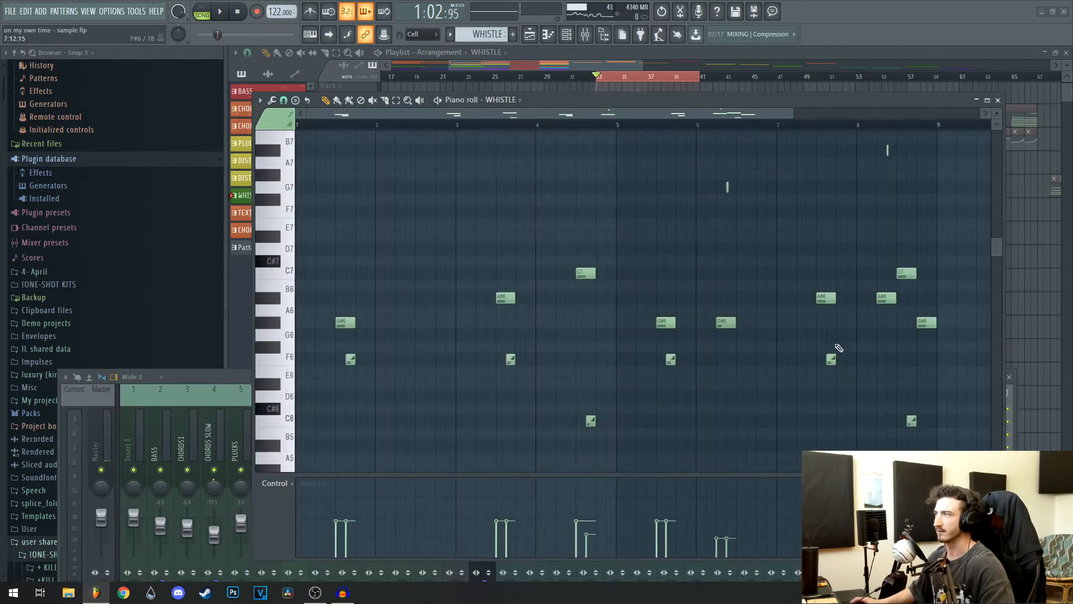
scroll(704, 430, "down", 2)
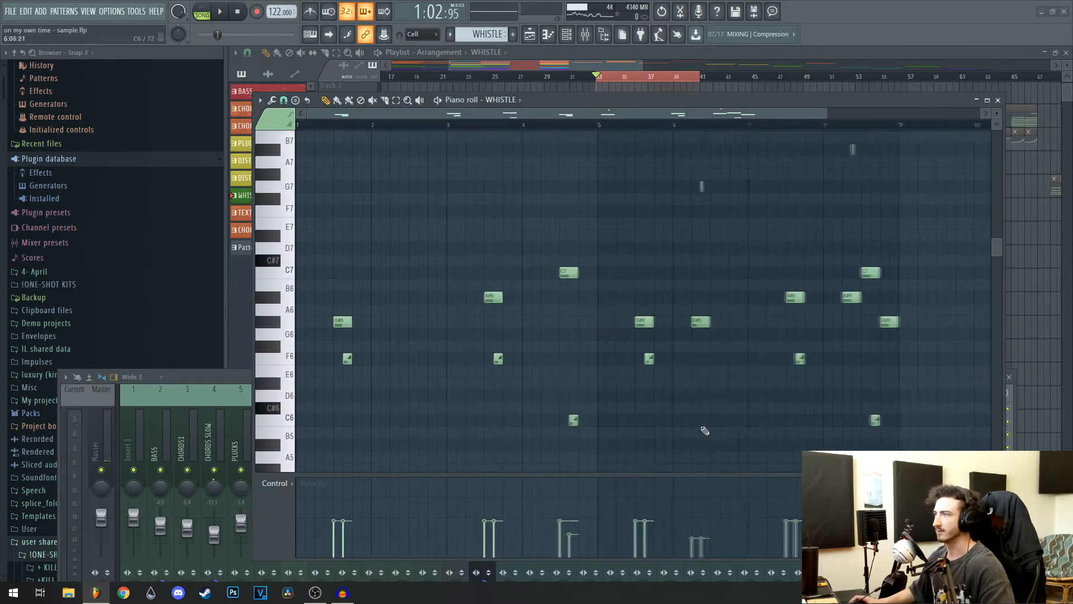
scroll(647, 428, "up", 2)
left_click_drag(693, 355, 306, 369)
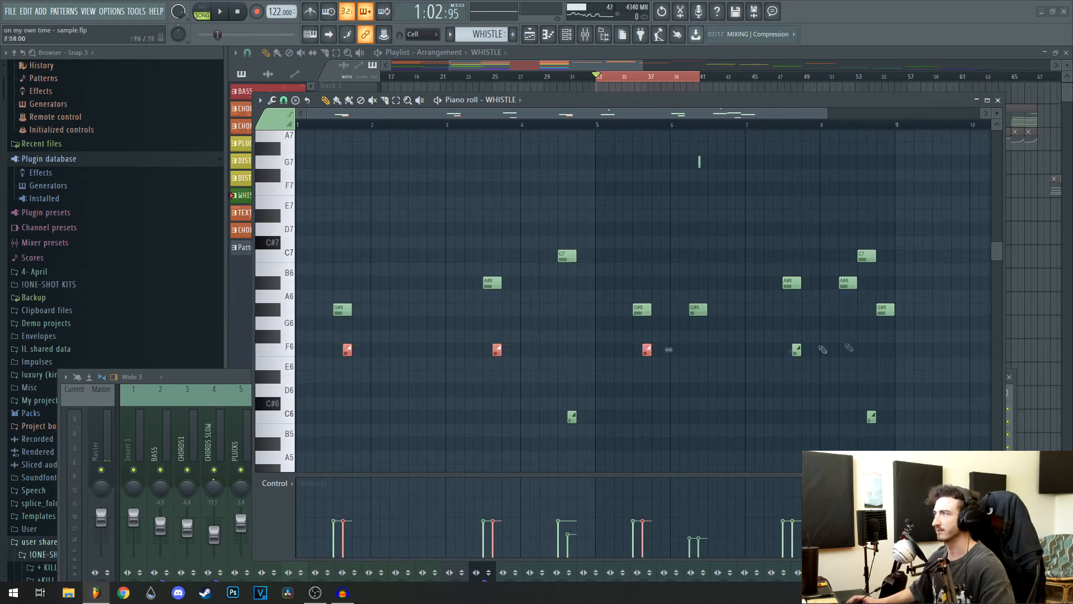
left_click_drag(903, 411, 482, 438)
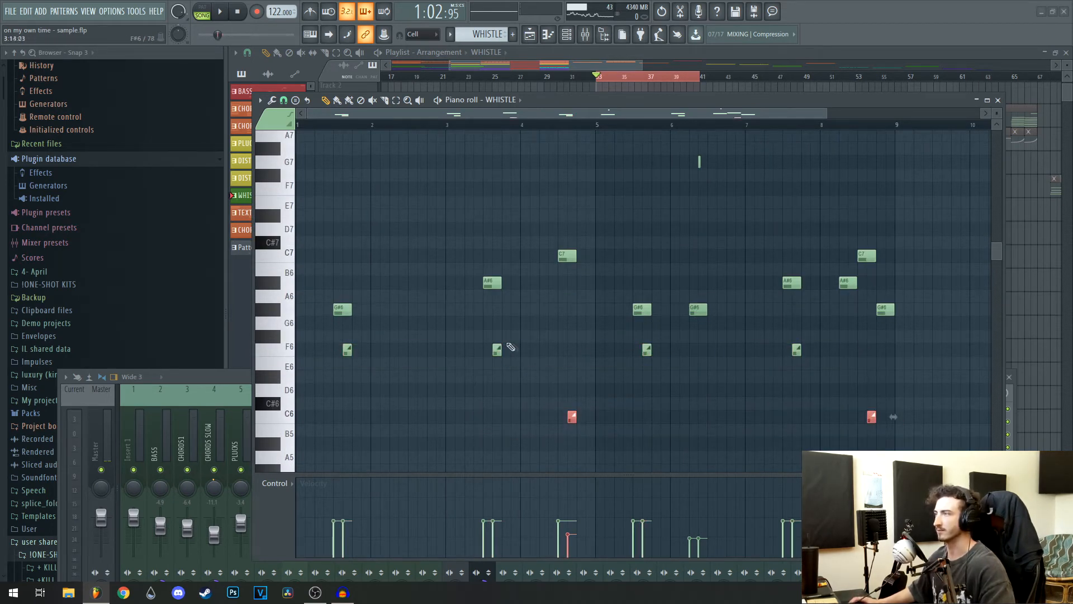
- Highlight the short high notes in the WHISTLE piano roll, and listen to the selected section
scroll(604, 376, "up", 4)
scroll(743, 233, "up", 2)
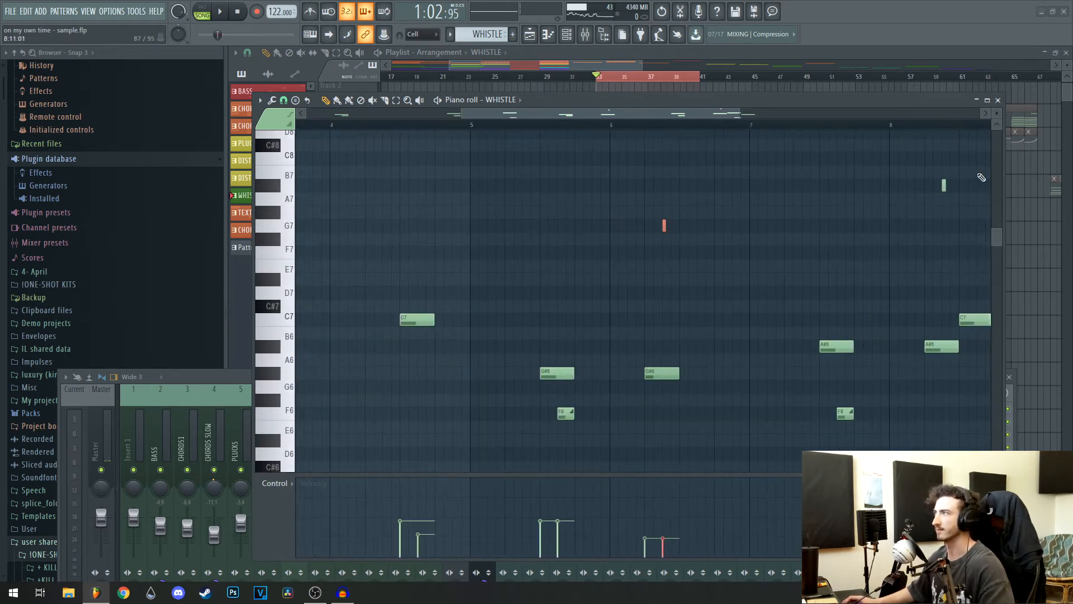
left_click_drag(981, 177, 927, 197)
scroll(927, 190, "down", 3)
scroll(392, 190, "down", 2)
key("space")
left_click(377, 241, "ctrl")
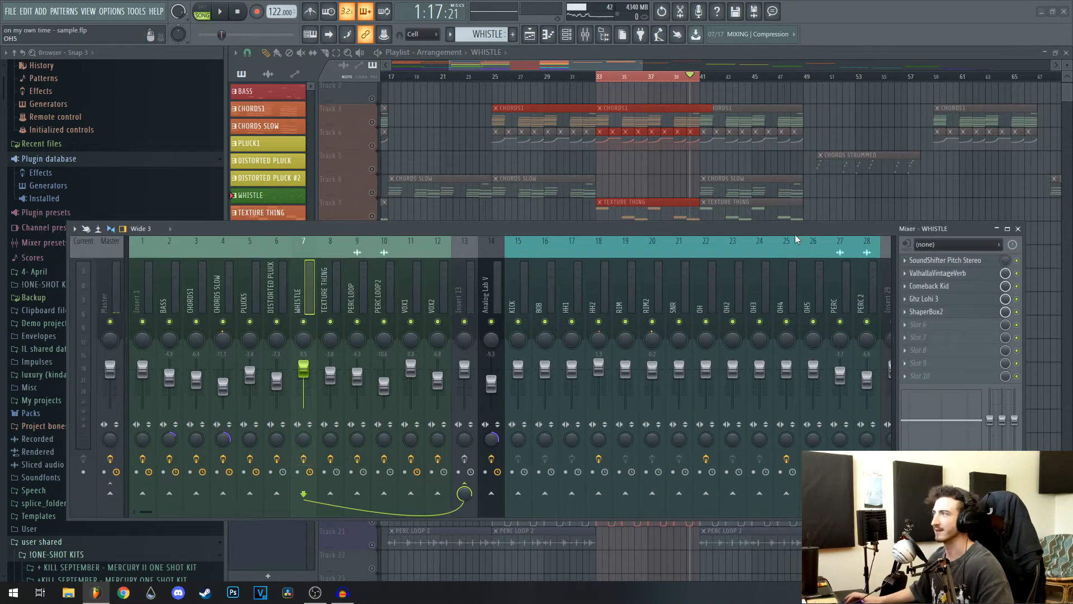
- Inspect Comeback Kid, Ghz Lohi 3 and ShaperBox2 on the WHISTLE mixer track, closing each one, and replay the section
left_click_drag(796, 235, 772, 371)
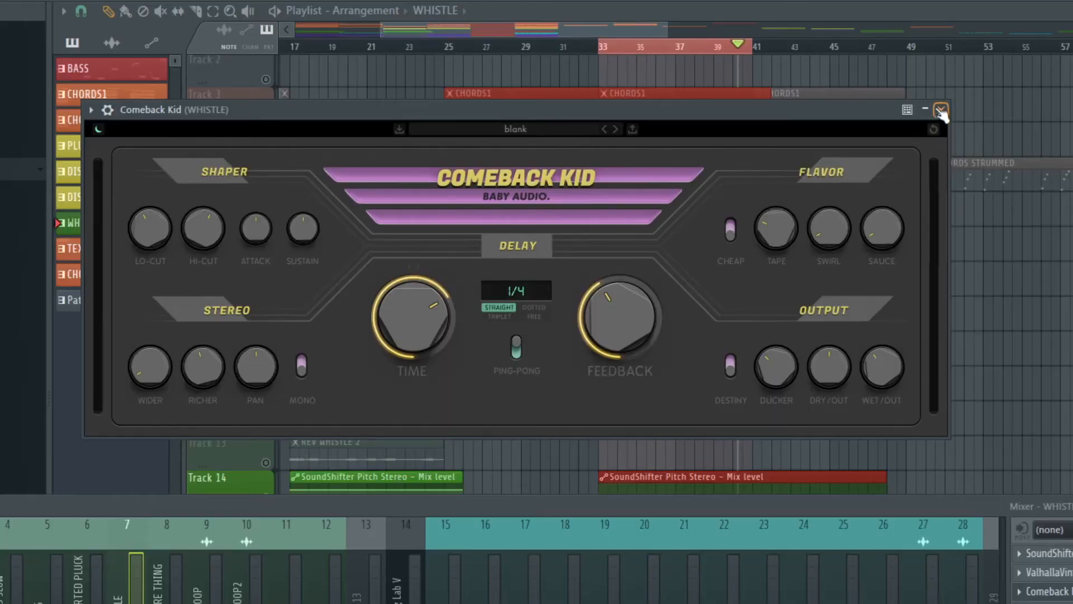
left_click(941, 110)
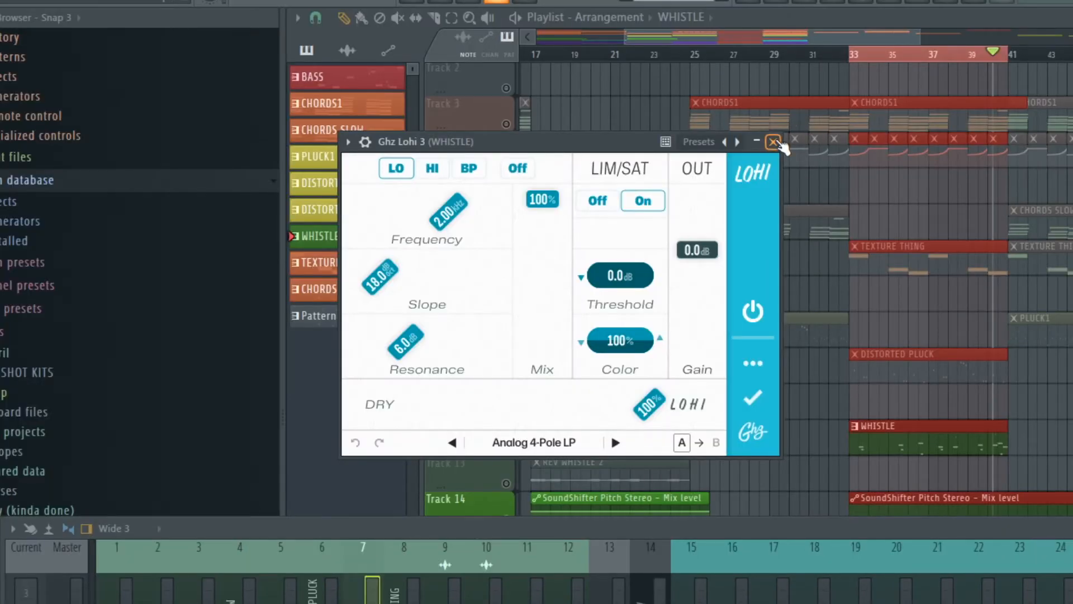
left_click(773, 141)
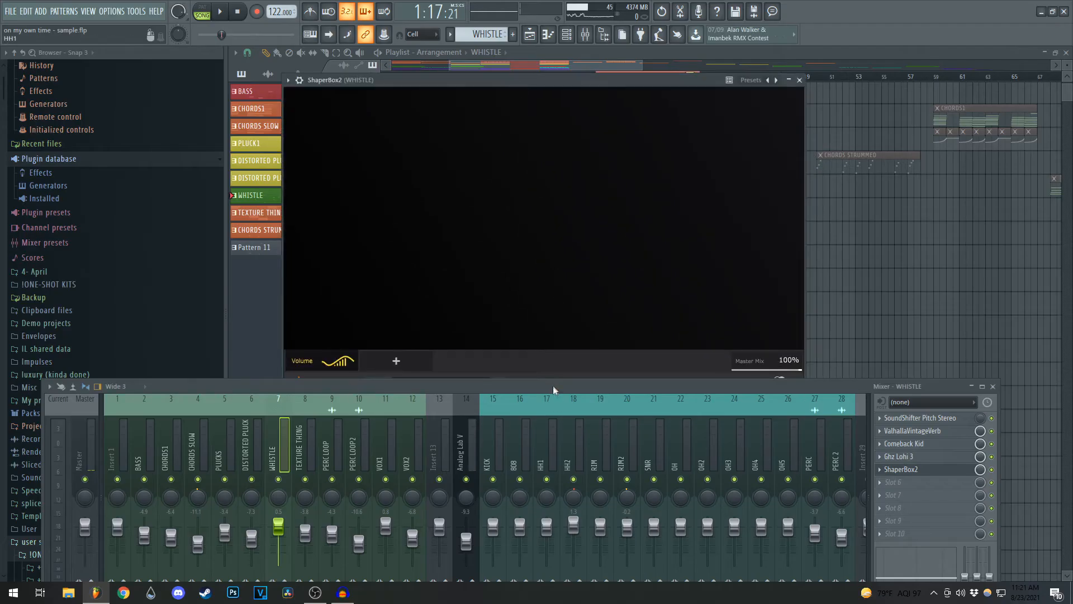
left_click_drag(552, 385, 556, 421)
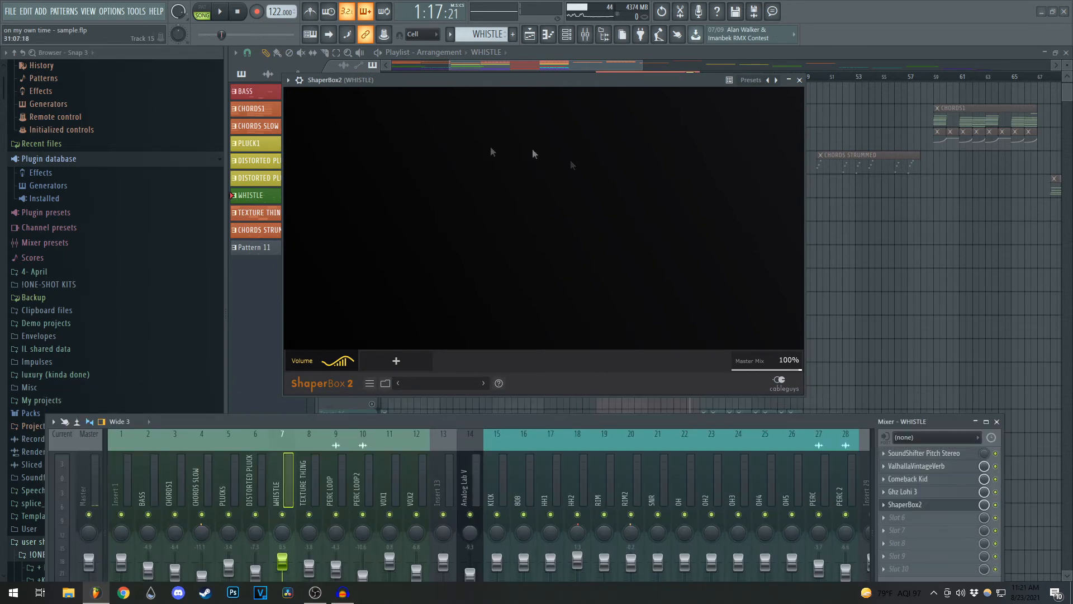
left_click(799, 80)
left_click_drag(603, 421, 639, 307)
key("space")
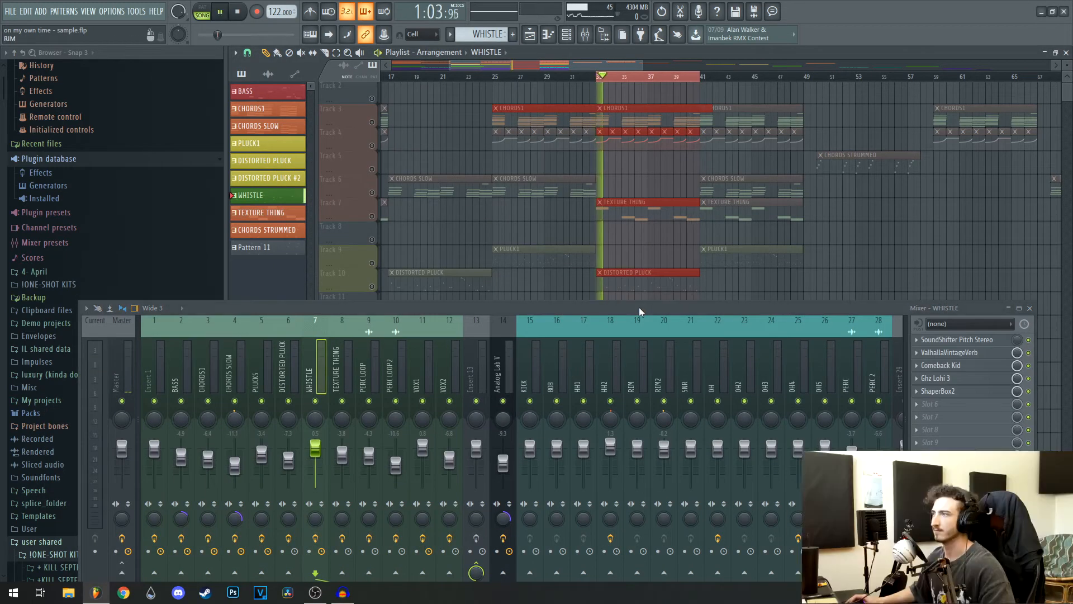
- Listen to bars 33 to 41 with every layer except the VOX 2 track unmuted, and close the mixer
left_click_drag(635, 305, 618, 374)
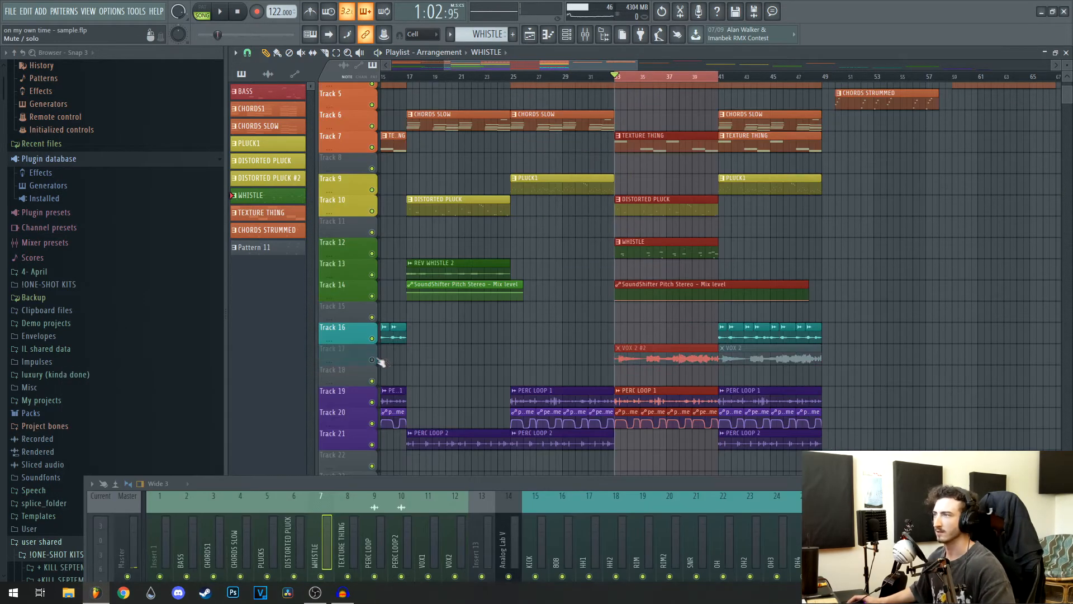
scroll(507, 372, "up", 2)
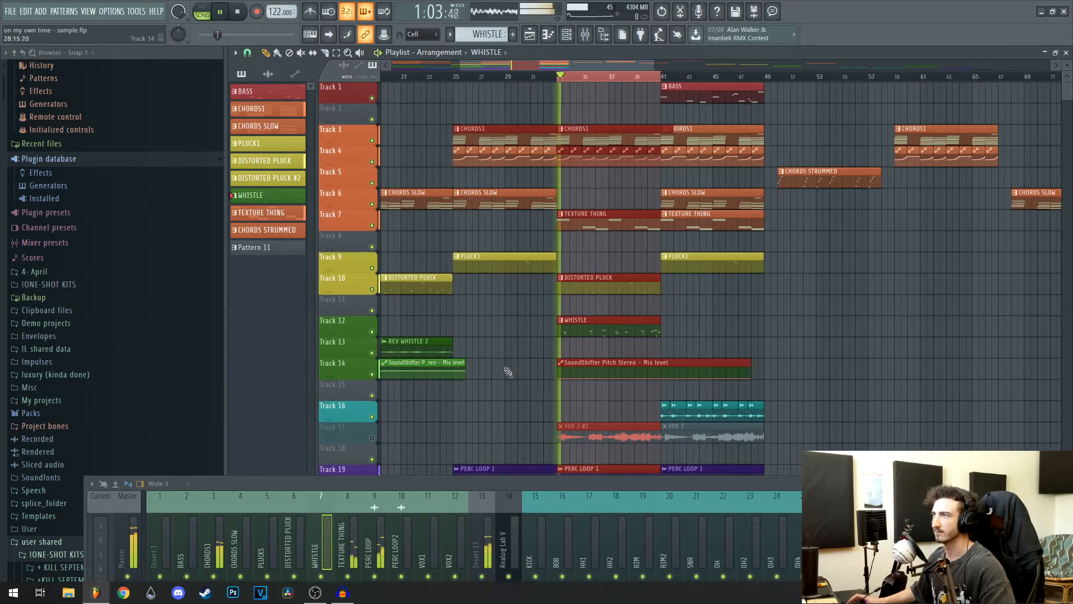
left_click(514, 381, "ctrl")
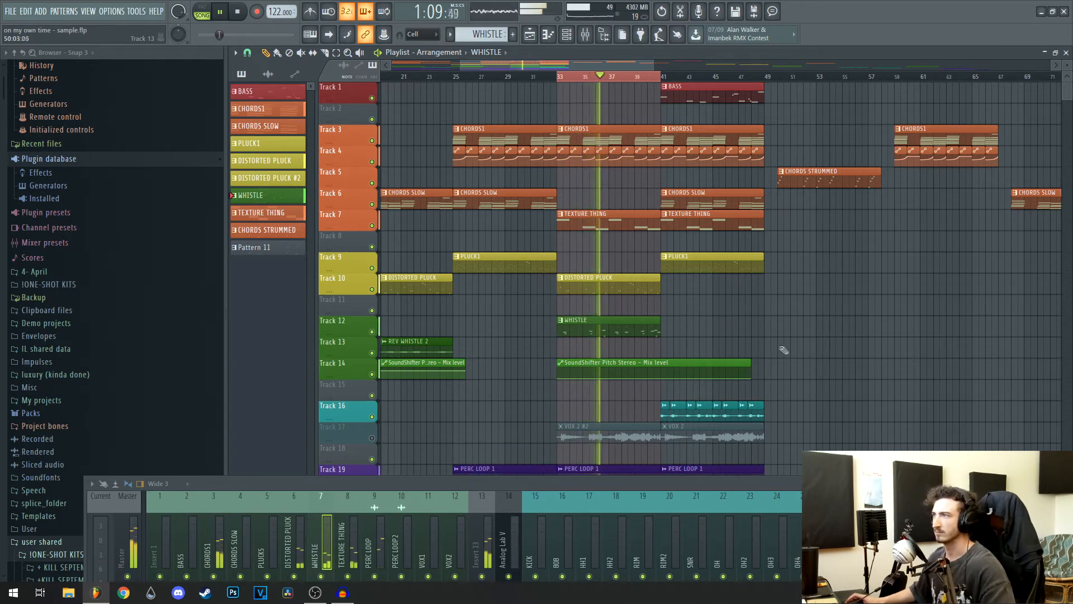
left_click(239, 13)
left_click_drag(468, 434, 460, 206)
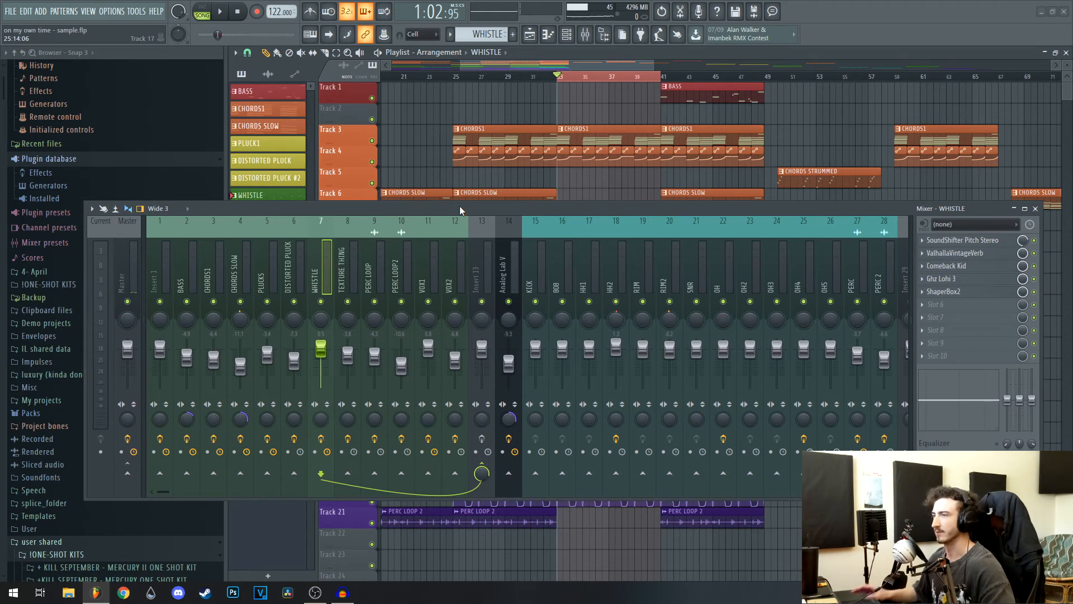
key("F9")
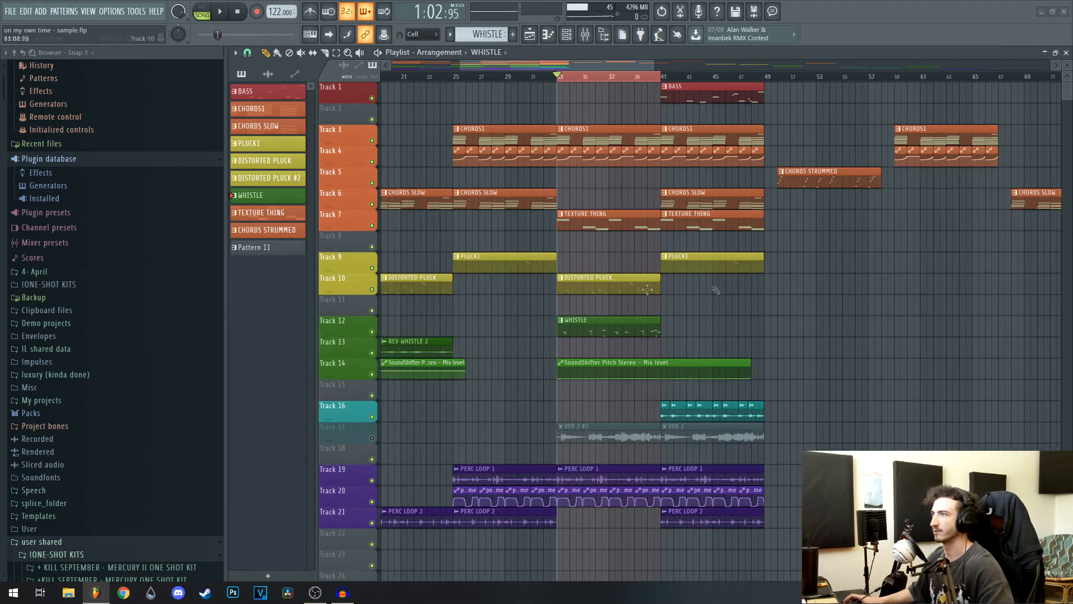
- Show the WHISTLE pattern's option for quick rendering as an audio clip, and view the REV WHISTLE 2 sampler settings before closing them
scroll(747, 297, "left", 3)
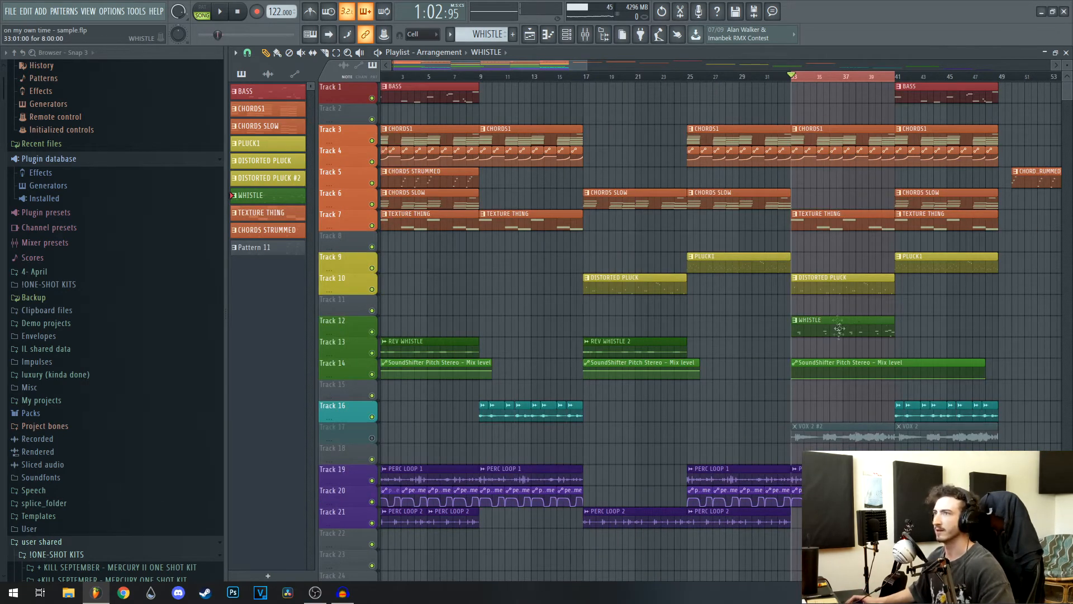
right_click(274, 201)
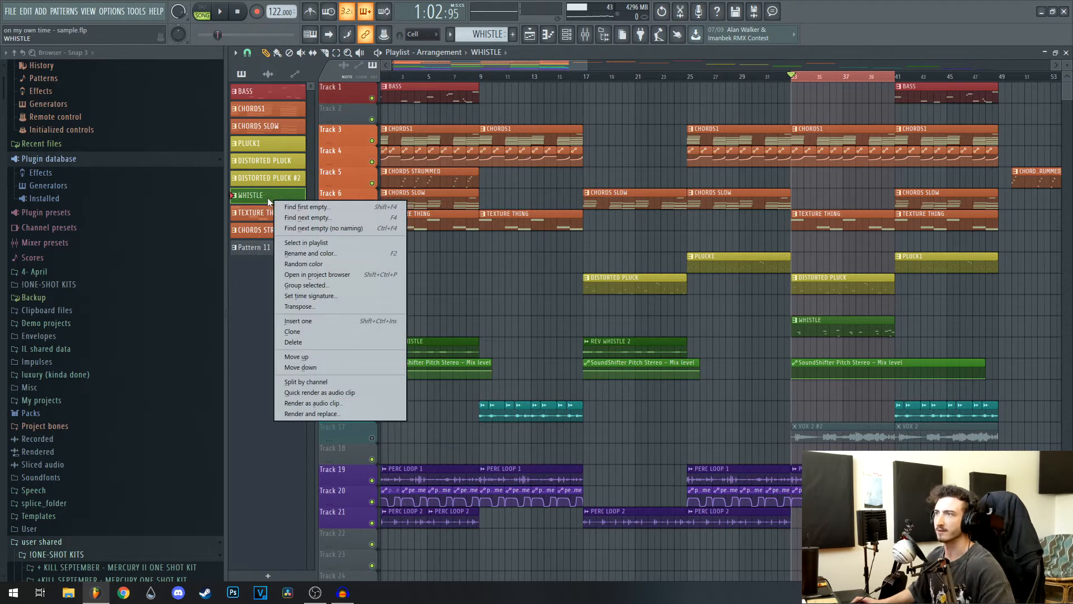
left_click(360, 393)
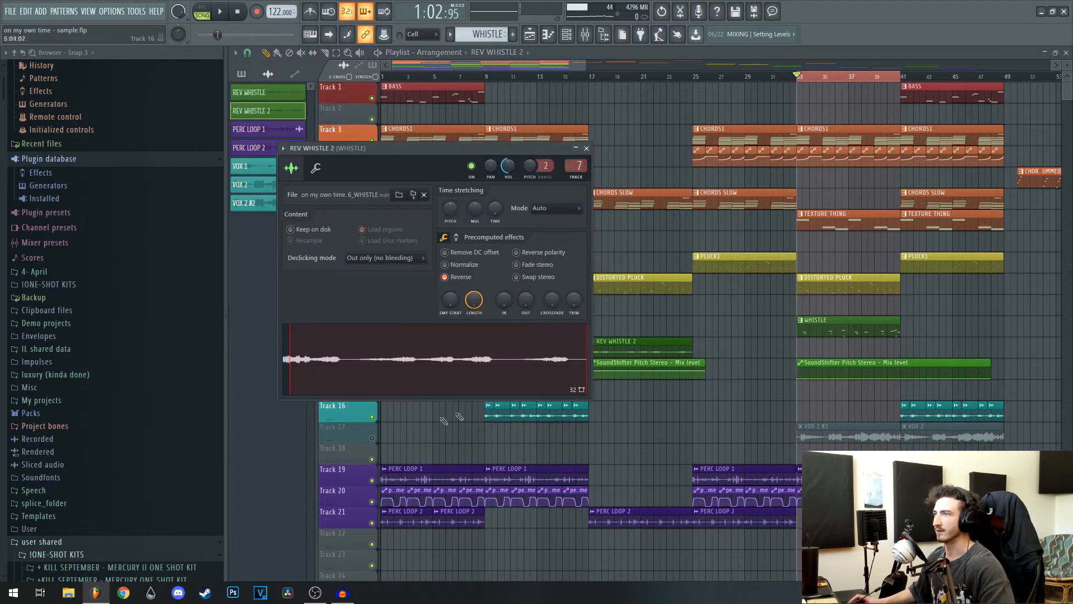
left_click(586, 148)
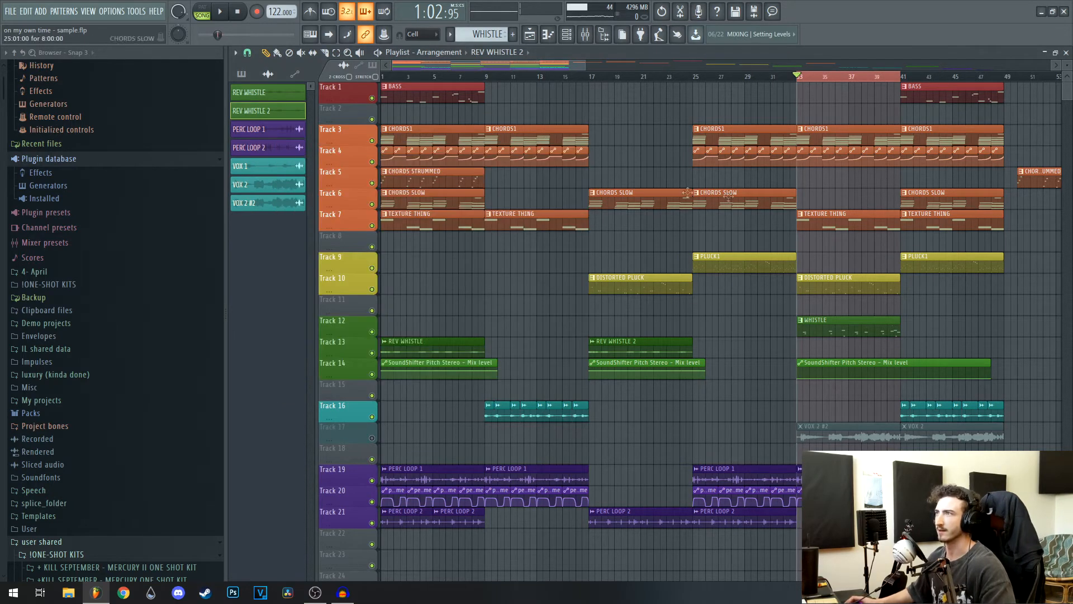
- Set the playlist time selection to bars 1 to 9, and view the SoundShifter Pitch Stereo settings before closing the plugin
left_click_drag(488, 80, 381, 78)
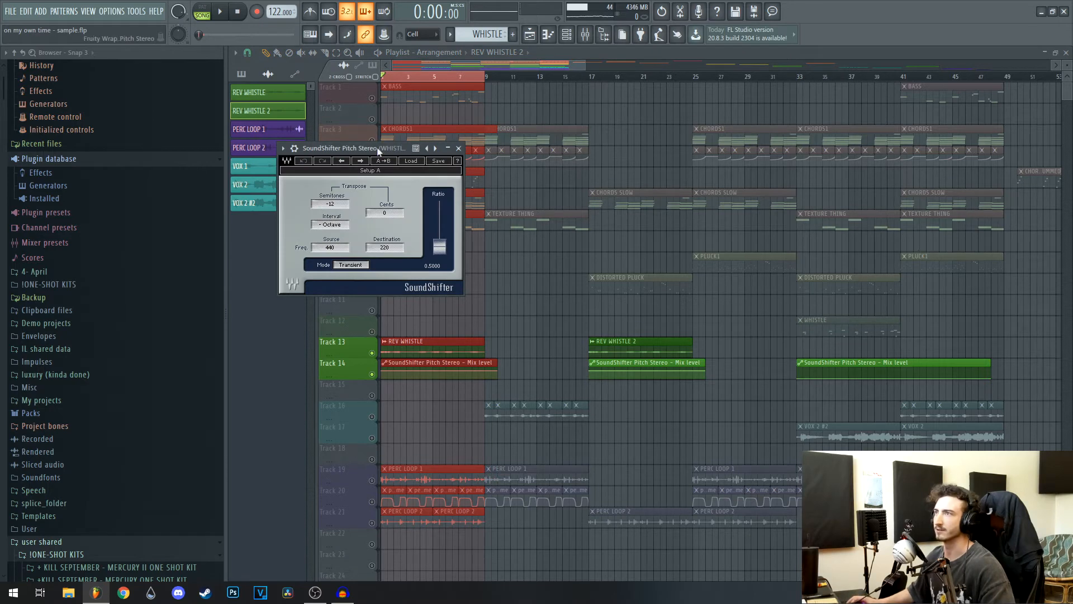
left_click_drag(378, 150, 458, 158)
left_click(539, 156)
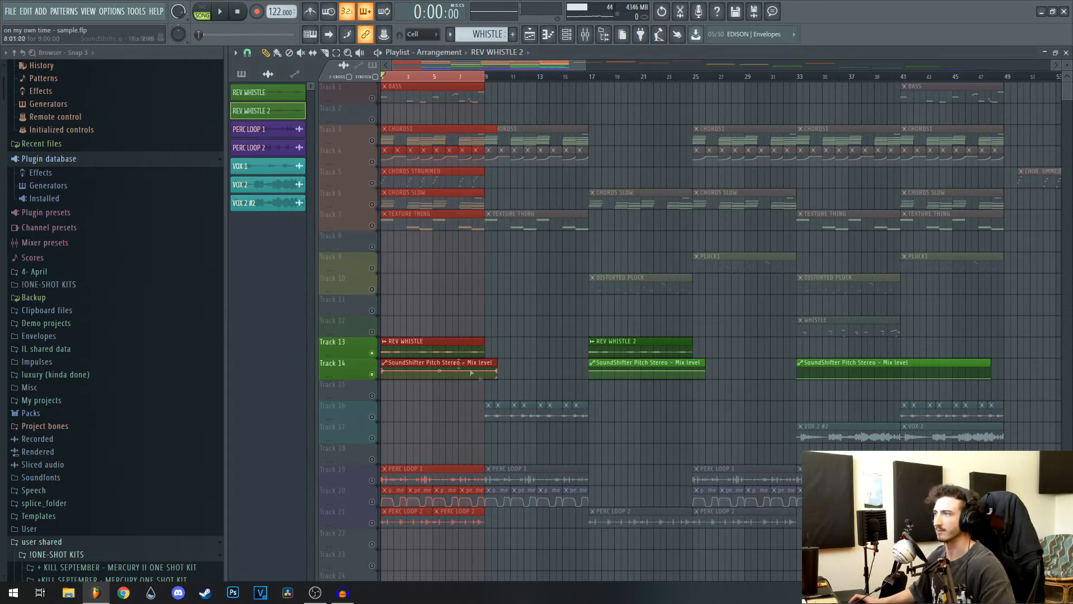
- Highlight the two REV WHISTLE clips with their SoundShifter mix level automation, clear the selection, and play the first section
left_click_drag(717, 343, 346, 365)
scroll(417, 337, "up", 3)
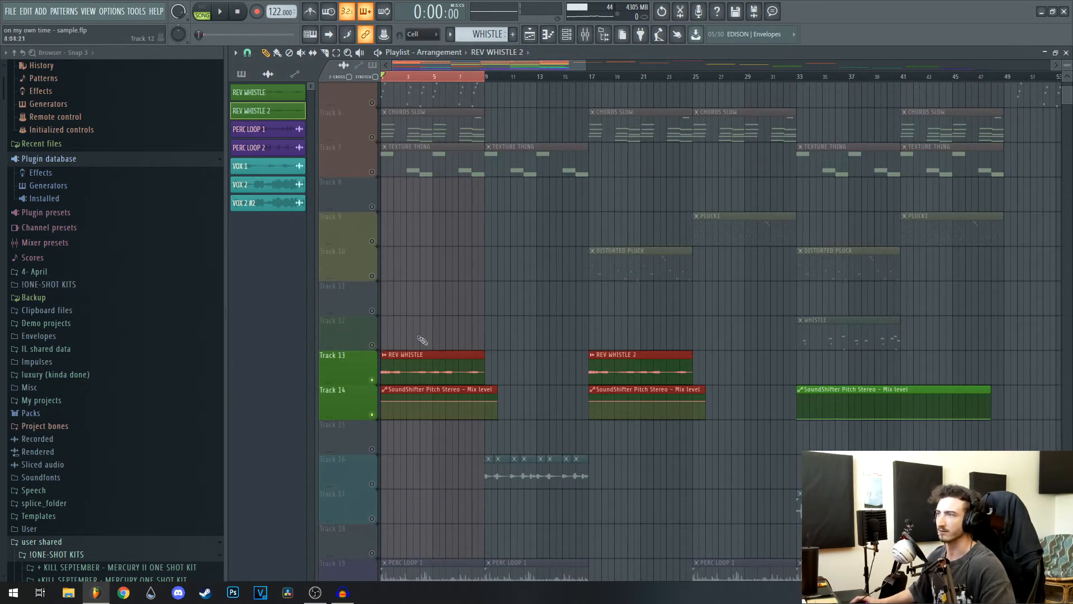
left_click(522, 324, "ctrl")
scroll(525, 307, "up", 1)
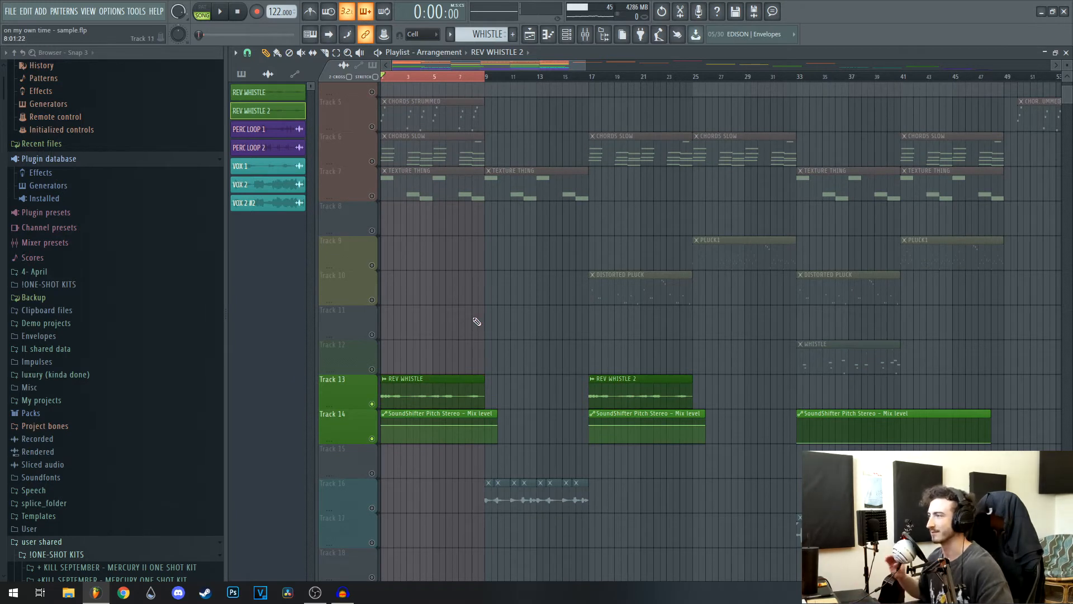
scroll(507, 326, "down", 1)
key("space")
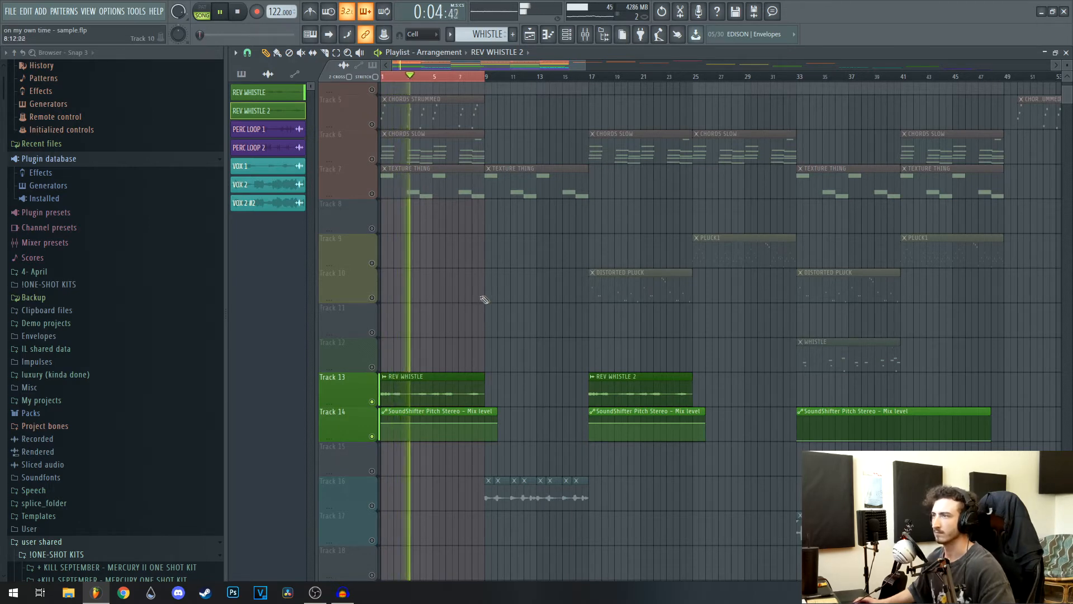
- Stop playback, move the playlist time selection to bars 9 to 17, and solo vocal tracks 16 and 17 instead of the whistle tracks
key("space")
scroll(351, 306, "down", 2)
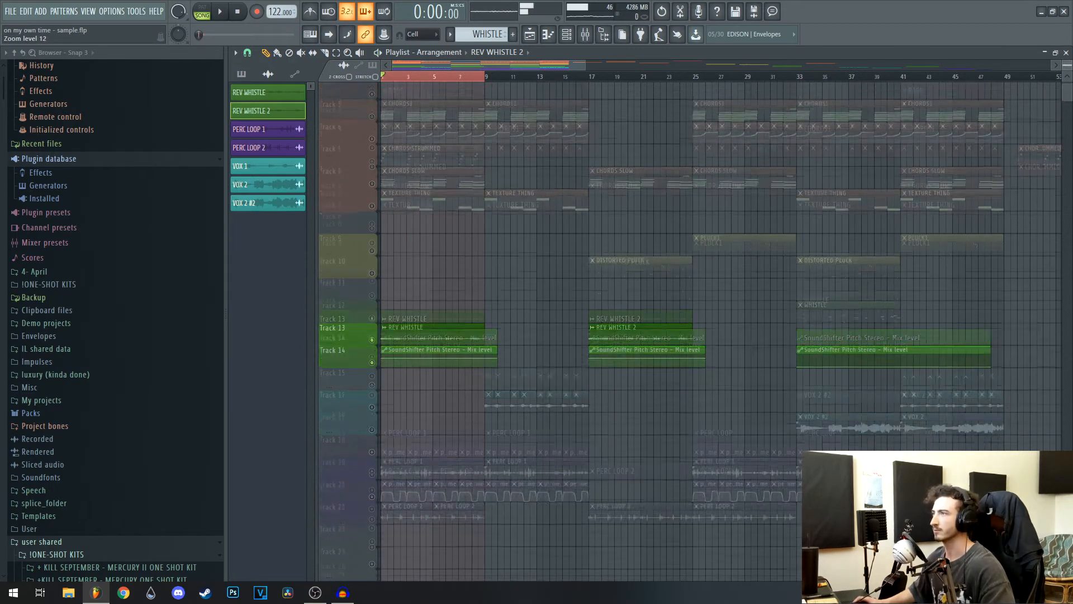
scroll(569, 395, "up", 2)
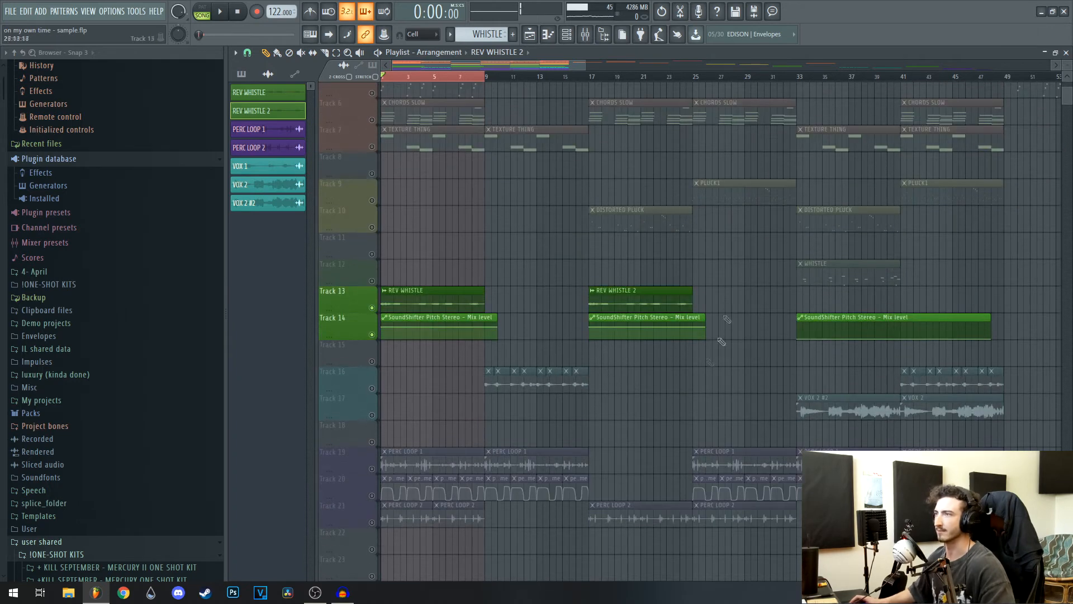
left_click(375, 314)
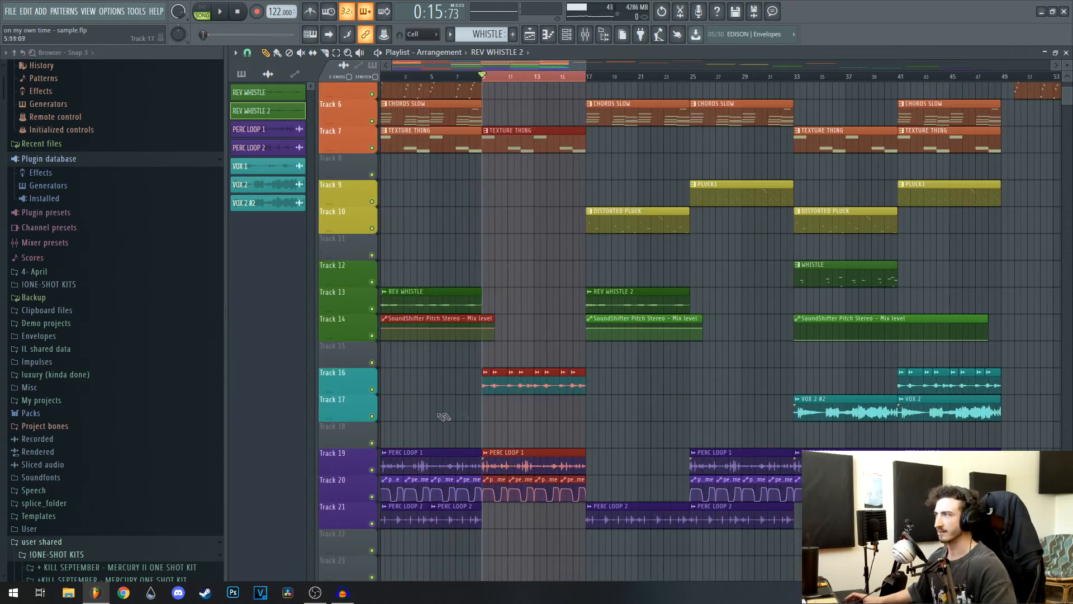
left_click(372, 389, "ctrl")
left_click(372, 415)
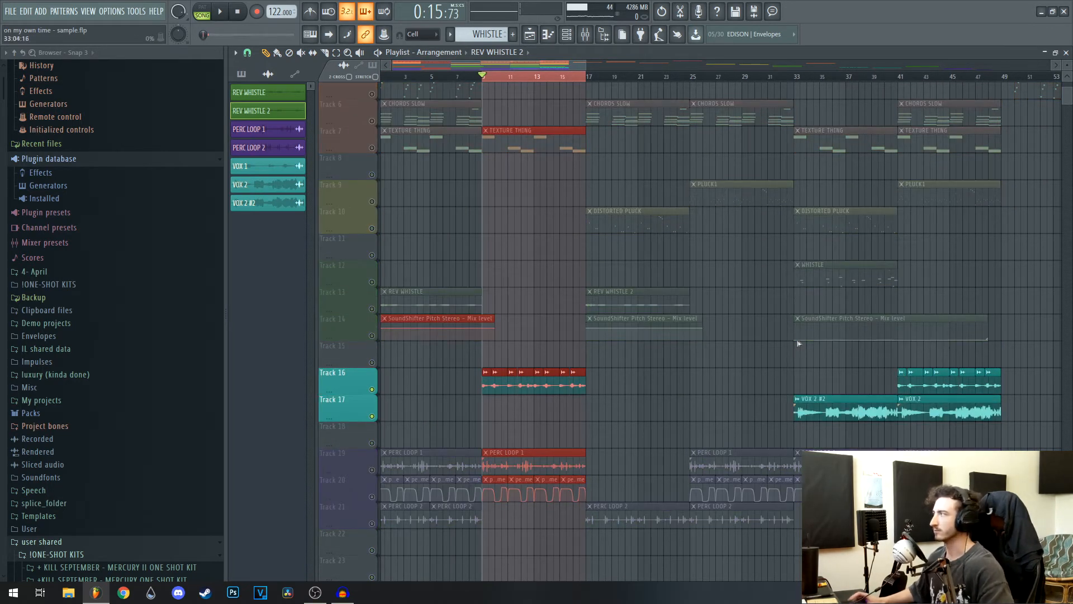
- View the vocal loops in the Splice downloads, return to FL Studio, and view the VOX 1 sampler settings before closing them
key("alt+Tab")
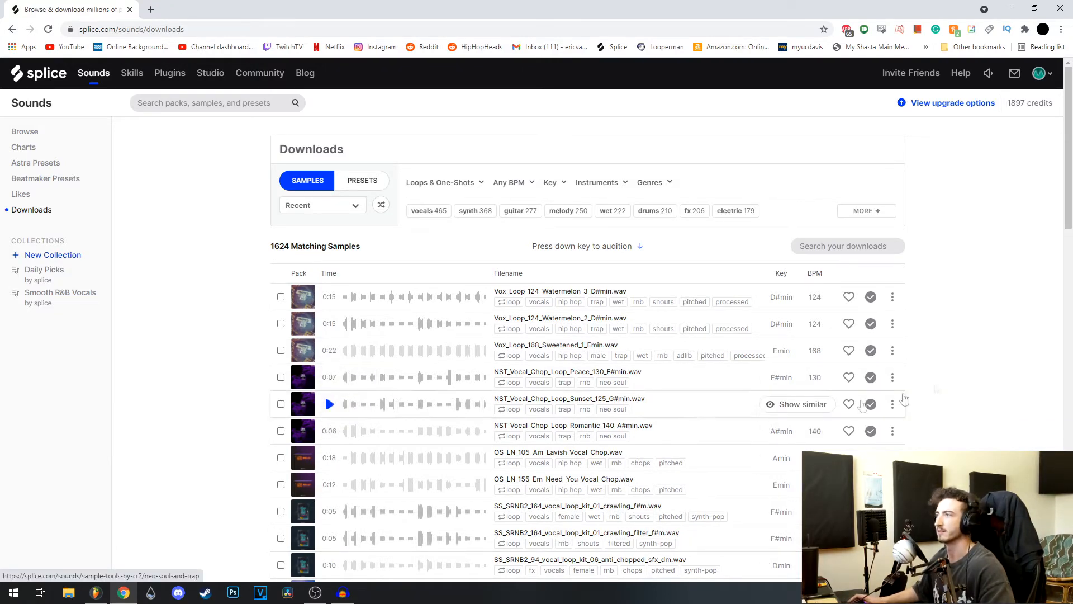
left_click(1061, 8)
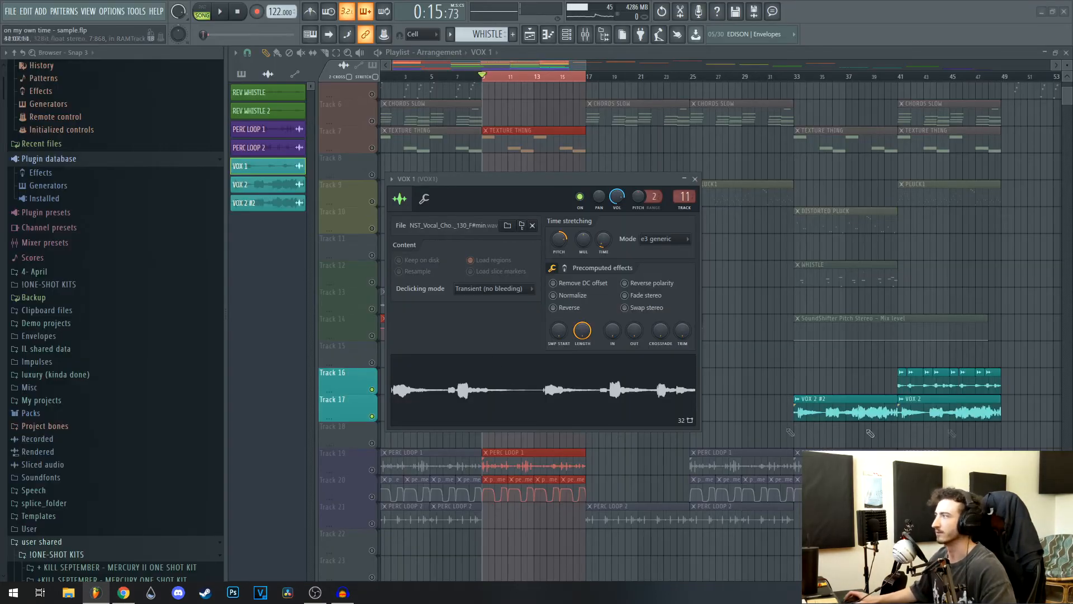
left_click(482, 397)
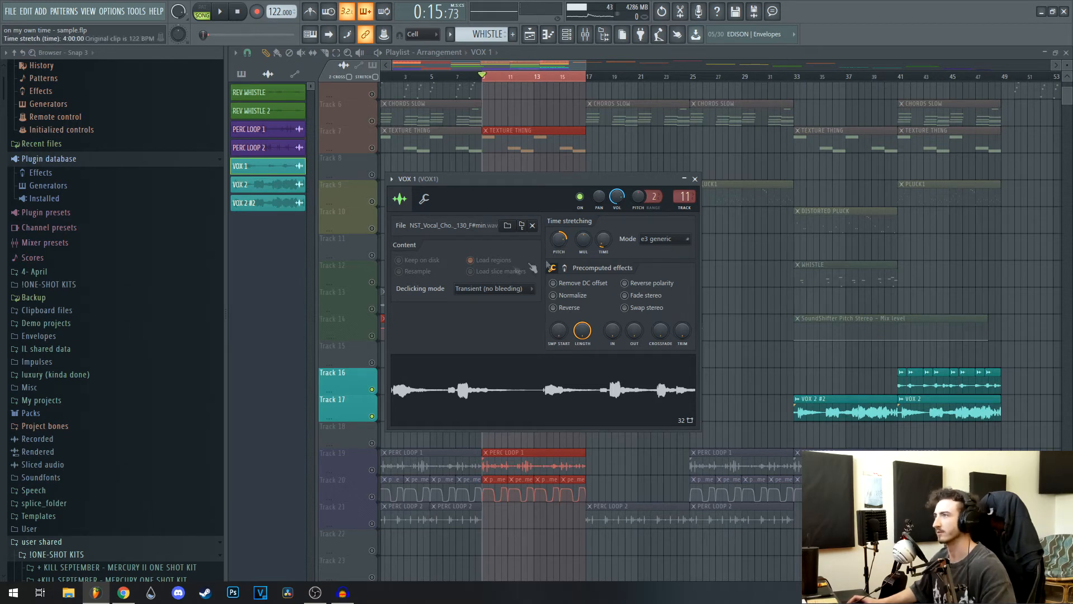
left_click(694, 179)
- Review VOX1's mixer effects: Little AlterBoy, Fruity parametric EQ 2, Comeback Kid and FabFilter Pro-Q 3, closing each plugin
left_click_drag(1072, 238, 188, 227)
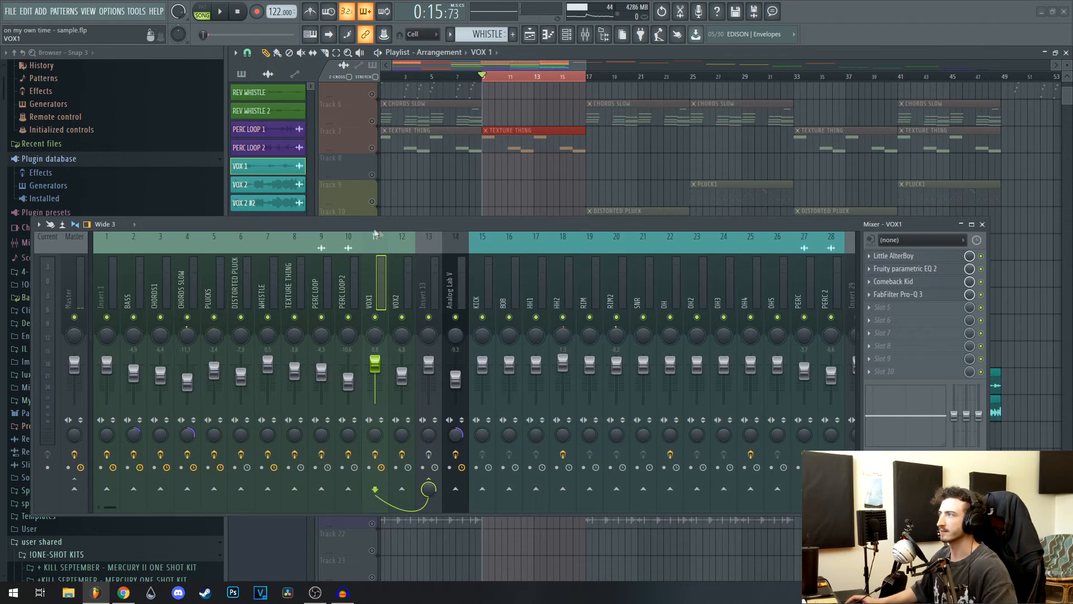
left_click(903, 256)
left_click_drag(744, 224, 753, 342)
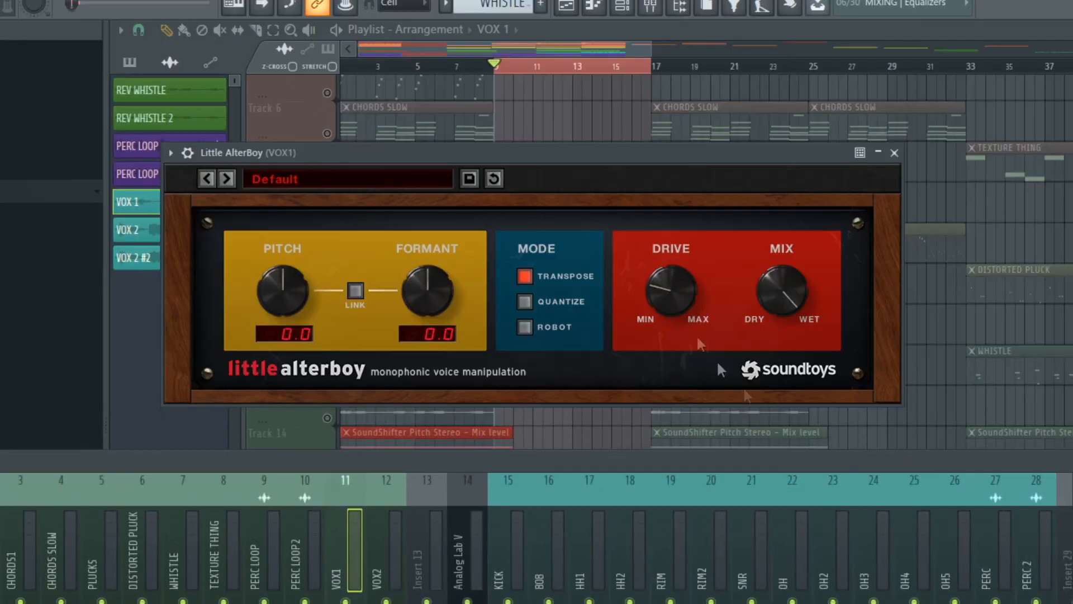
left_click(894, 153)
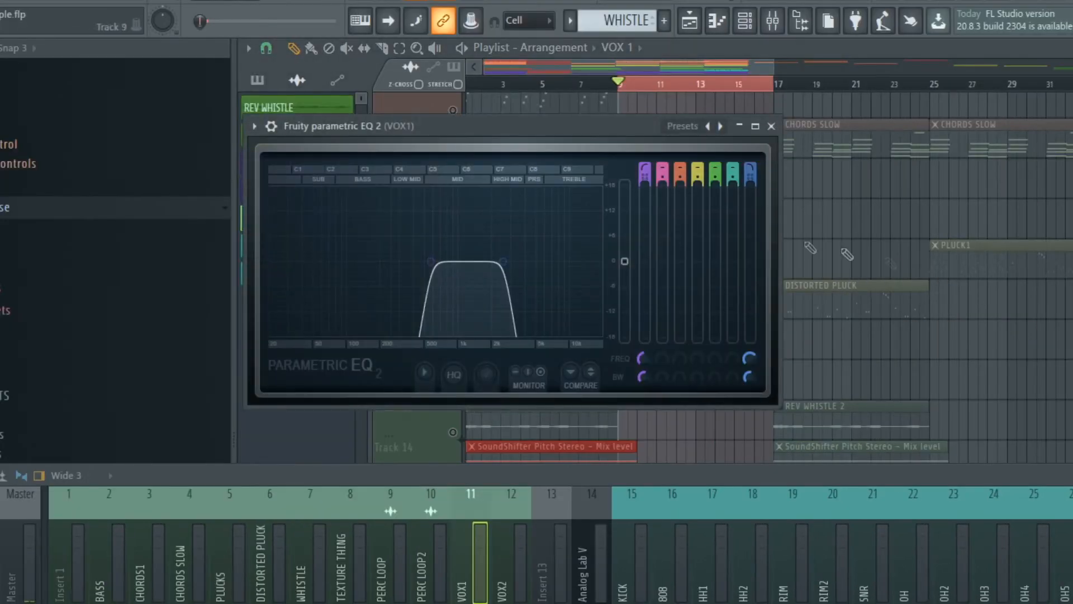
left_click(773, 127)
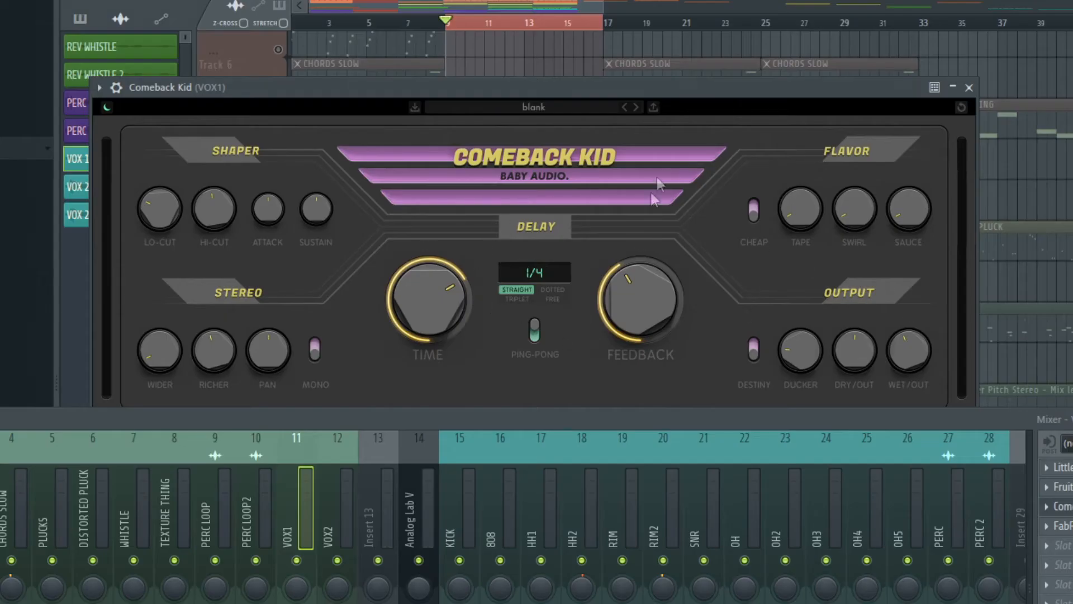
left_click(969, 88)
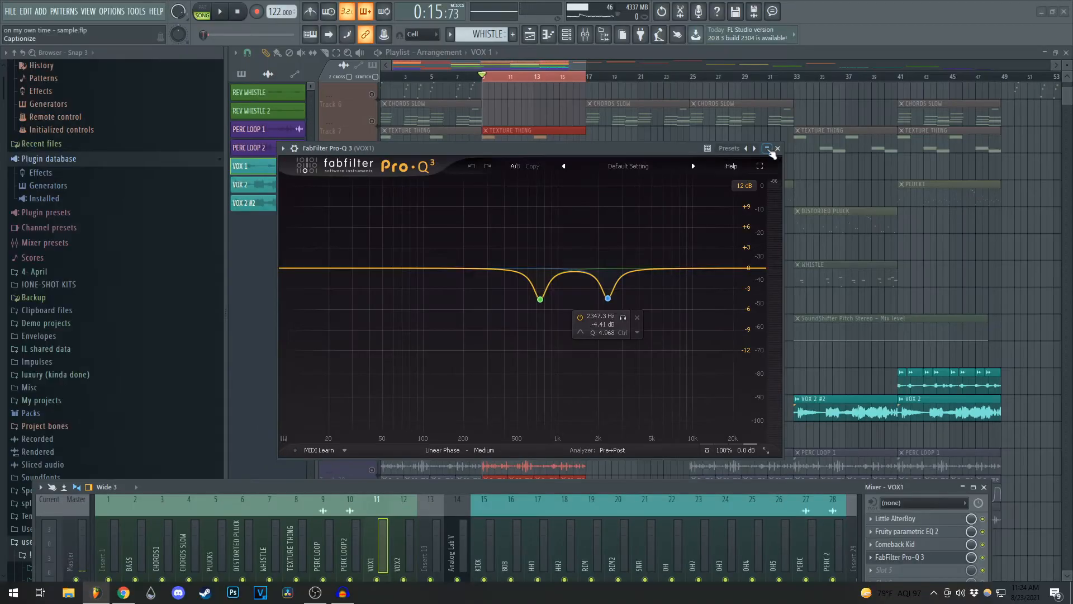
left_click(777, 149)
- Move the mixer clear of the vocal tracks and listen to the soloed VOX 1 chops from bar 9
left_click_drag(490, 484, 505, 445)
key("space")
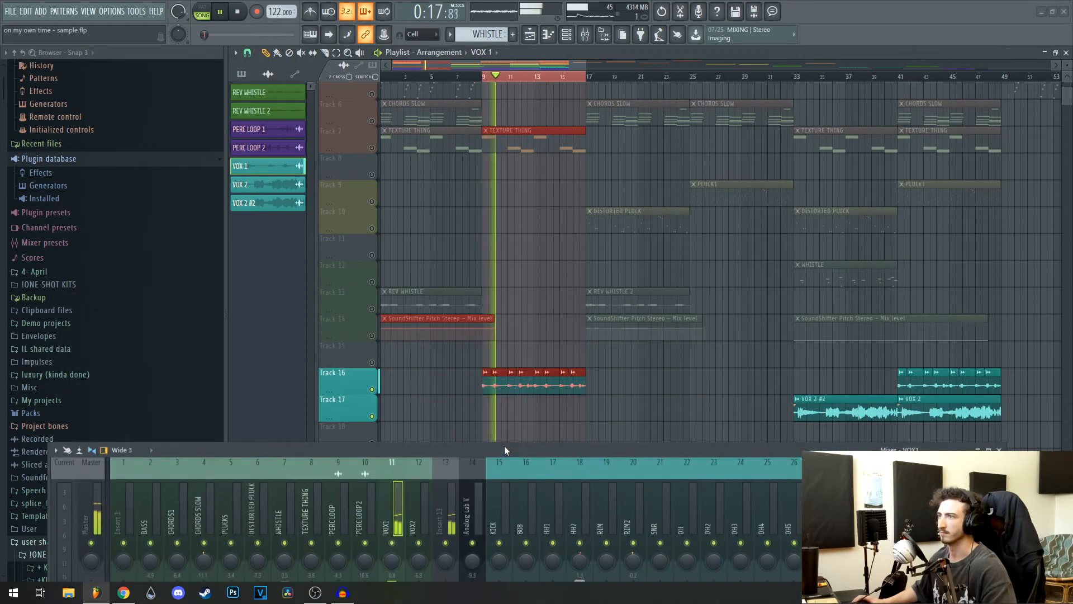
key("space")
- Unmute all the playlist tracks and listen to bars 9 to 17 with the vocal chops in the full arrangement
right_click(372, 390)
right_click(372, 390)
left_click_drag(492, 320, 543, 224)
key("space")
scroll(543, 224, "up", 5)
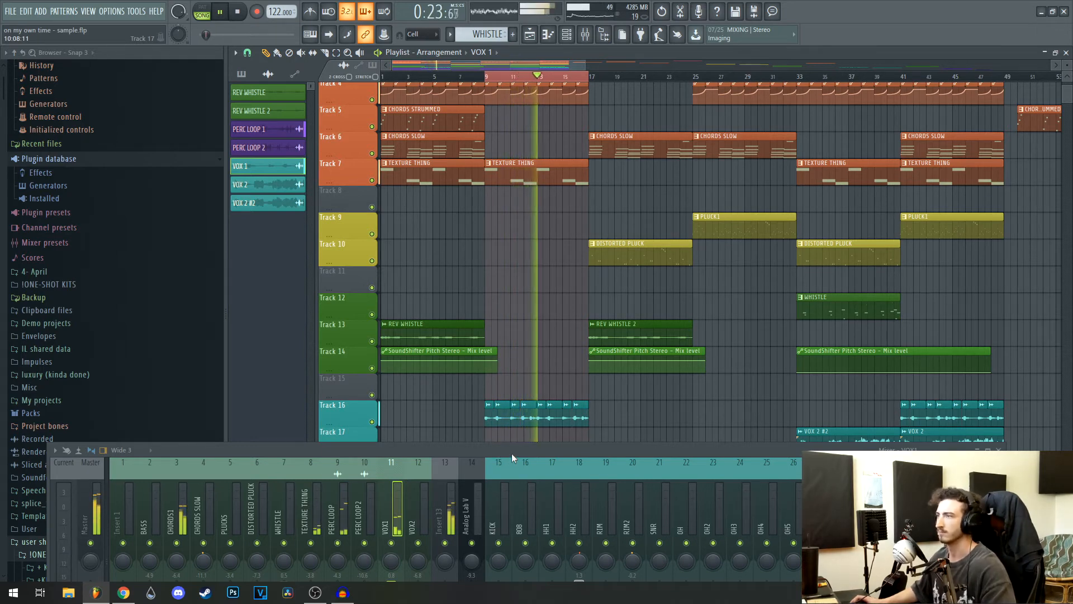
key("space")
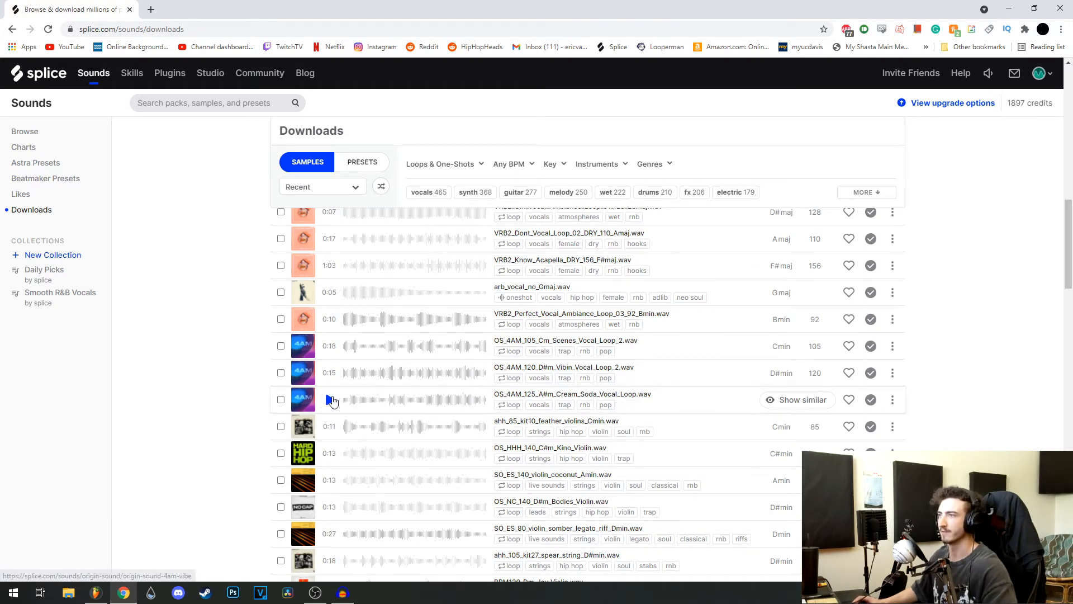
- Switch to FL Studio and view the VOX 2 sampler plus the Fruity parametric EQ 2 and TAL Reverb II settings on its mixer track
left_click(96, 592)
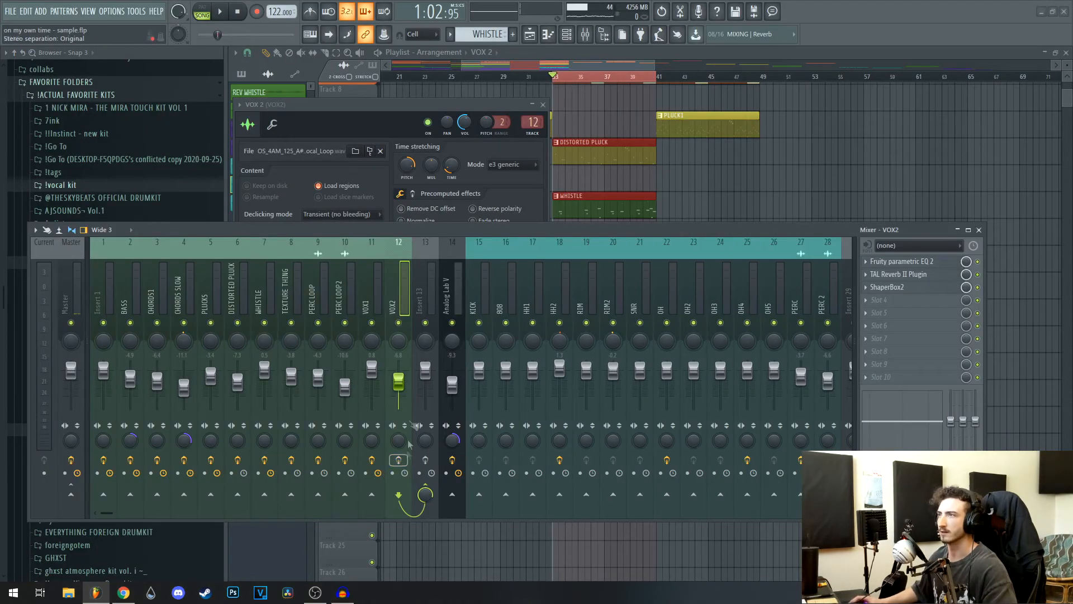
left_click_drag(411, 228, 421, 447)
left_click(390, 312)
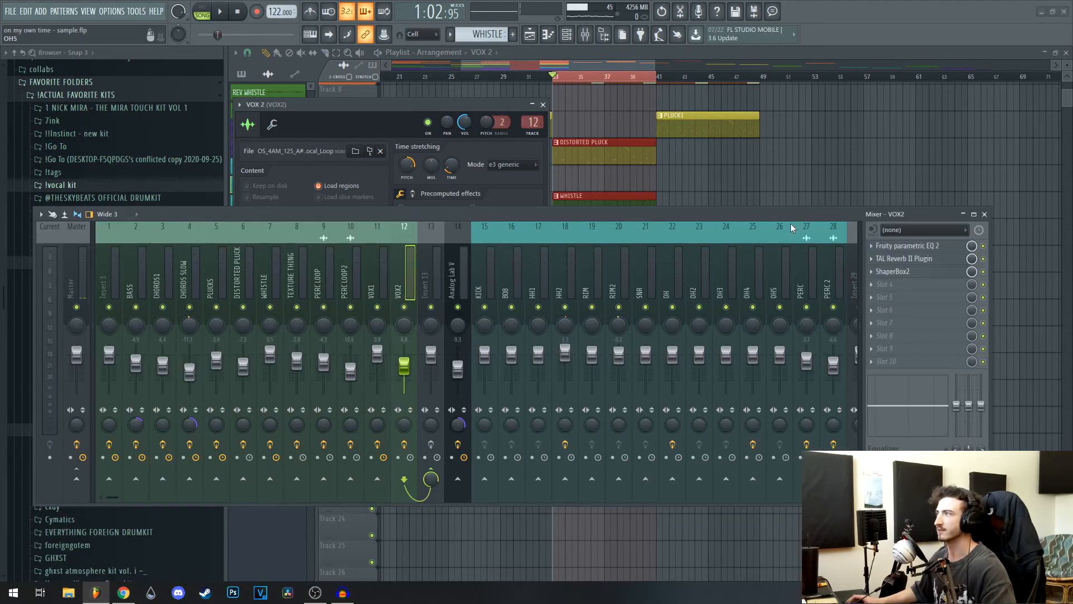
left_click_drag(790, 217, 675, 361)
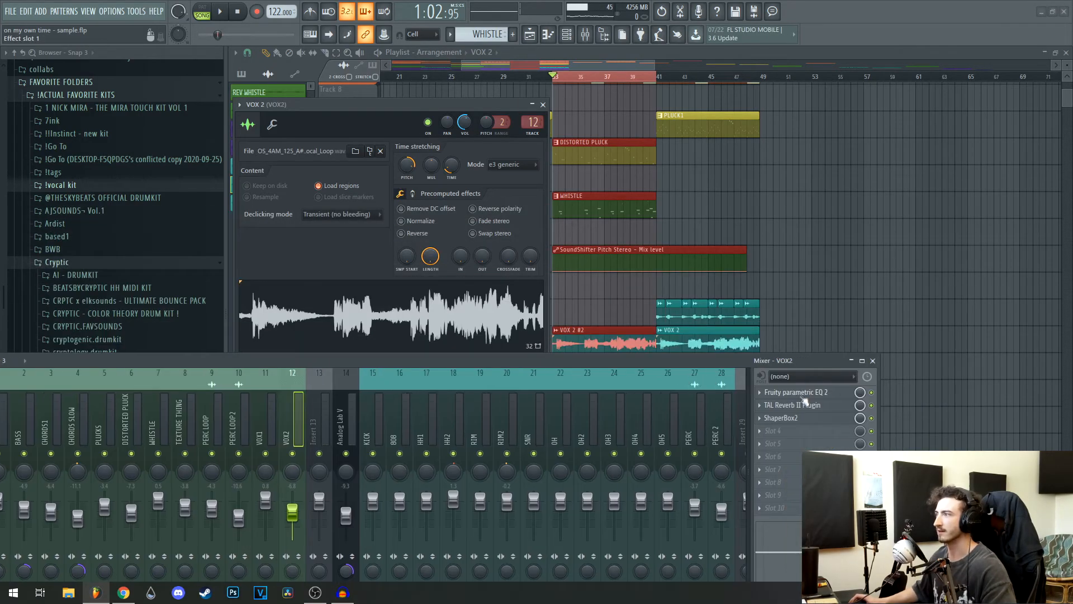
left_click(802, 395)
left_click(836, 139)
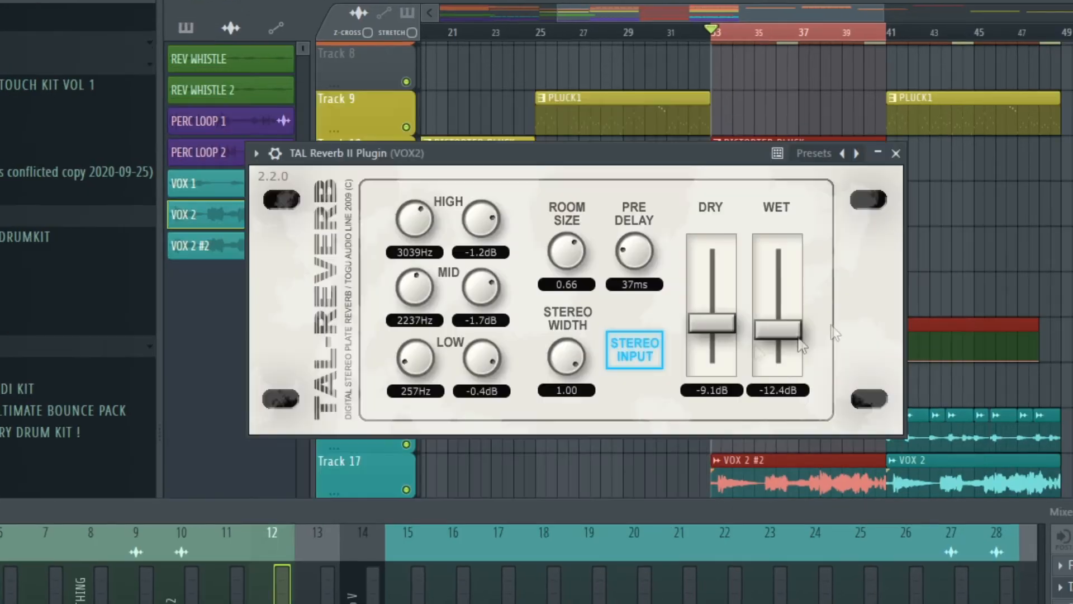
left_click(895, 154)
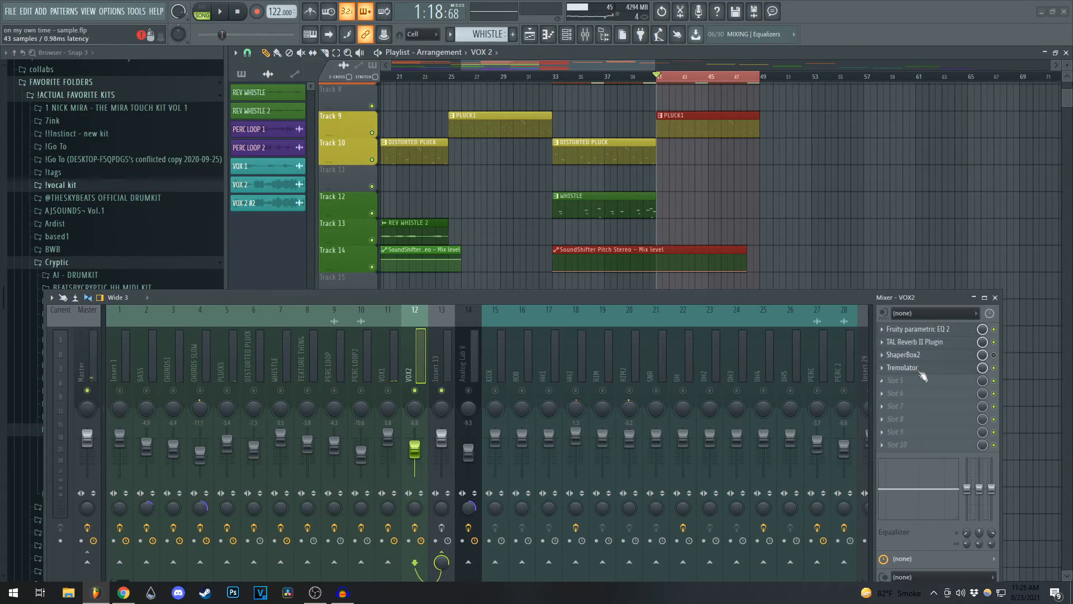
- View the Tremolator settings on VOX2, close the plugin, and listen to the section from bar 41 before and after hiding the mixer
left_click(940, 368)
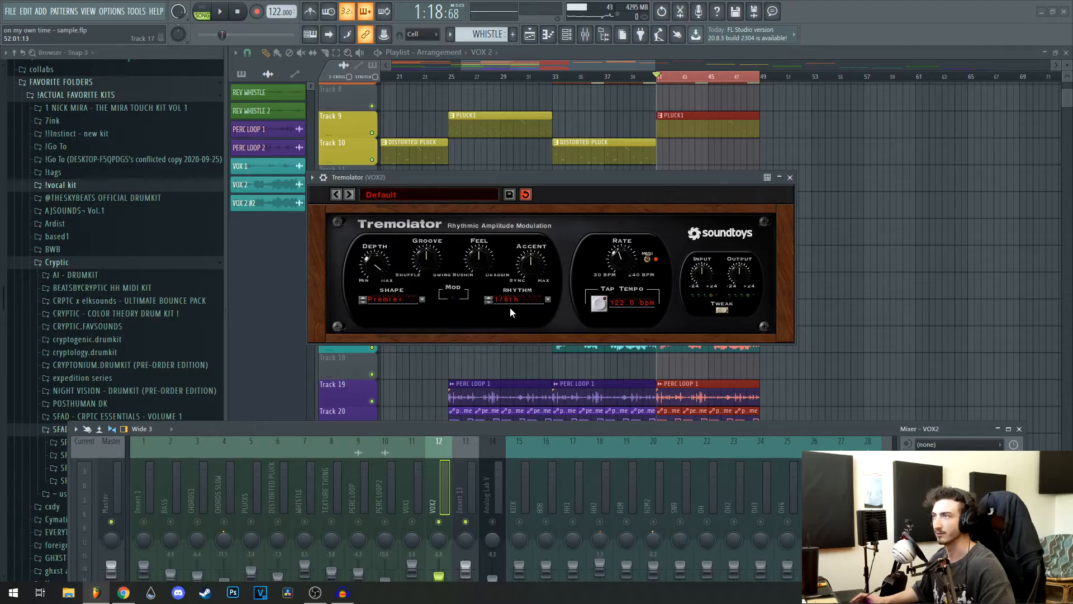
left_click(790, 177)
left_click_drag(585, 423, 593, 278)
key("space")
key("space")
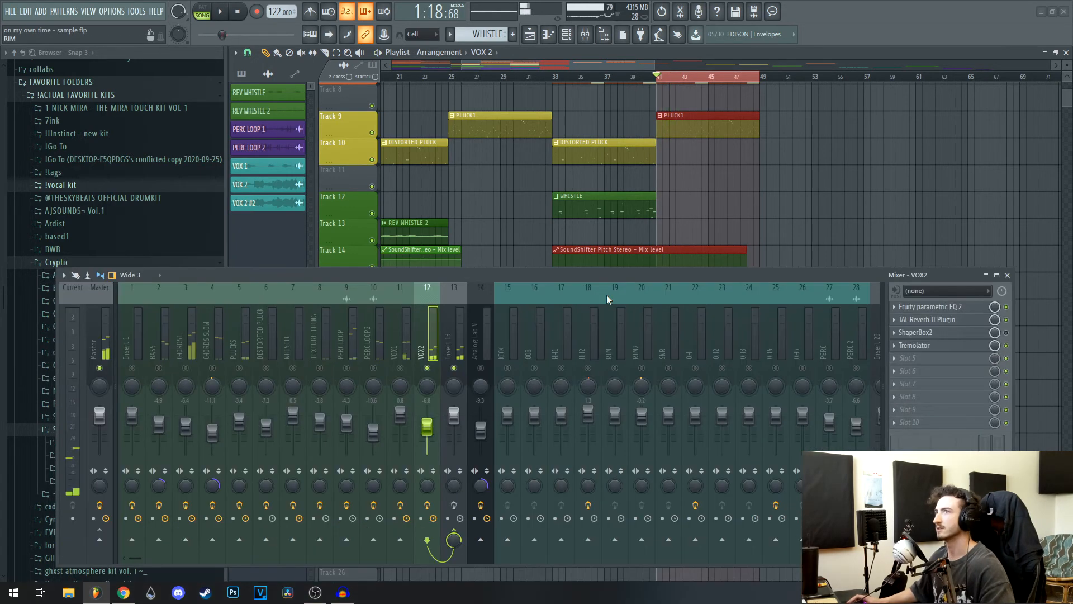
key("F9")
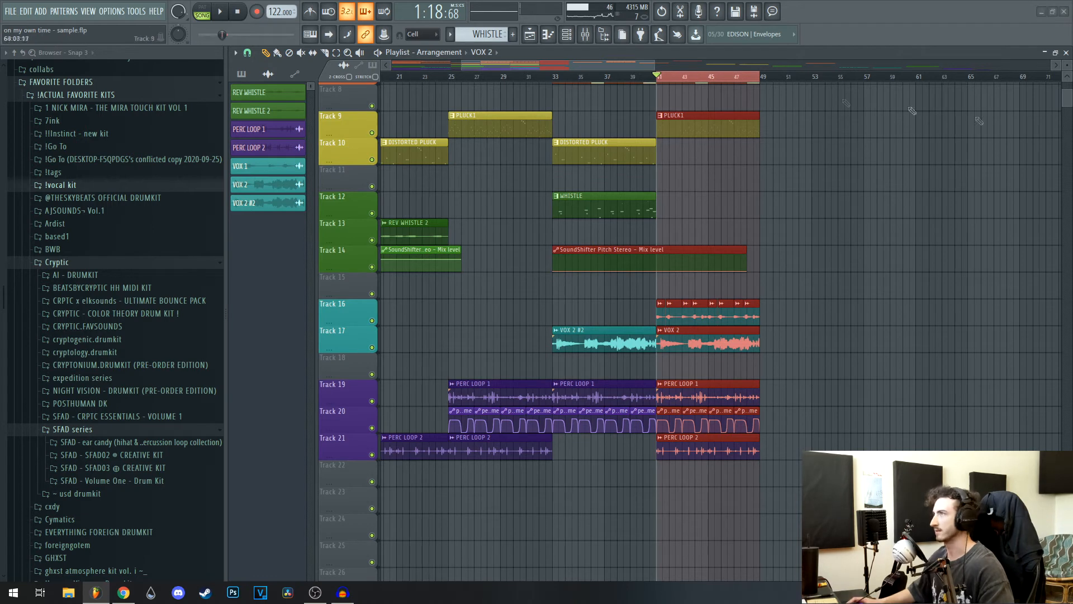
key("space")
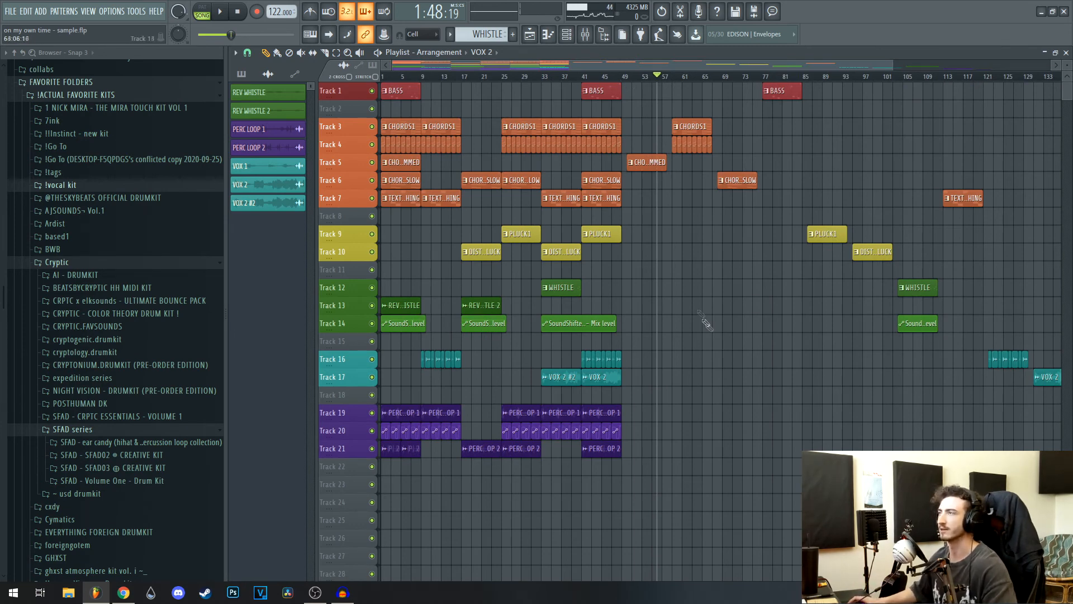
- Select mixer tracks BASS through VOX2 and route them to Insert 13 only
key("F9")
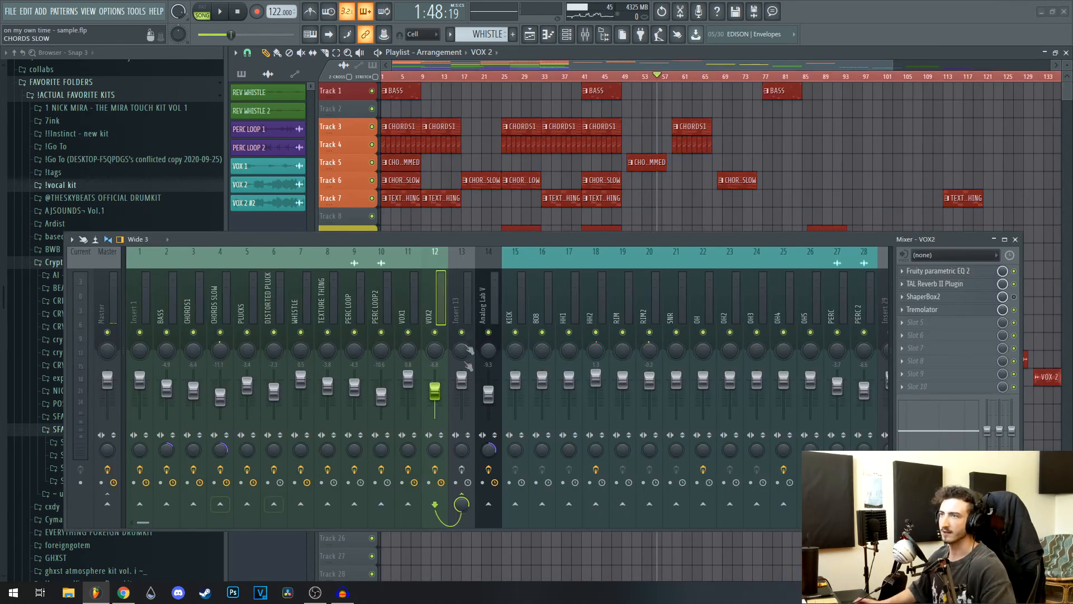
left_click_drag(161, 318, 431, 323)
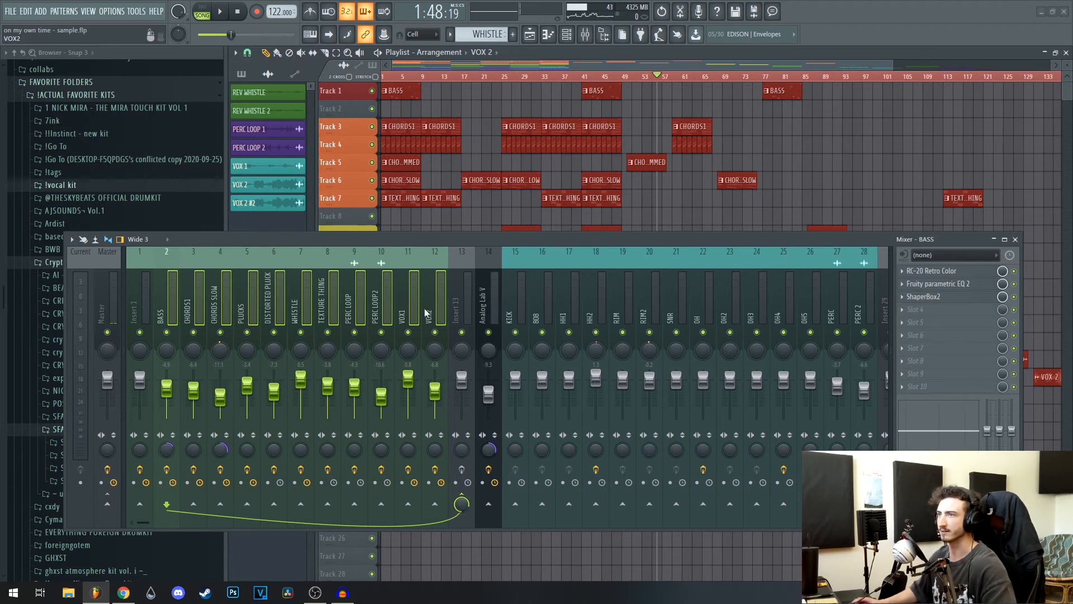
left_click_drag(172, 309, 421, 311)
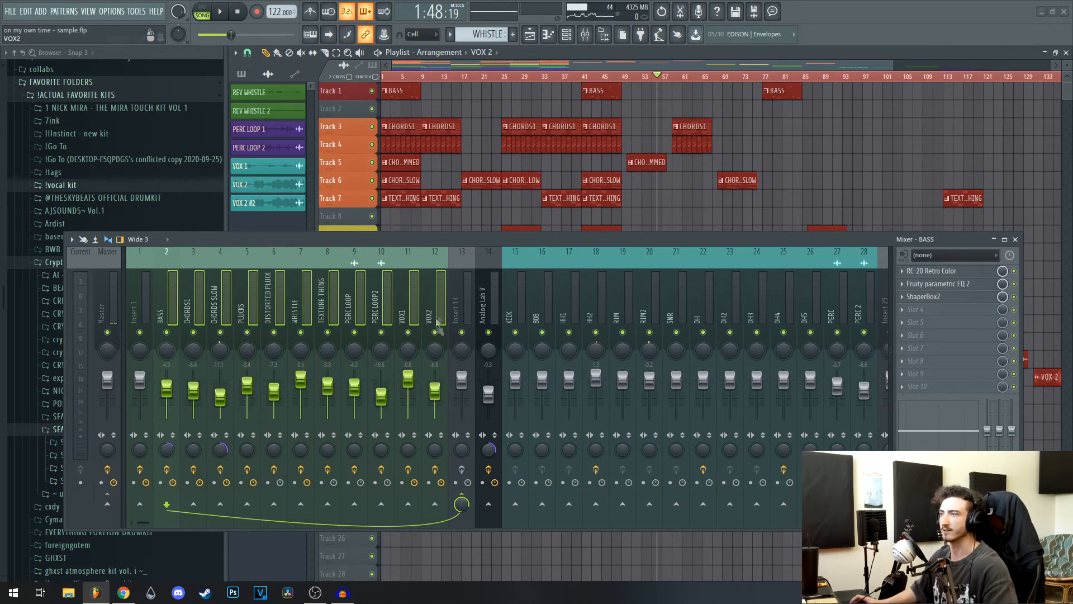
right_click(467, 500)
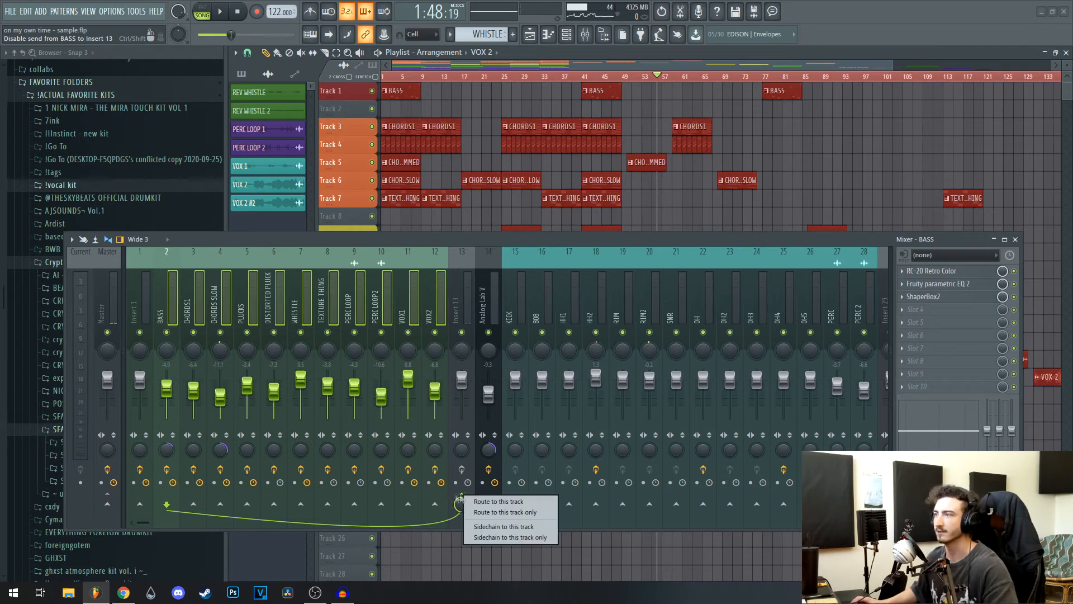
left_click(518, 511)
- View the SoundShifter Pitch Stereo settings on Insert 13, close the plugin, and move the mixer back up
left_click(466, 306)
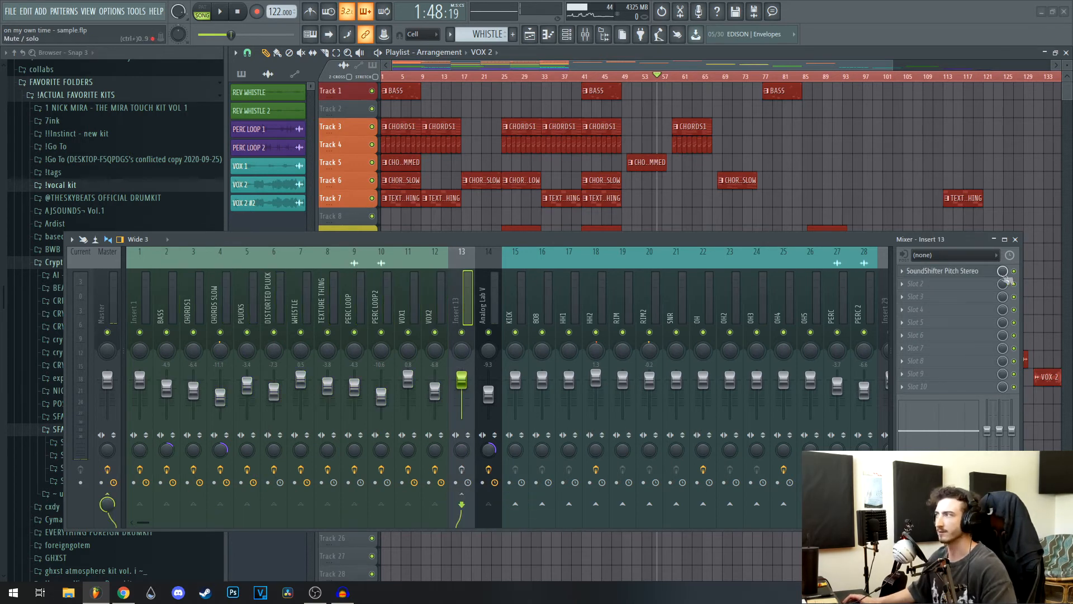
left_click(944, 271)
left_click_drag(562, 241, 536, 307)
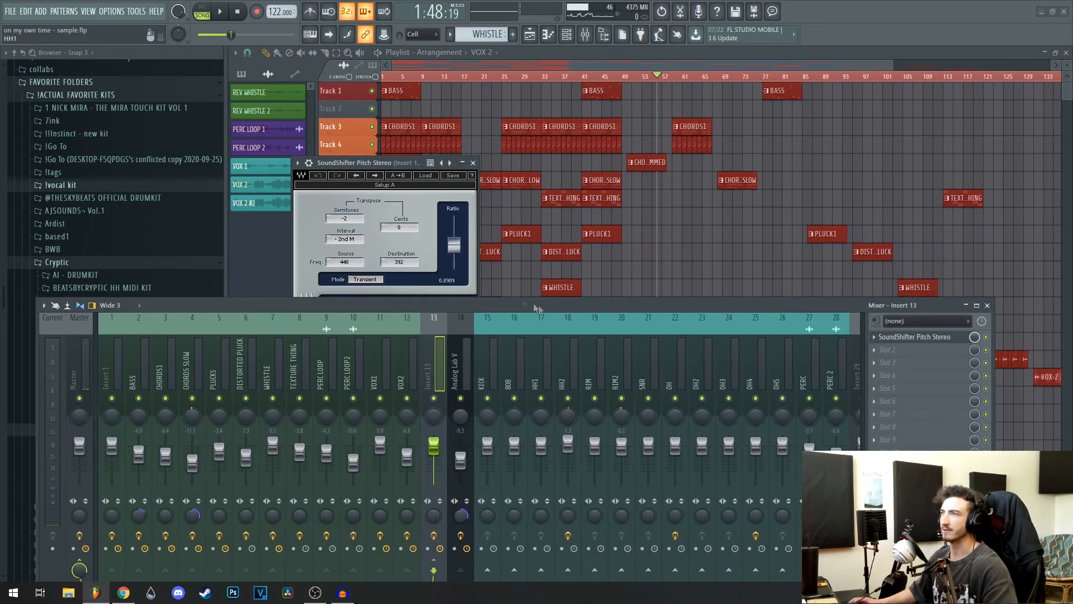
left_click(473, 162)
left_click_drag(522, 304, 561, 231)
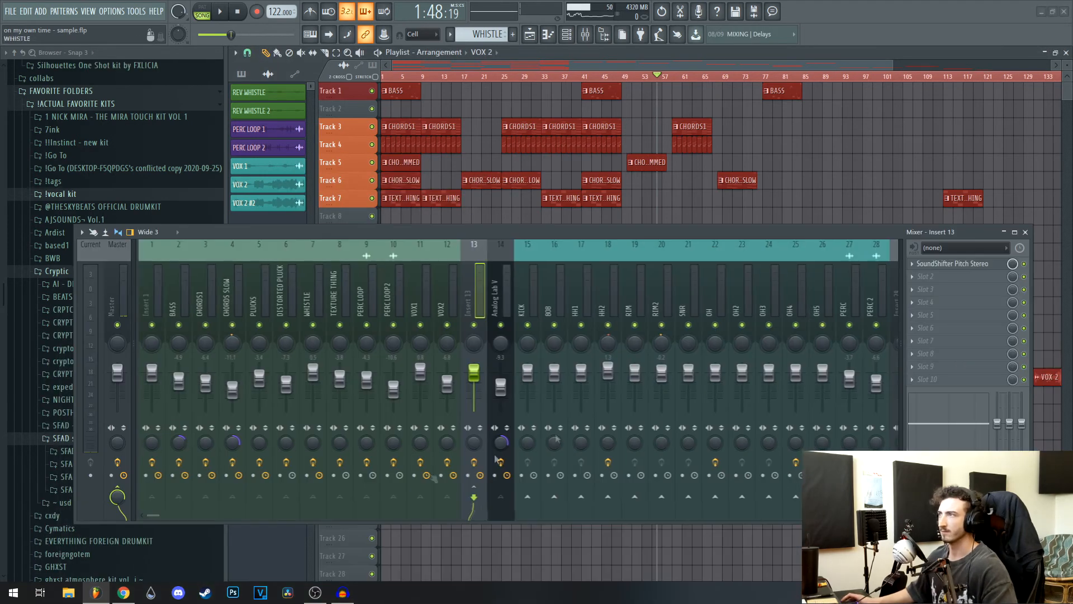
- Play the full arrangement from around bar 9 through Insert 13, stop playback, and return the playhead to the song start
left_click(428, 76)
key("space")
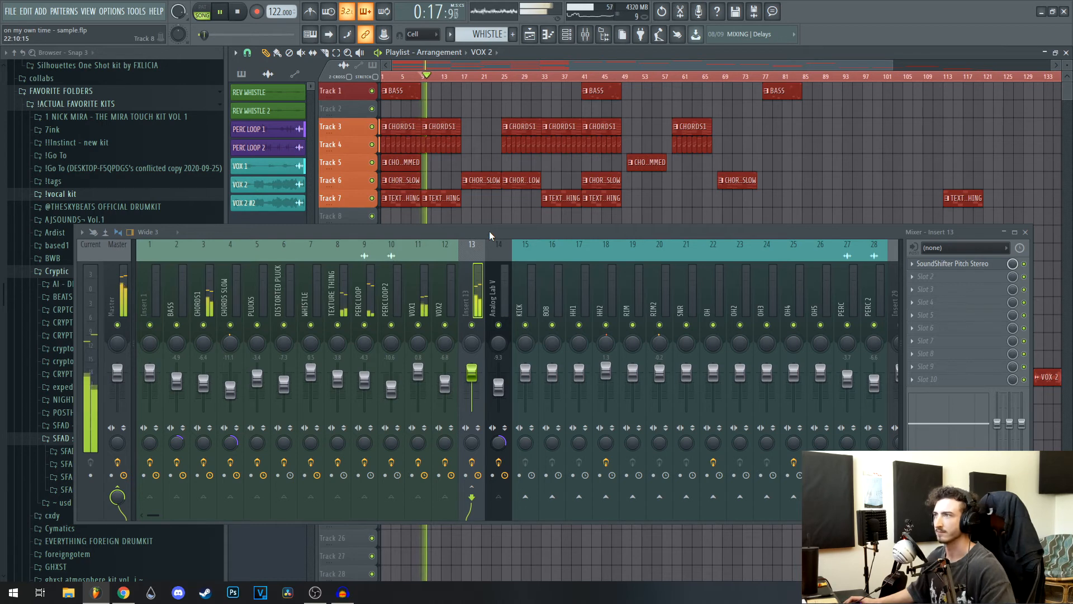
left_click_drag(490, 231, 472, 257)
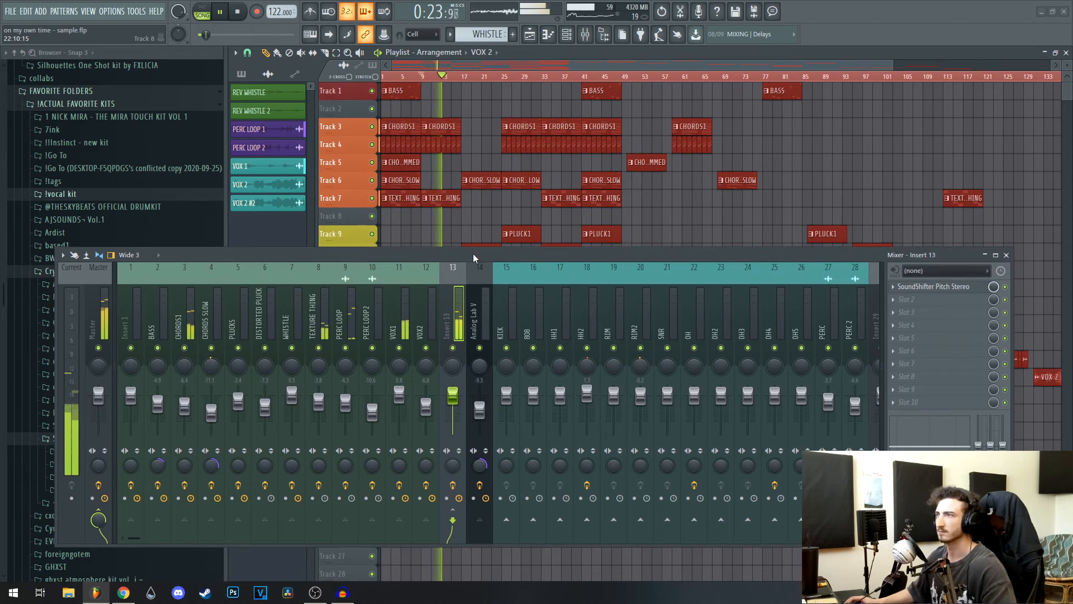
key("space")
key("Home")
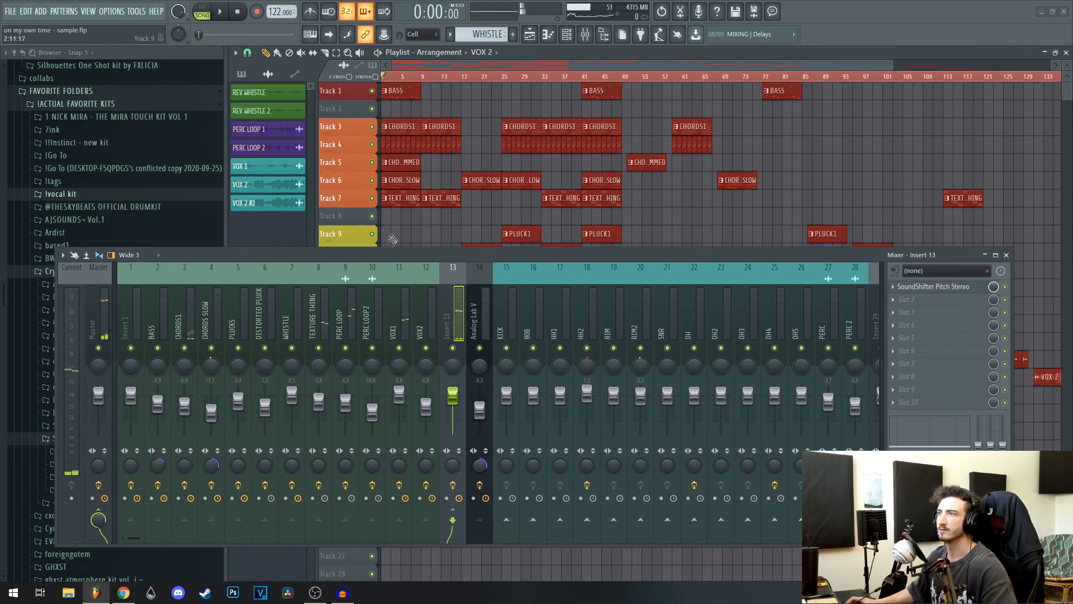
double_click(377, 256)
left_click(1055, 7)
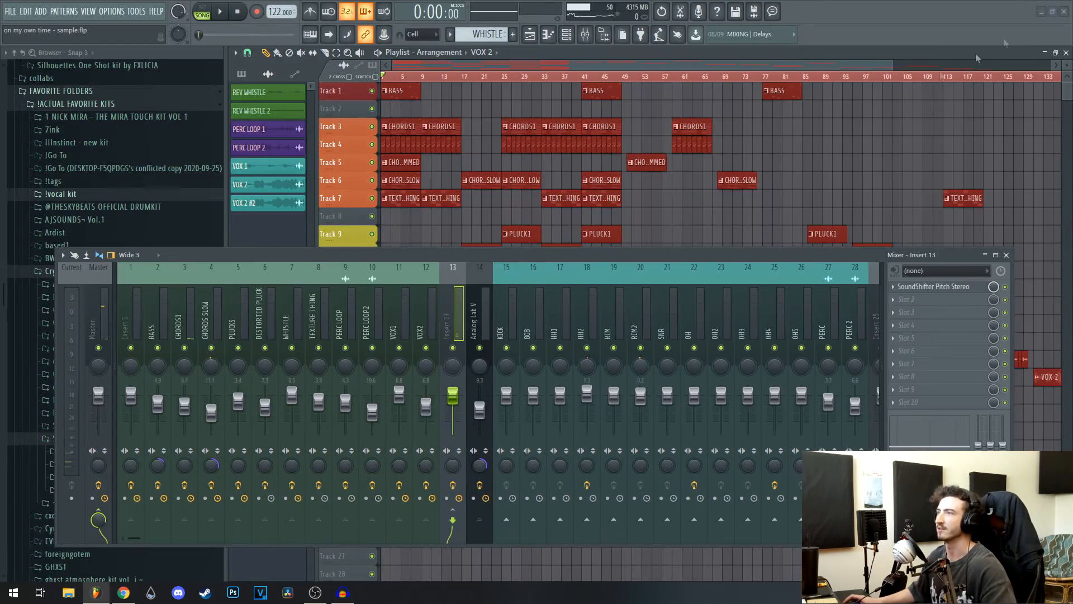
- Select the Master track in the mixer, view its SketchCassette II settings, and close the plugin
left_click_drag(168, 257, 168, 210)
left_click(104, 274)
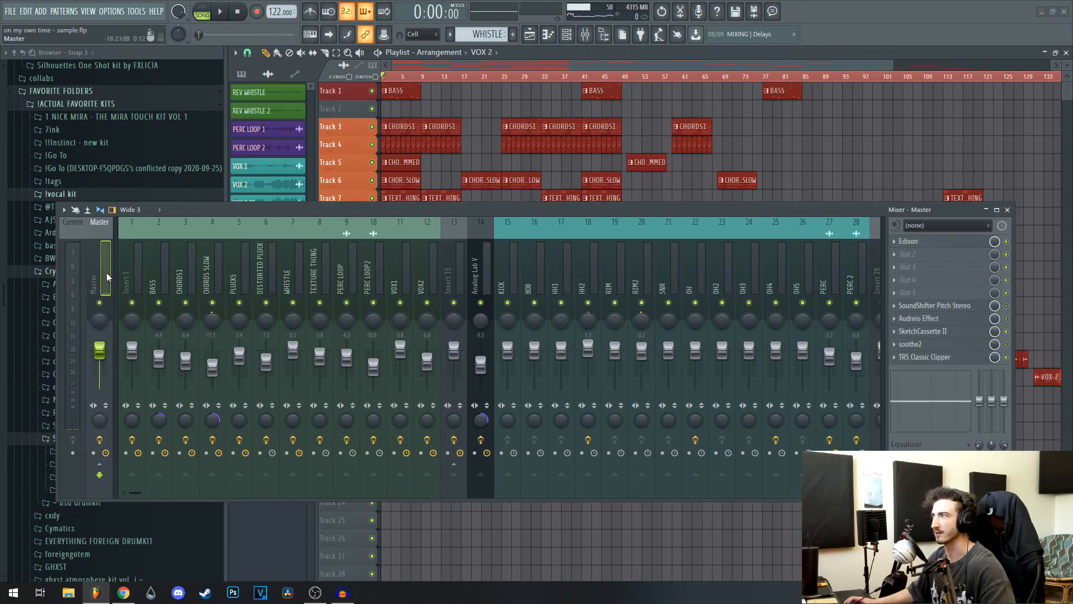
left_click_drag(669, 210, 638, 233)
left_click(894, 355)
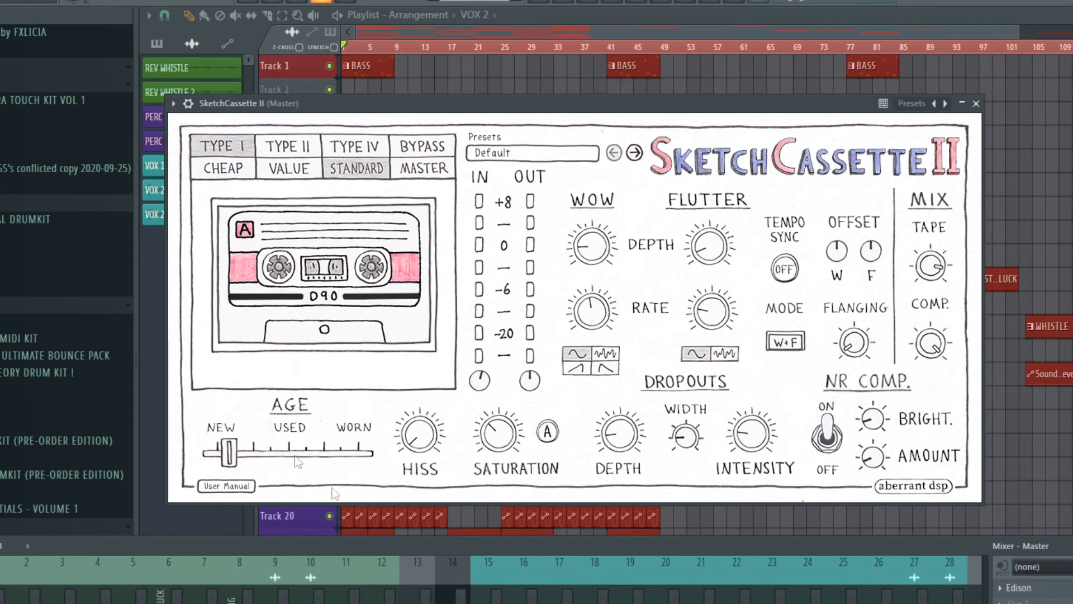
left_click(976, 104)
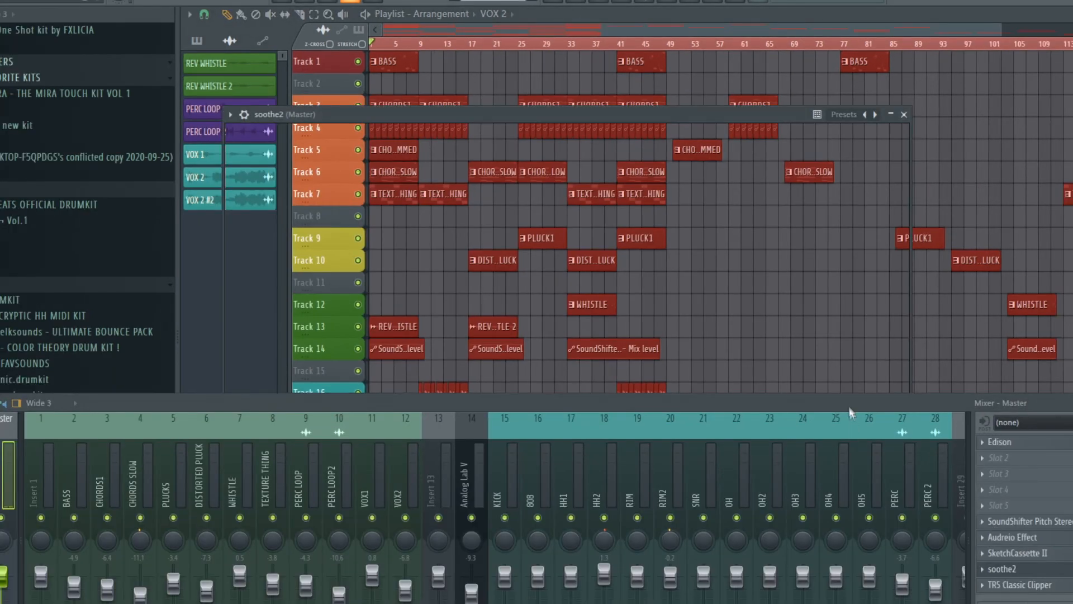
- Close the soothe2 window on the Master track, then view the TR5 Classic Clipper settings and close that plugin
left_click_drag(852, 420, 863, 464)
left_click(904, 114)
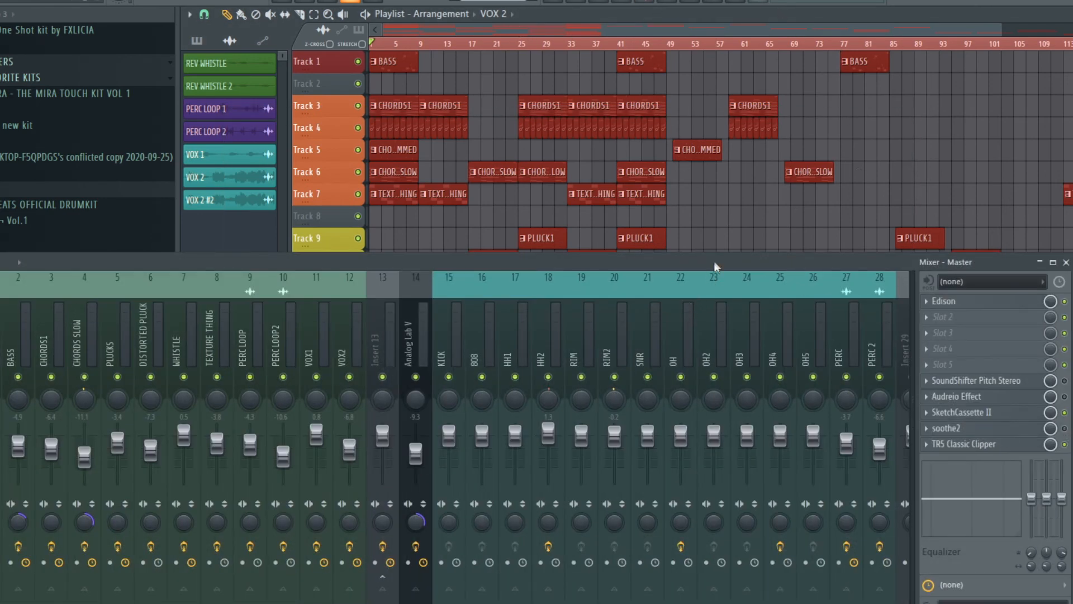
left_click_drag(715, 265, 709, 293)
left_click(996, 476)
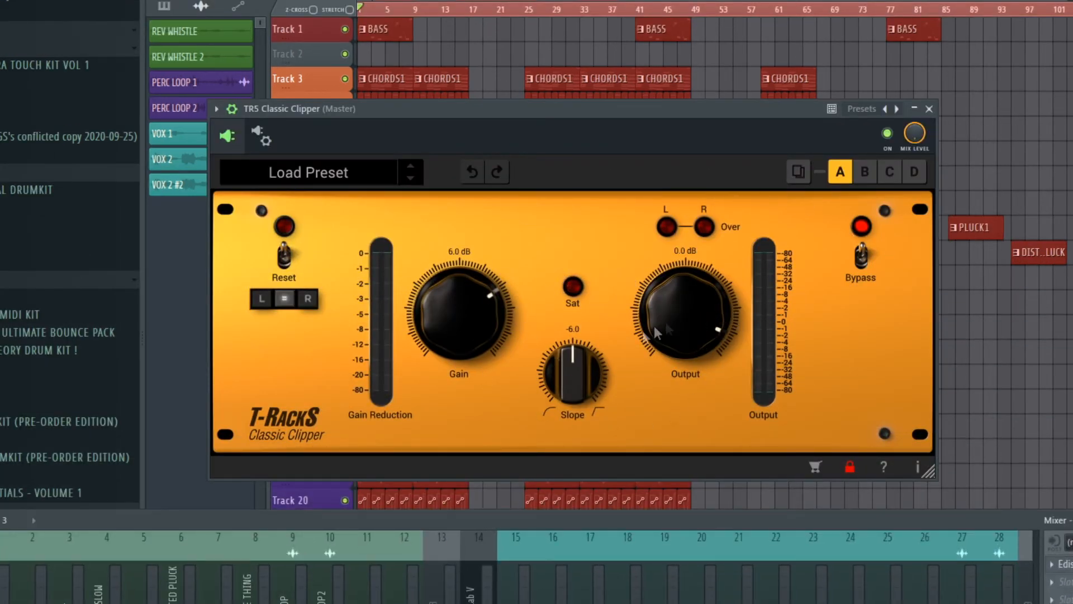
left_click(930, 109)
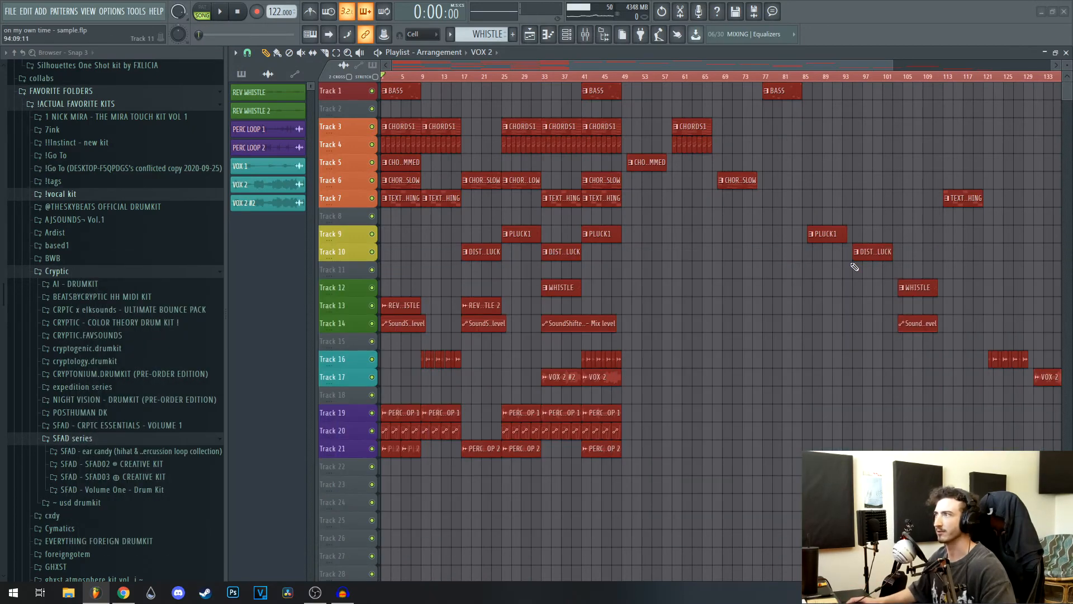
- Deselect all clips in the playlist, with the whole arrangement in view
scroll(851, 265, "down", 1)
right_click(689, 313)
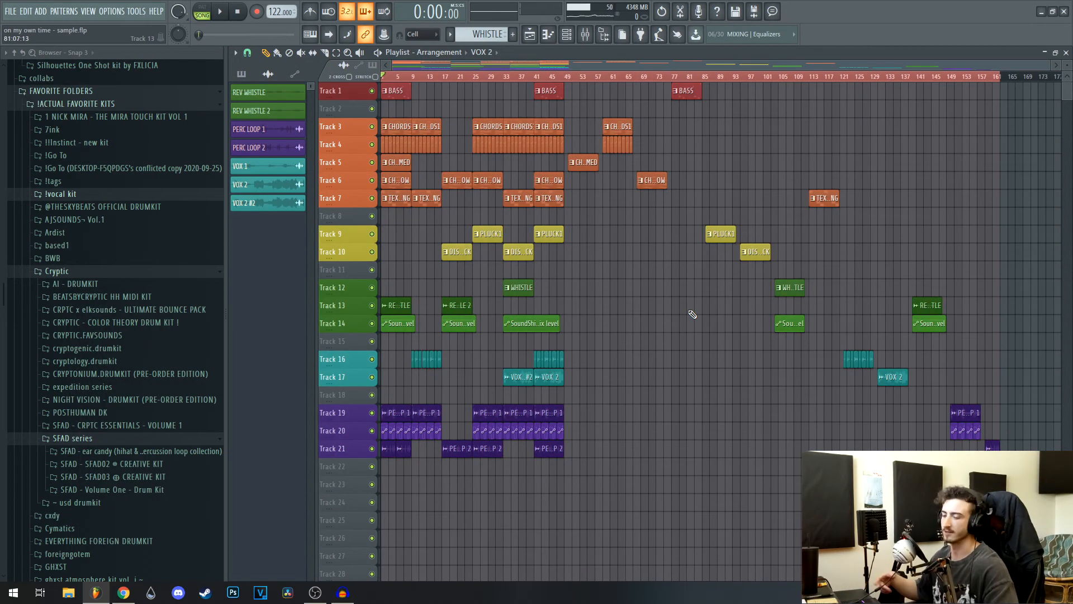